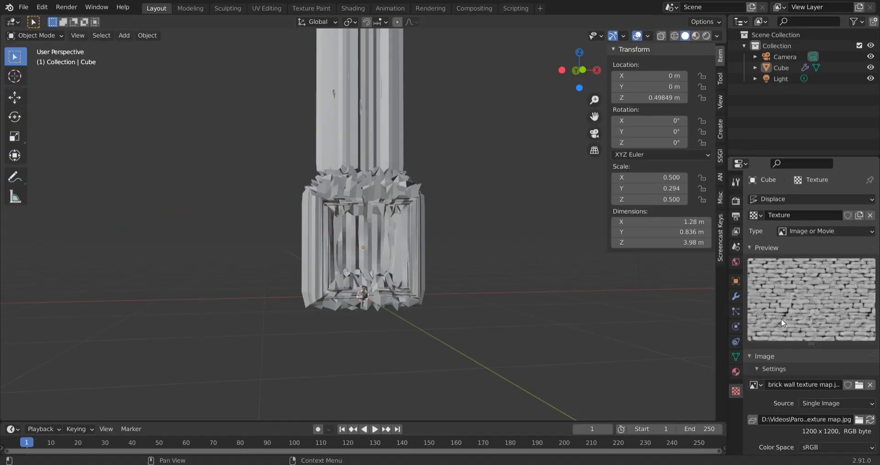
# Set the Displace modifier's strength to 0.1 on the brick-textured fireplace mesh.
pyautogui.click(454, 238)
pyautogui.click(828, 381)
pyautogui.scroll(3, 458, 229)
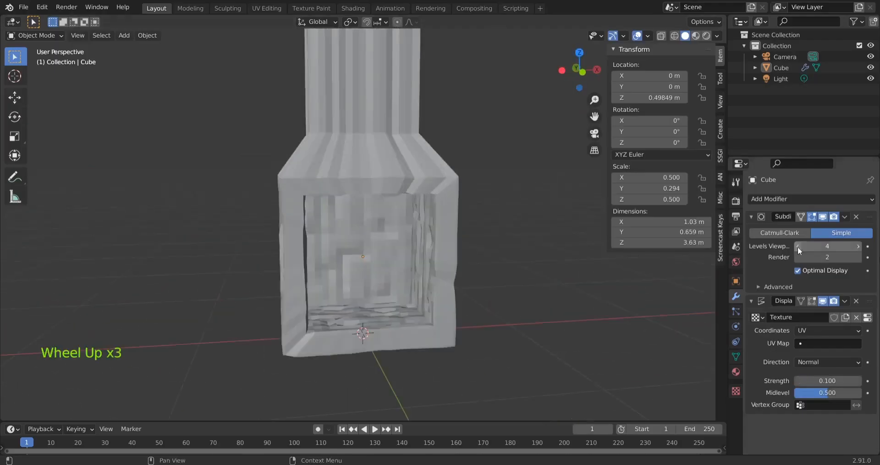
pyautogui.moveTo(506, 276); pyautogui.dragTo(448, 304, button='middle')
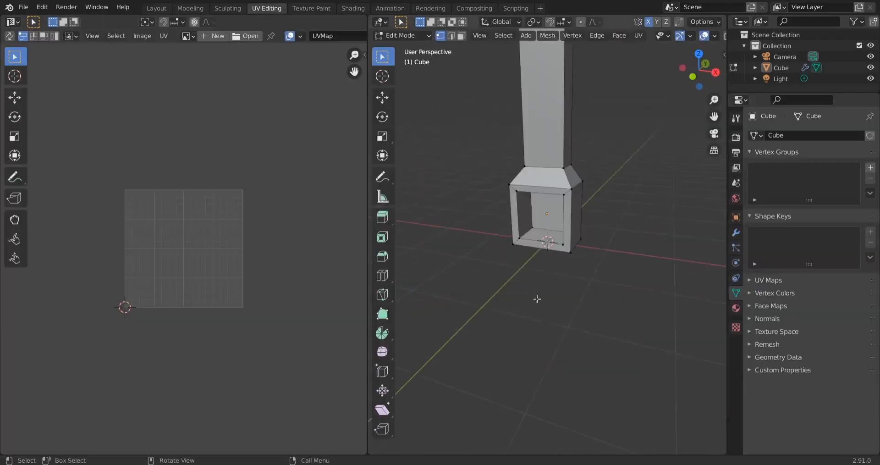
# Toggle the Displace modifier's edit-mode display for the fireplace mesh in the UV Editing workspace.
pyautogui.moveTo(537, 299); pyautogui.dragTo(554, 284, button='middle')
pyautogui.keyDown('shift'); pyautogui.moveTo(554, 284); pyautogui.dragTo(591, 348, button='middle'); pyautogui.keyUp('shift')
pyautogui.scroll(3, 592, 348)
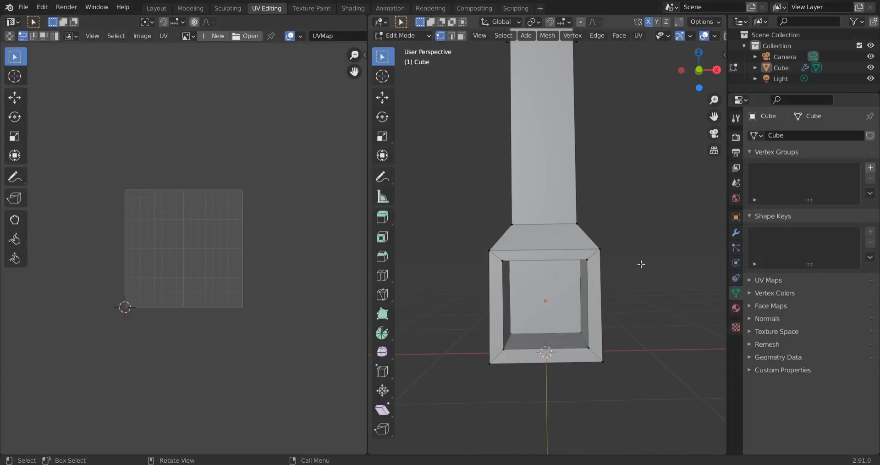
pyautogui.moveTo(641, 263); pyautogui.dragTo(662, 390, button='middle')
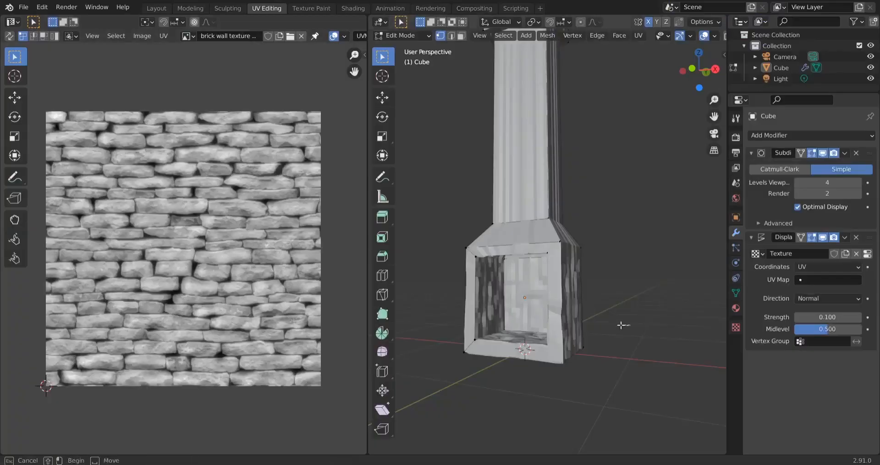
pyautogui.click(811, 237)
pyautogui.click(812, 237)
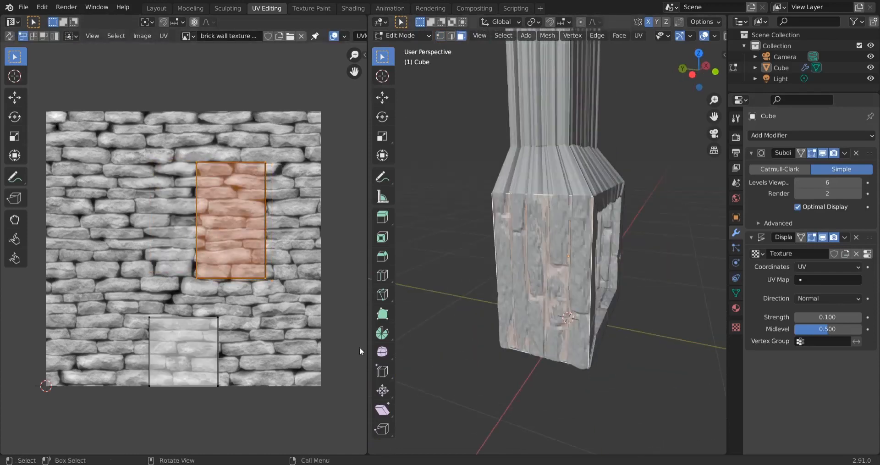
# Move and scale the fireplace side face's UV island over the brick wall image.
pyautogui.press('g')
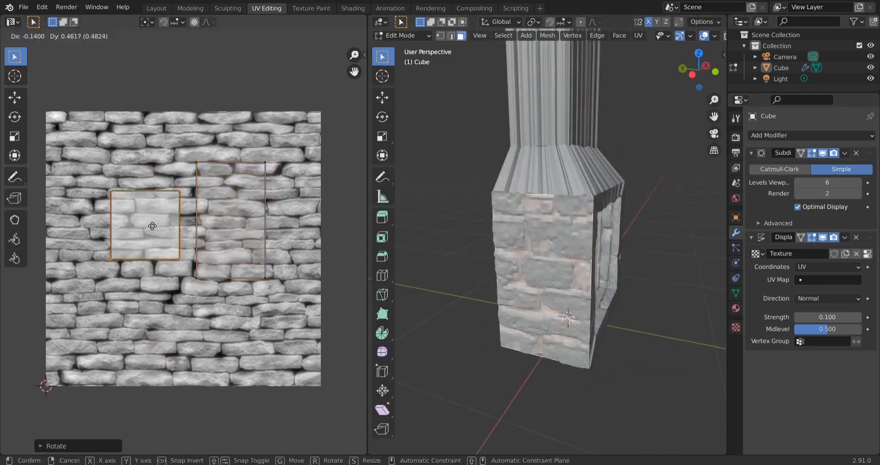
pyautogui.press('s')
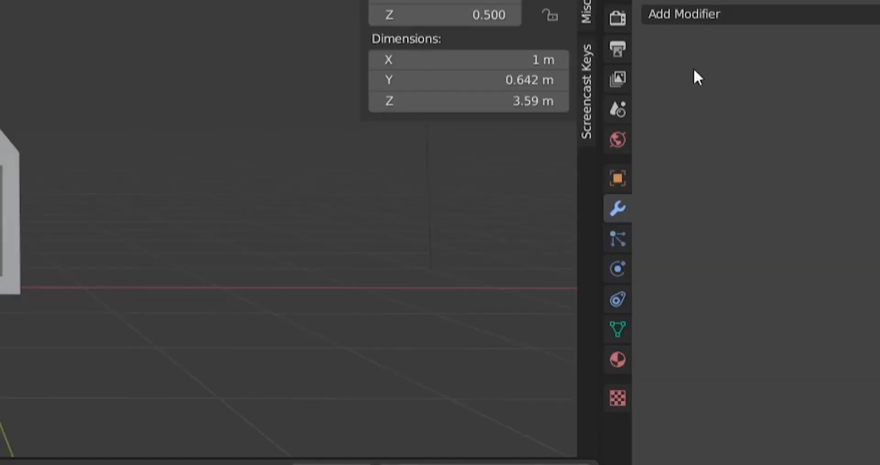
# Add a Subdivision Surface modifier to the fireplace mesh and inspect its effect on the shape.
pyautogui.click(777, 200)
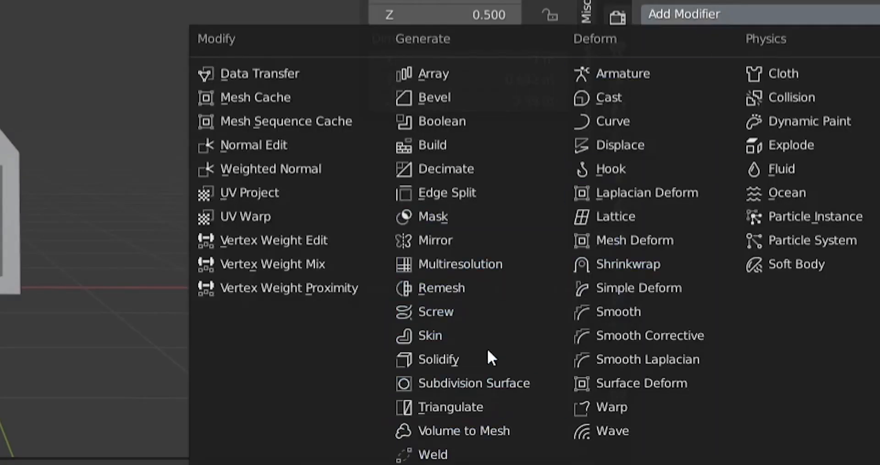
pyautogui.click(485, 382)
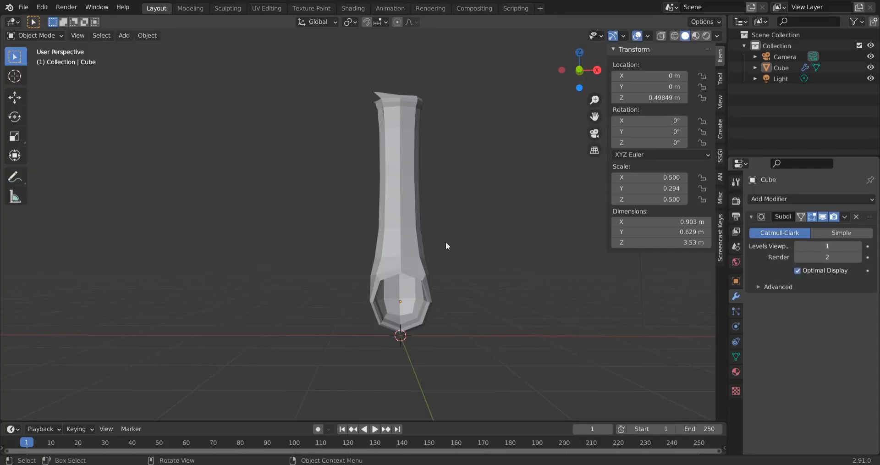
pyautogui.scroll(6, 413, 86)
pyautogui.keyDown('shift'); pyautogui.moveTo(414, 86); pyautogui.dragTo(437, 312, button='middle'); pyautogui.keyUp('shift')
pyautogui.scroll(1, 532, 265)
pyautogui.scroll(-8, 532, 266)
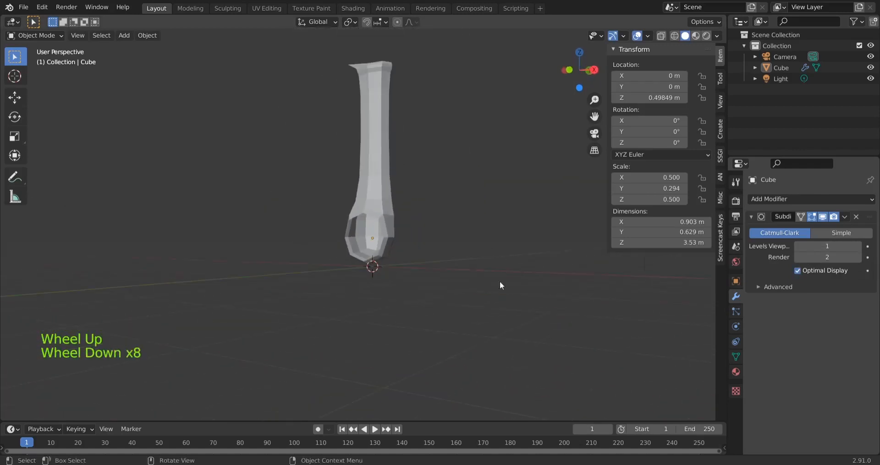
# Set the subdivision type to Simple with 4 viewport levels.
pyautogui.moveTo(485, 325); pyautogui.dragTo(425, 311, button='middle')
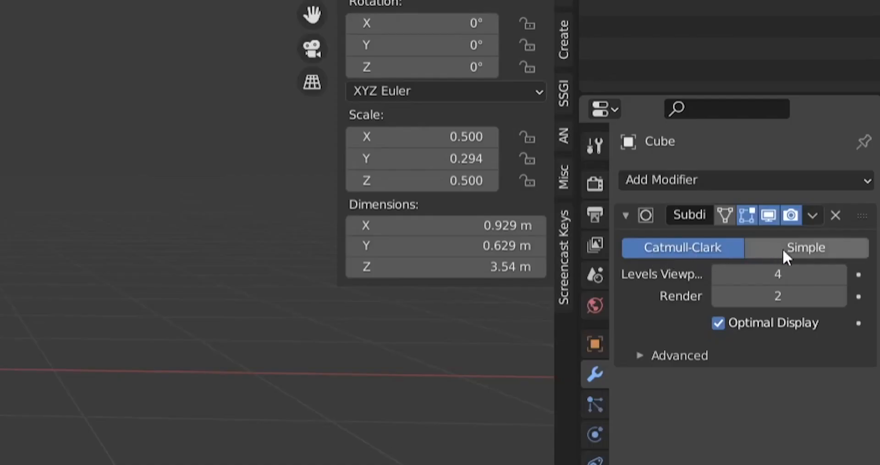
pyautogui.click(809, 246)
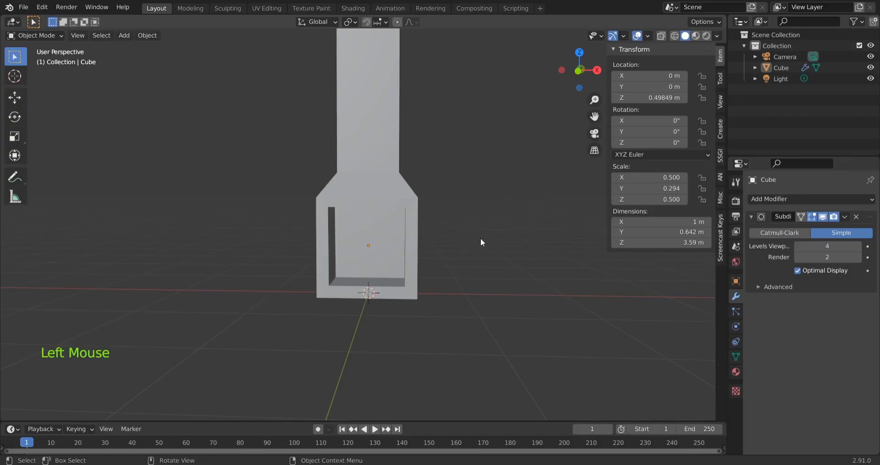
pyautogui.moveTo(481, 238)
pyautogui.mouseDown(button='middle')
pyautogui.moveTo(365, 230)
pyautogui.moveTo(527, 231)
pyautogui.moveTo(491, 241)
pyautogui.moveTo(493, 223)
pyautogui.moveTo(324, 209)
pyautogui.moveTo(476, 246)
pyautogui.mouseUp(button='middle')
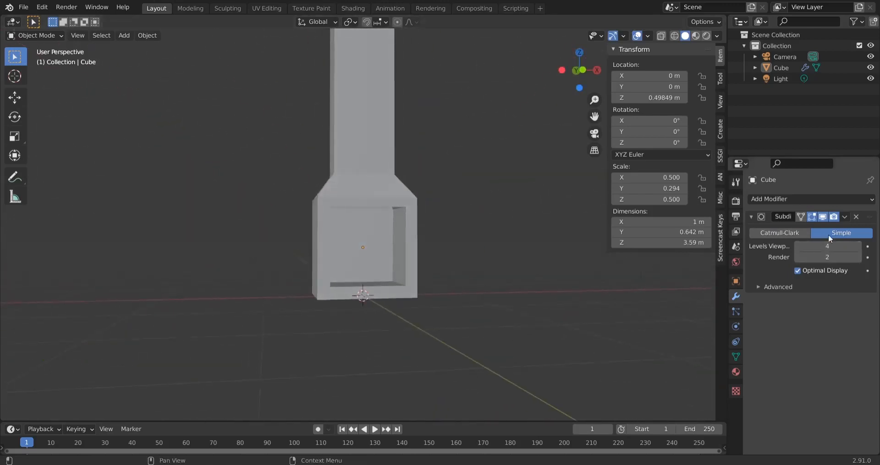
# Add a Displace modifier to the fireplace mesh and create a new texture for it.
pyautogui.click(794, 197)
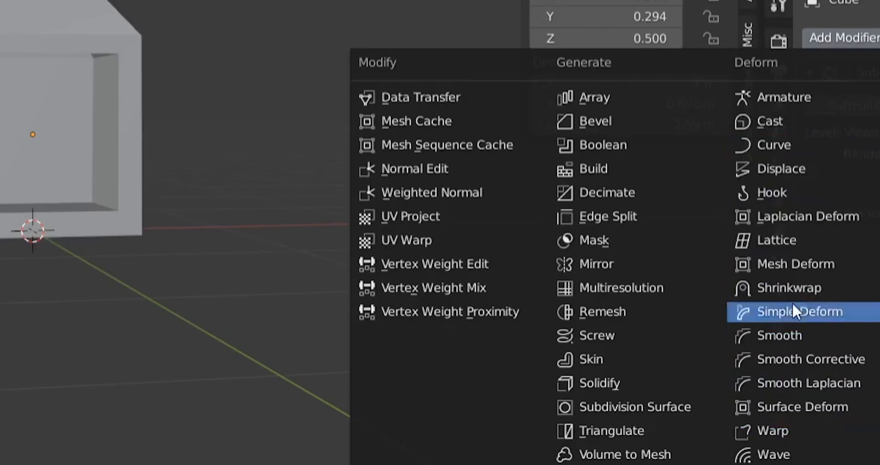
pyautogui.click(804, 172)
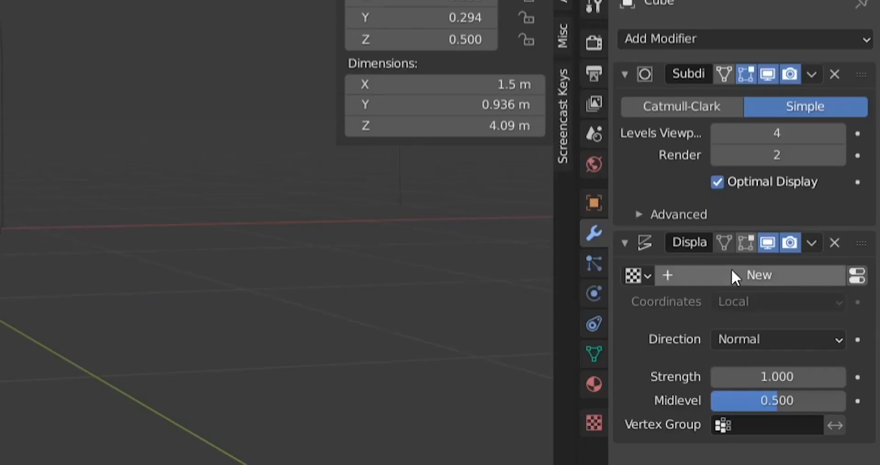
pyautogui.click(805, 315)
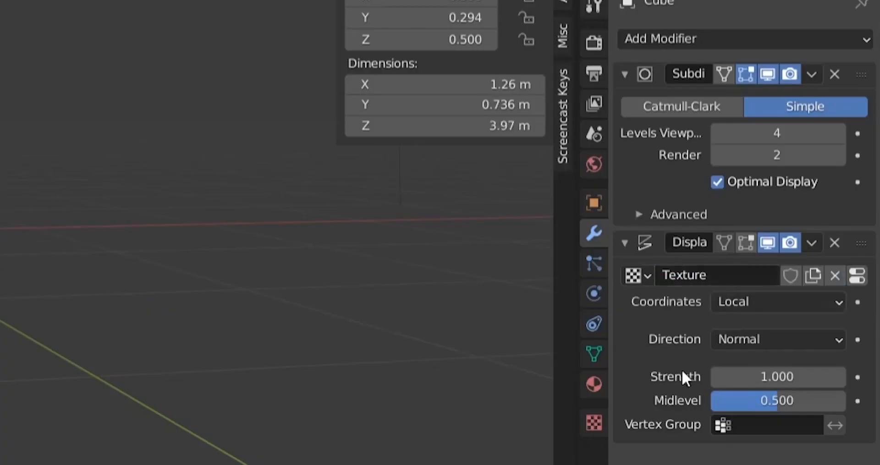
# Load the brick wall texture map image into the Displace modifier's texture.
pyautogui.click(594, 422)
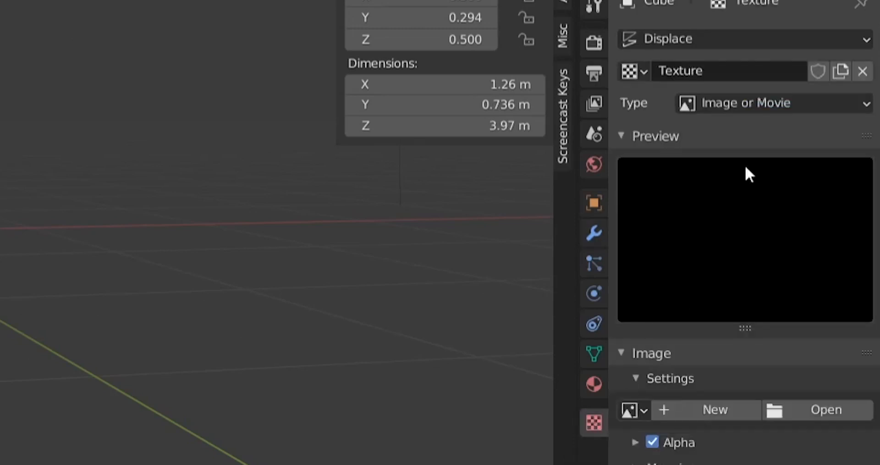
pyautogui.click(818, 411)
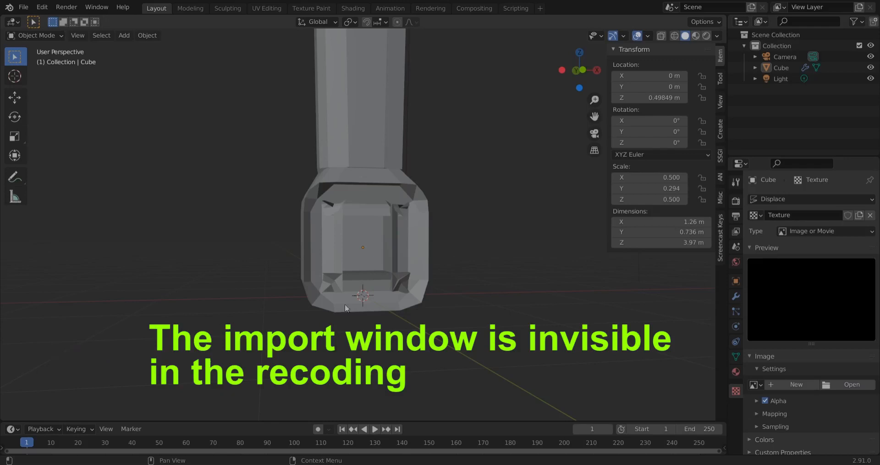
pyautogui.click(617, 398)
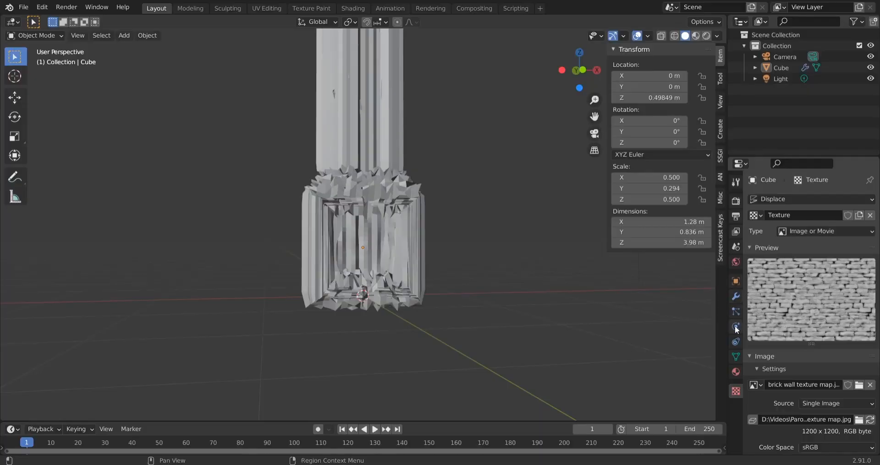
# Set the Displace modifier's texture coordinates to UV.
pyautogui.click(736, 296)
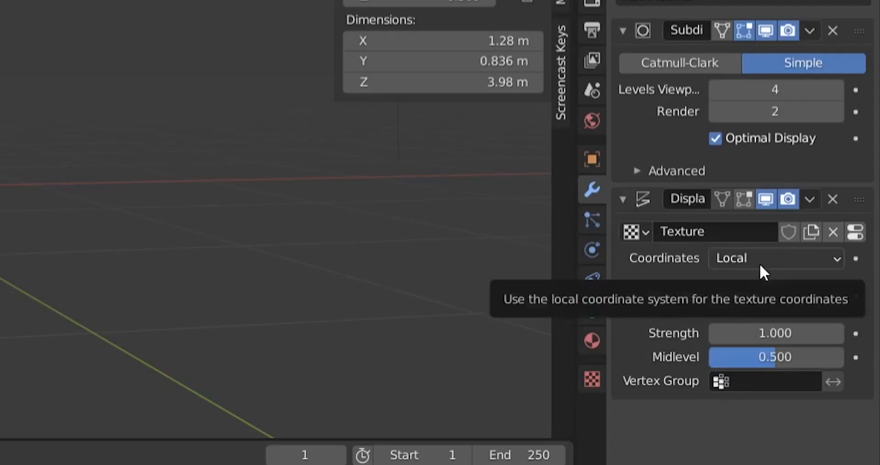
pyautogui.click(819, 333)
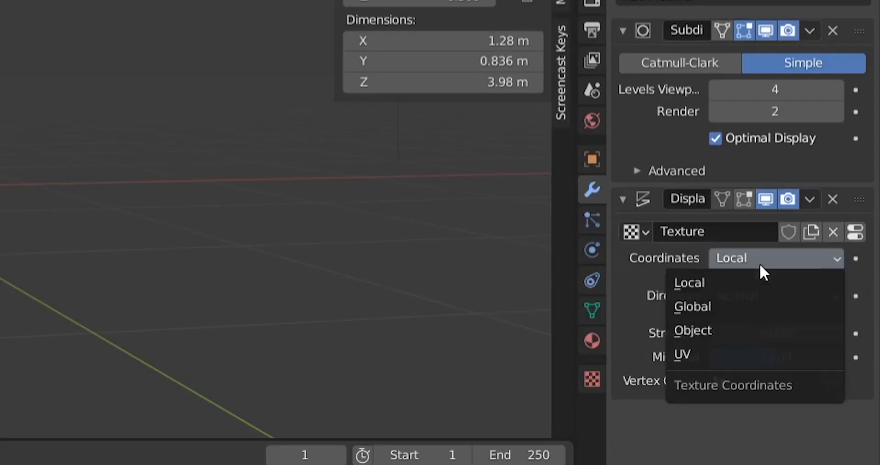
pyautogui.click(725, 354)
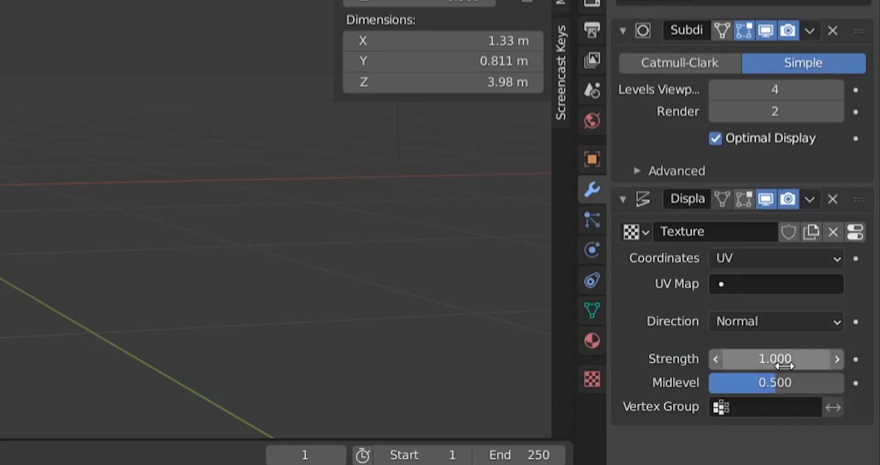
# Set the Displace modifier's strength to 0.1 and check the relief on the fireplace's sides.
pyautogui.click(751, 363)
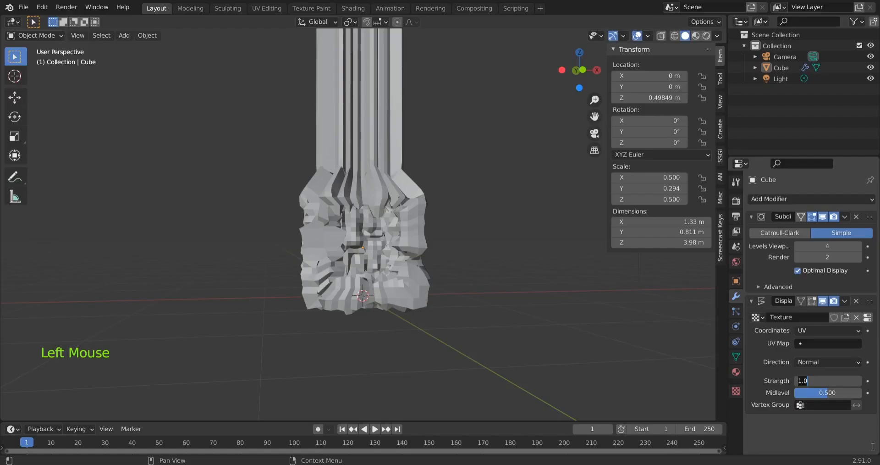
pyautogui.press('BackSpace')
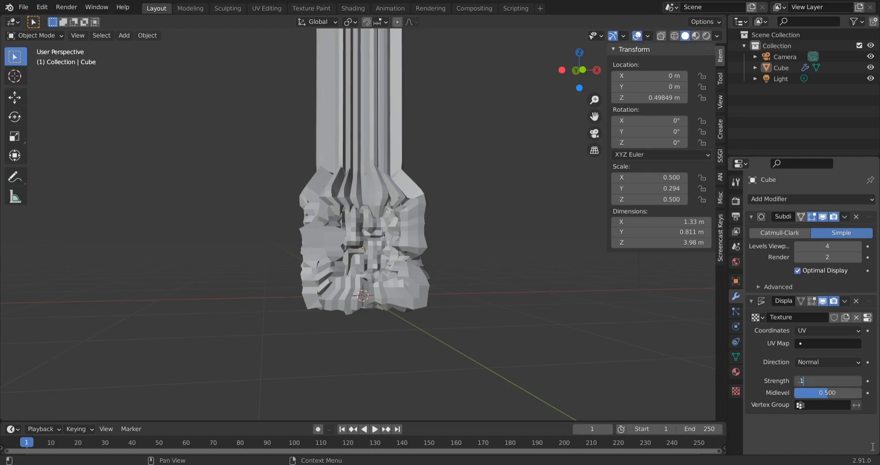
pyautogui.press('Return')
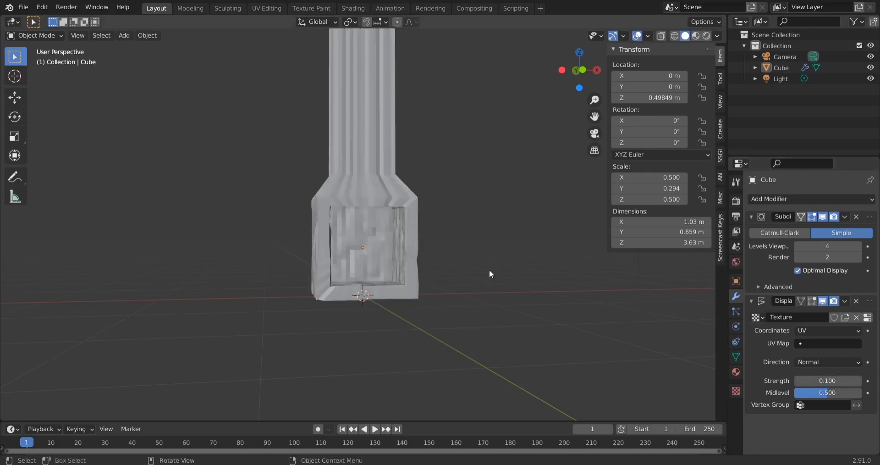
pyautogui.moveTo(488, 273); pyautogui.dragTo(361, 271, button='middle')
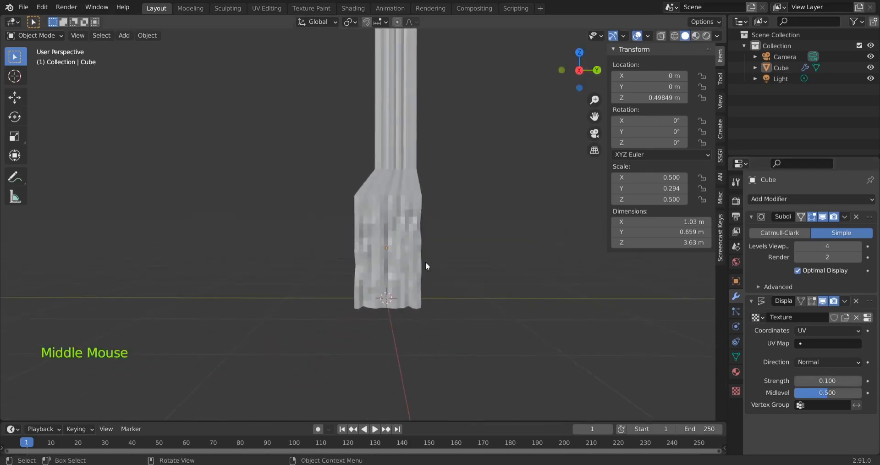
pyautogui.moveTo(425, 266); pyautogui.dragTo(567, 273, button='middle')
# Raise the Subdivision modifier's viewport levels to 6 and inspect the brick relief around the fireplace.
pyautogui.scroll(3, 397, 228)
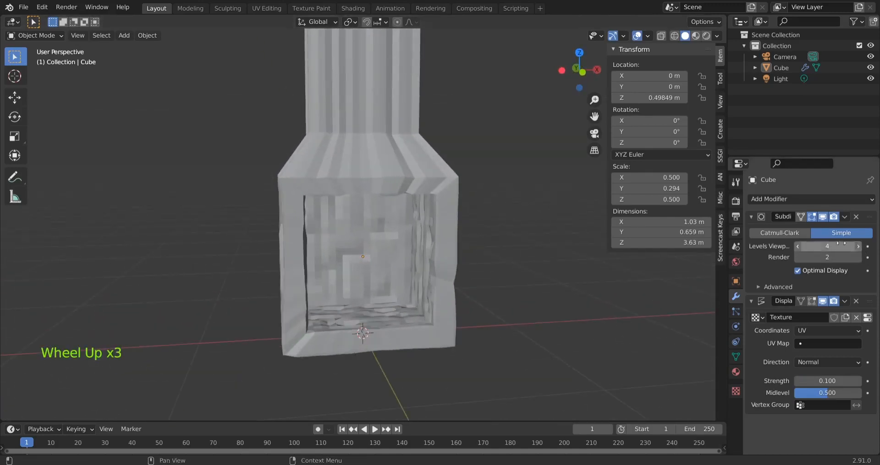
pyautogui.click(859, 247)
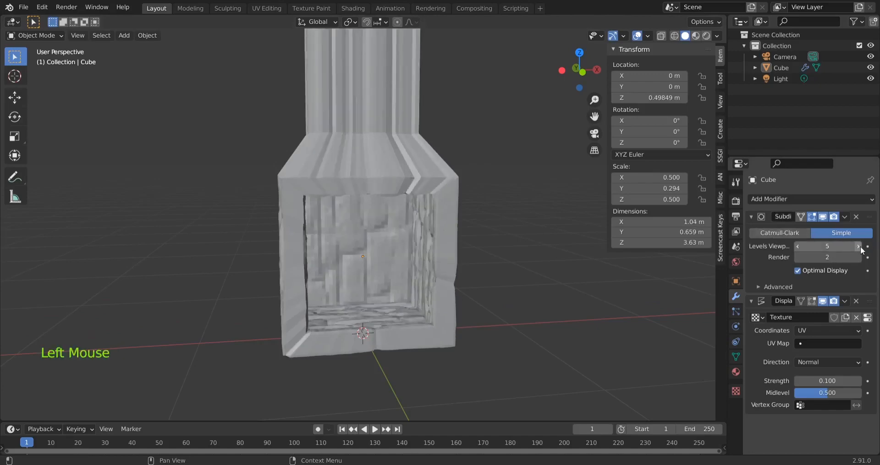
pyautogui.click(859, 246)
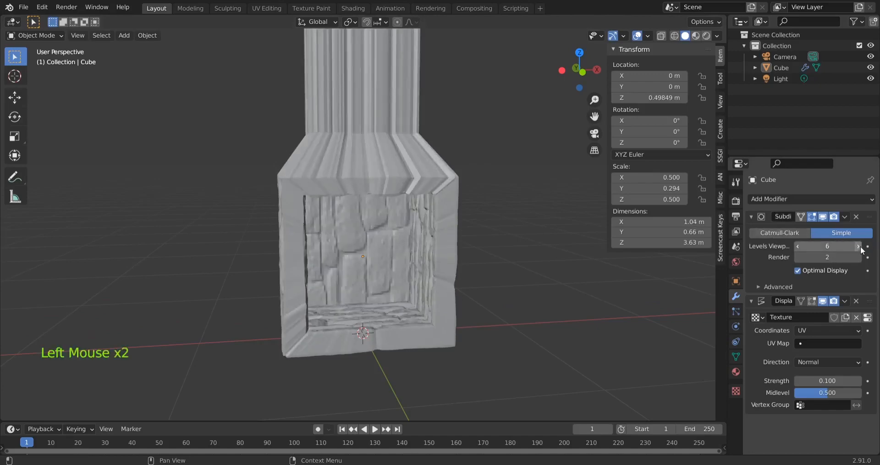
pyautogui.moveTo(527, 303); pyautogui.dragTo(419, 229, button='middle')
pyautogui.scroll(-3, 370, 84)
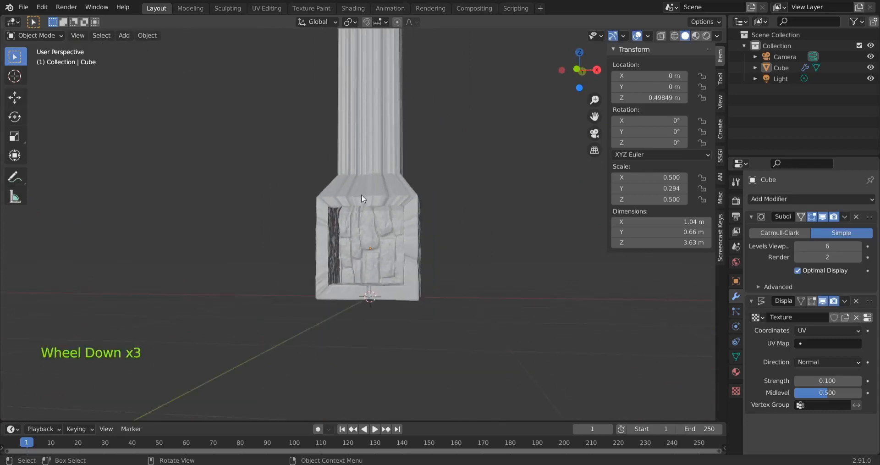
pyautogui.moveTo(361, 194); pyautogui.dragTo(444, 305, button='middle')
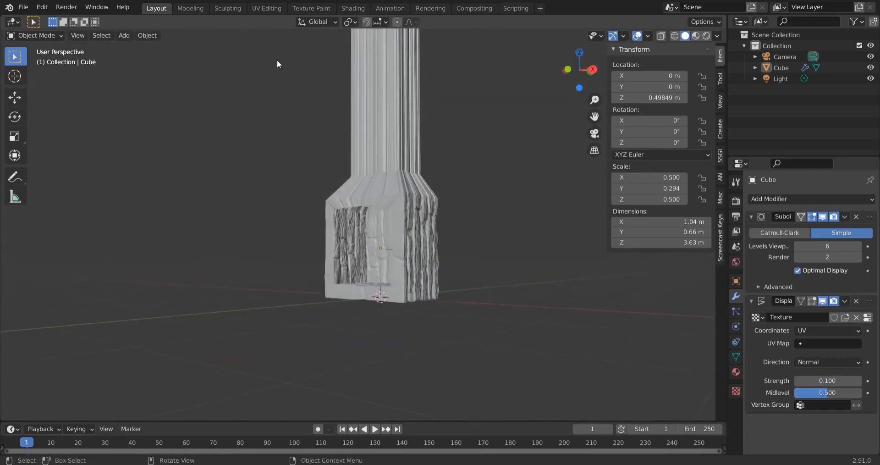
# Switch to the UV Editing workspace with a close view of the fireplace opening.
pyautogui.click(268, 9)
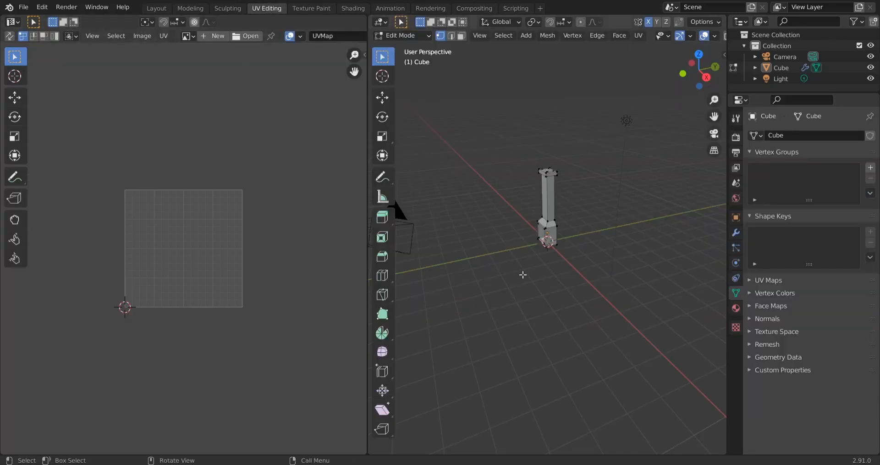
pyautogui.moveTo(523, 274); pyautogui.dragTo(583, 218, button='middle')
pyautogui.scroll(5, 583, 219)
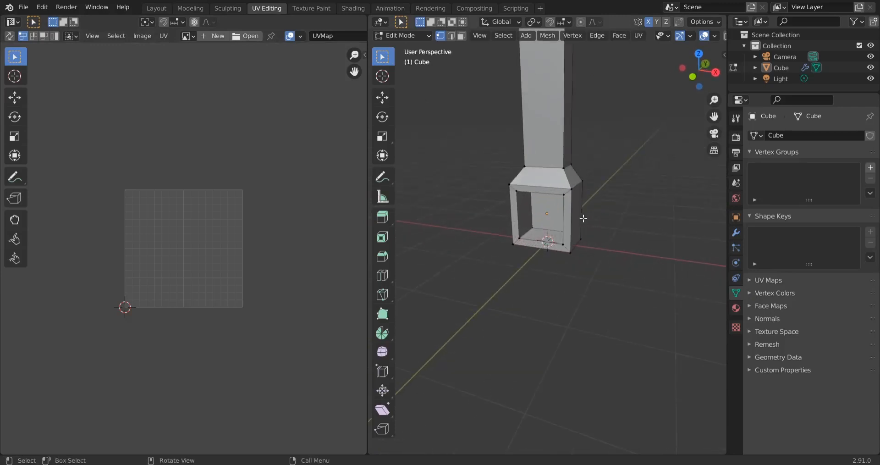
pyautogui.scroll(4, 554, 267)
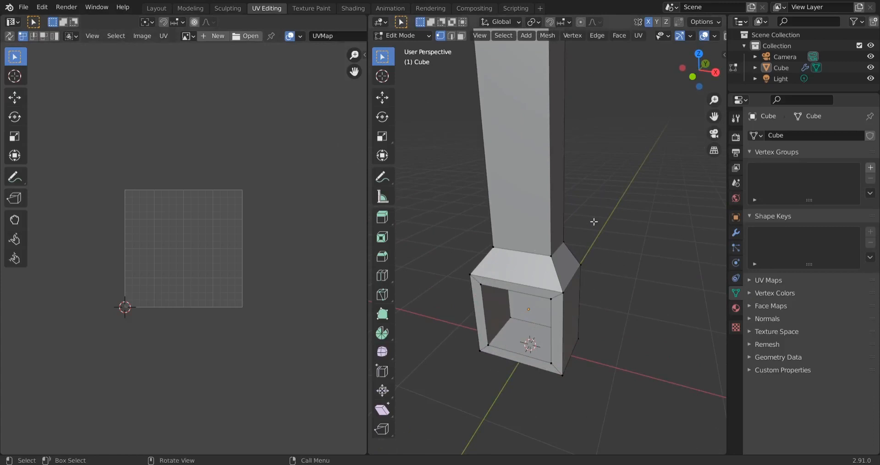
pyautogui.moveTo(593, 221); pyautogui.dragTo(540, 105, button='middle')
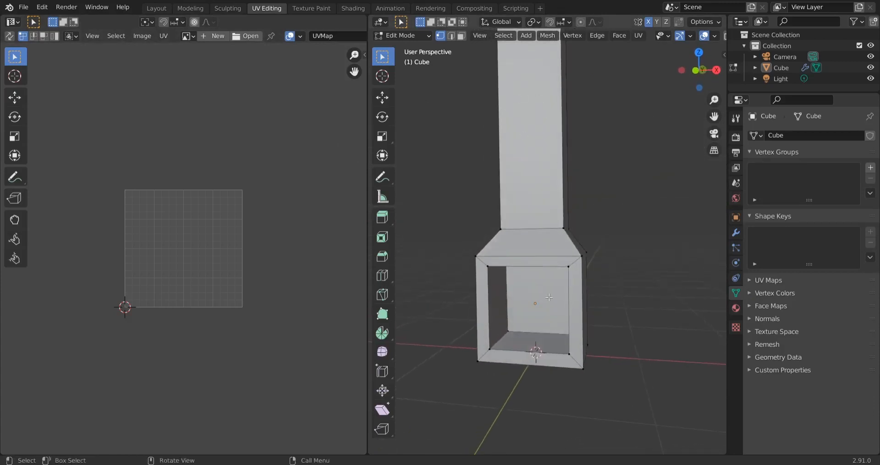
# Display brick wall texture map.jpg as the background image of the UV editor.
pyautogui.moveTo(564, 318); pyautogui.dragTo(682, 353, button='middle')
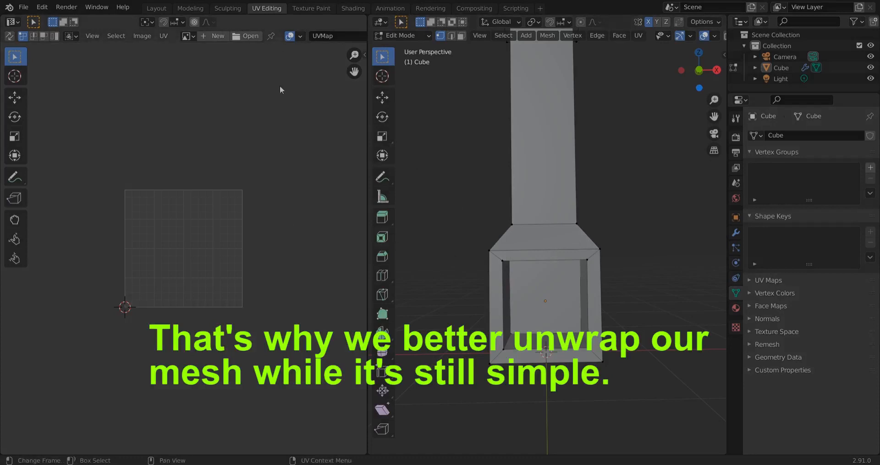
pyautogui.click(188, 36)
pyautogui.click(187, 35)
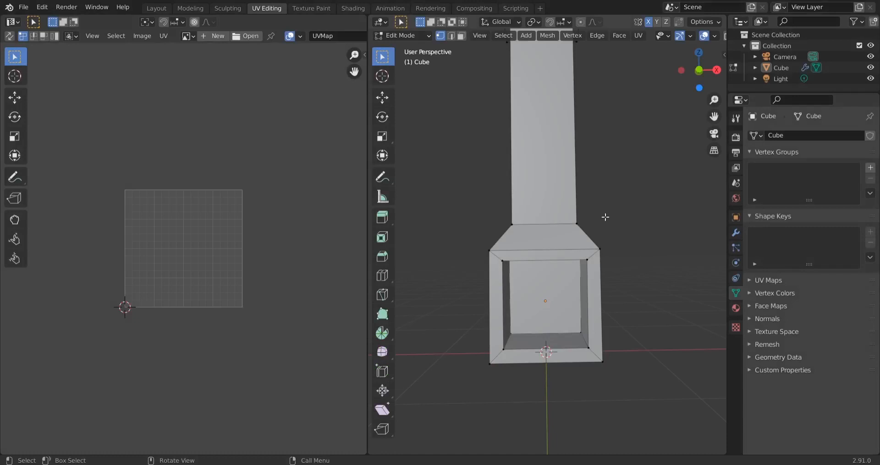
pyautogui.moveTo(649, 275); pyautogui.dragTo(660, 383, button='middle')
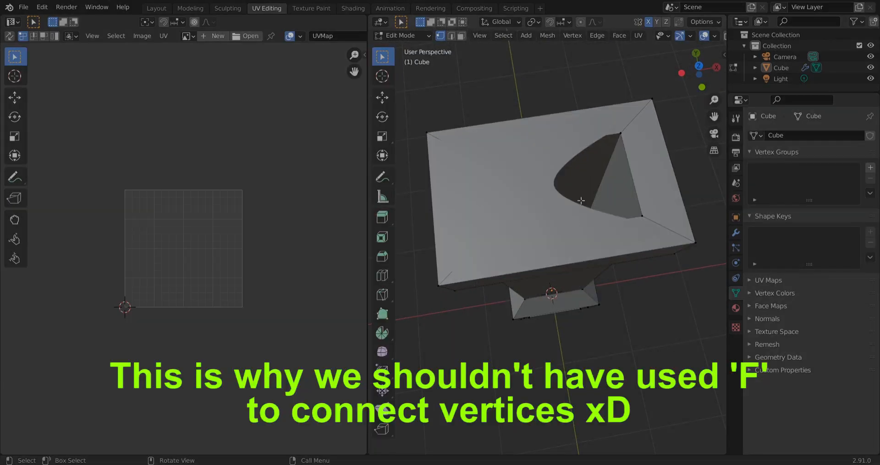
pyautogui.moveTo(528, 346); pyautogui.dragTo(573, 321, button='middle')
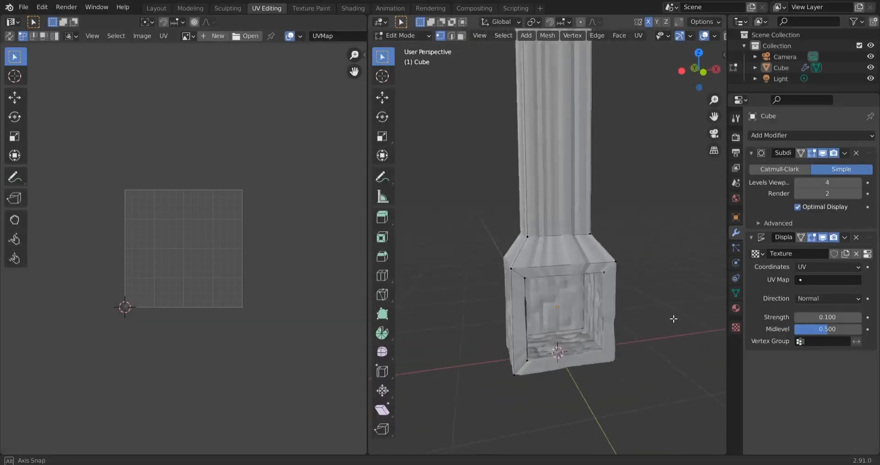
pyautogui.moveTo(674, 318); pyautogui.dragTo(624, 296, button='middle')
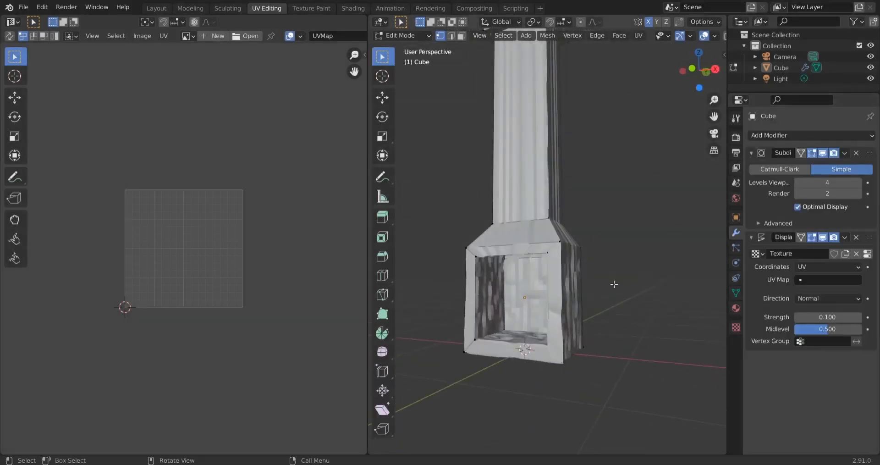
pyautogui.click(188, 36)
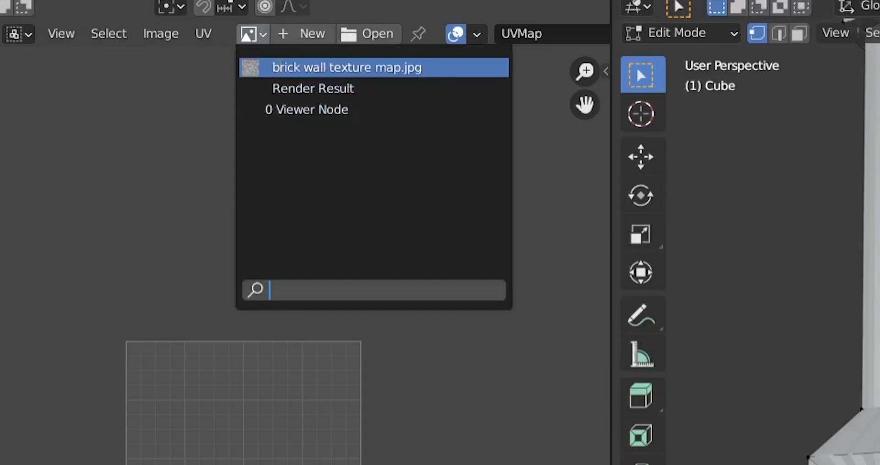
pyautogui.click(379, 69)
pyautogui.scroll(-4, 242, 361)
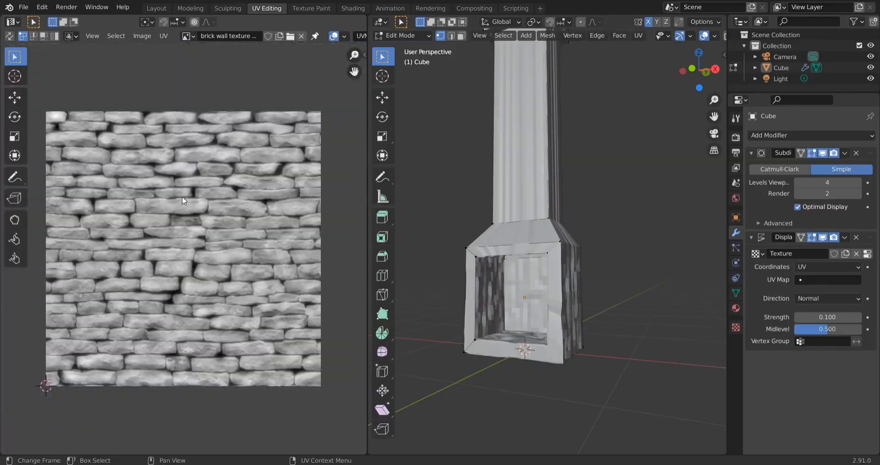
pyautogui.scroll(3, 242, 362)
pyautogui.scroll(-3, 182, 197)
pyautogui.scroll(1, 183, 197)
# Toggle the Displace modifier's edit-mode display off and back on to compare the plain mesh with the relief.
pyautogui.moveTo(631, 324); pyautogui.dragTo(613, 325)
pyautogui.moveTo(636, 301); pyautogui.dragTo(573, 282, button='middle')
pyautogui.click(812, 238)
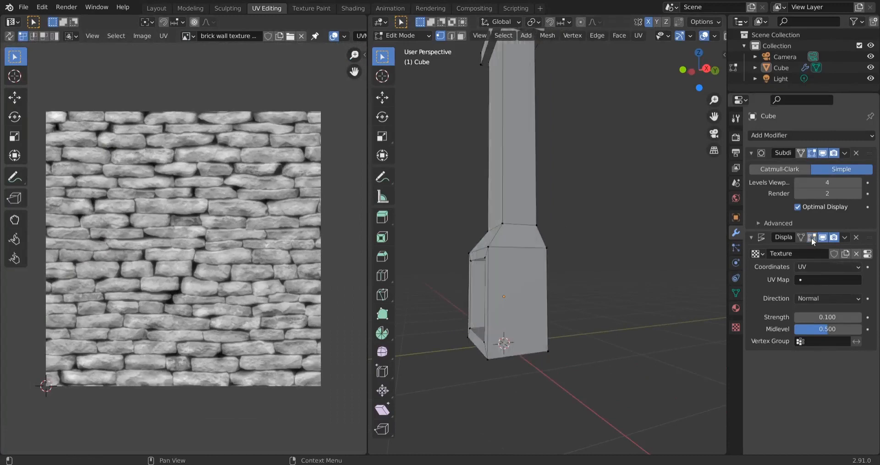
pyautogui.moveTo(461, 224); pyautogui.dragTo(535, 237, button='middle')
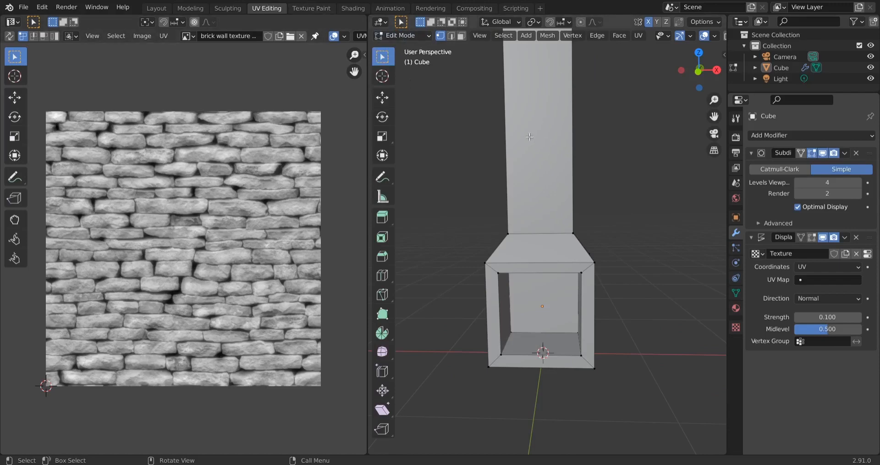
pyautogui.moveTo(670, 197); pyautogui.dragTo(504, 211, button='middle')
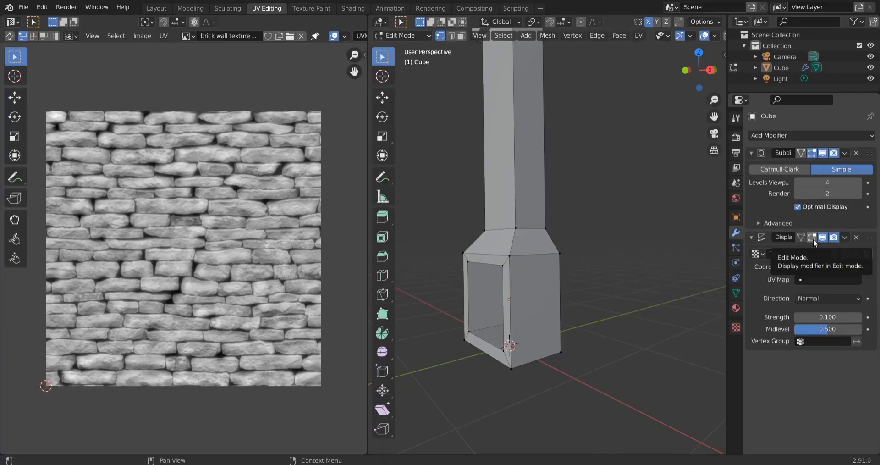
pyautogui.click(814, 242)
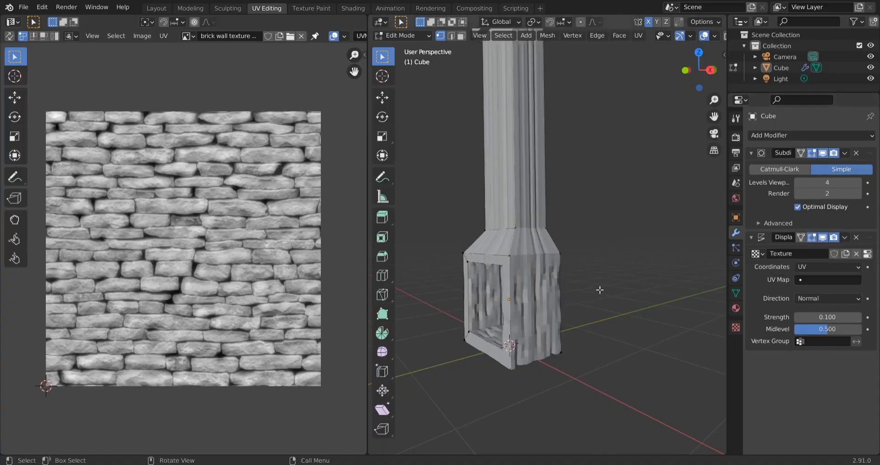
pyautogui.moveTo(599, 291); pyautogui.dragTo(602, 264, button='middle')
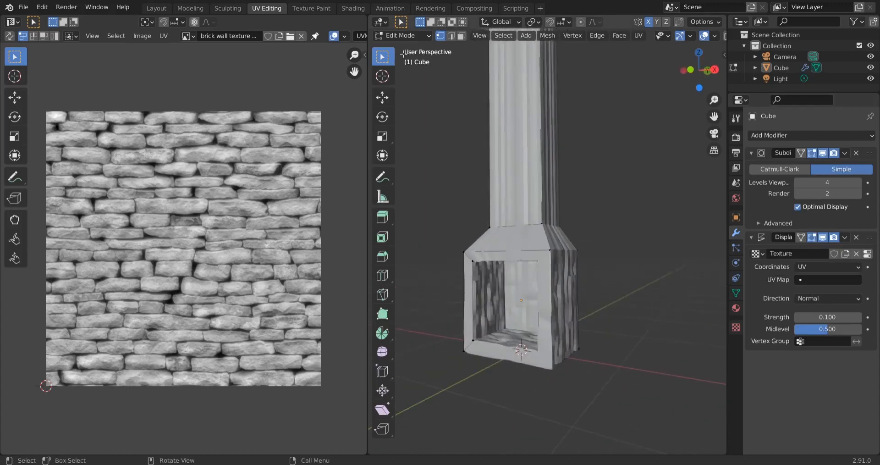
pyautogui.click(407, 37)
pyautogui.click(408, 37)
pyautogui.click(408, 37)
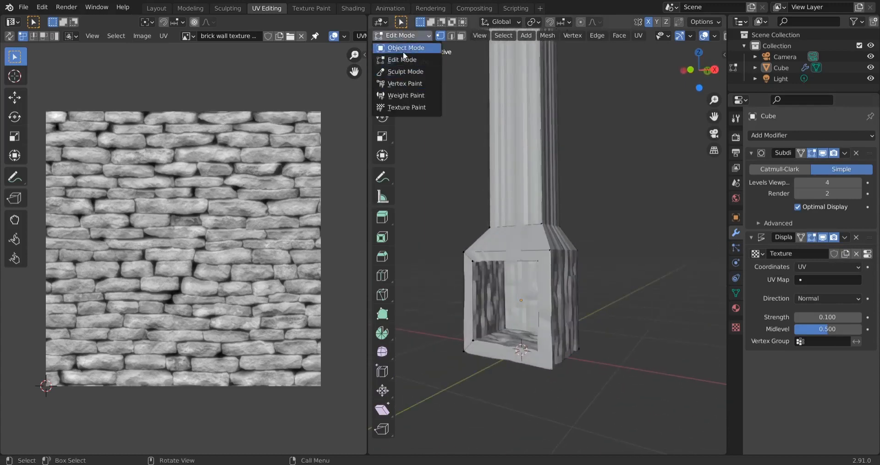
pyautogui.click(405, 37)
# Select the lower side face of the fireplace and rotate its UV island by 90°.
pyautogui.moveTo(645, 314); pyautogui.dragTo(582, 309, button='middle')
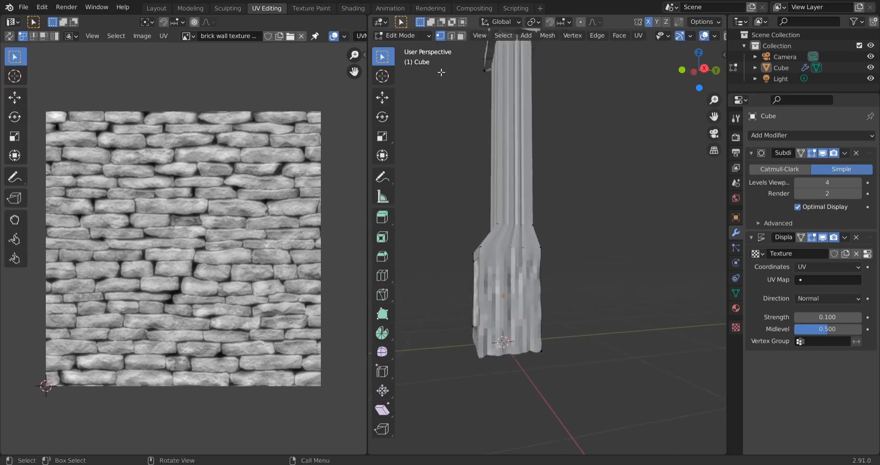
pyautogui.click(523, 314)
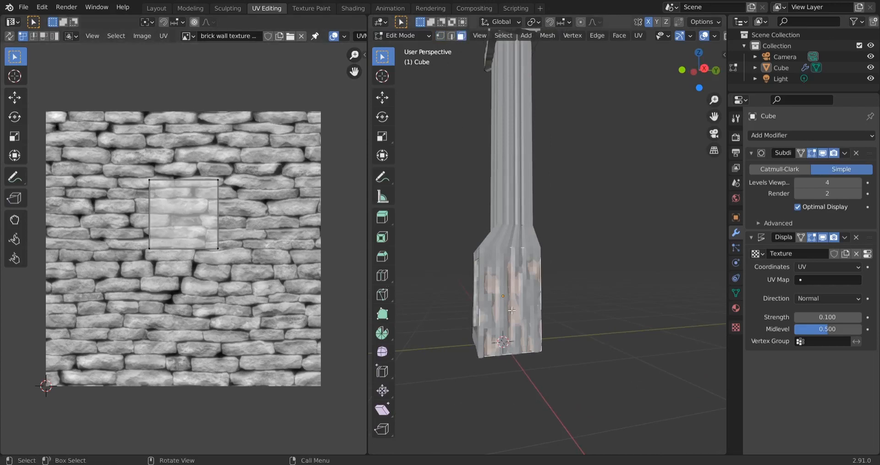
pyautogui.scroll(4, 524, 369)
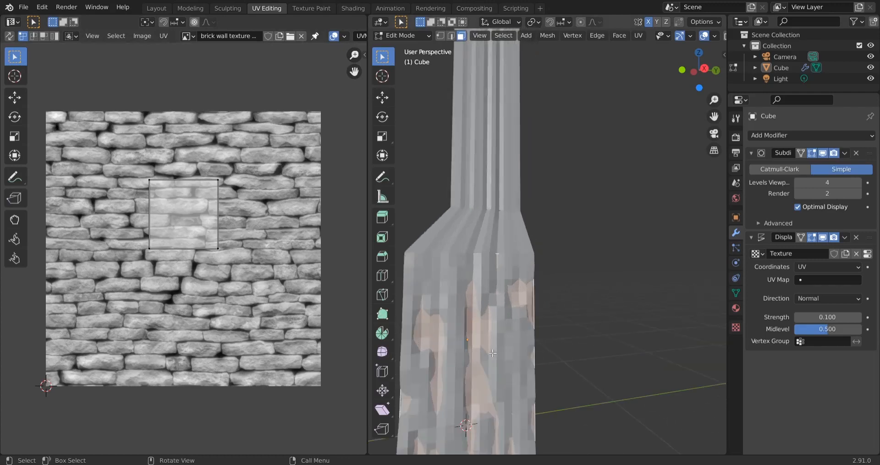
pyautogui.keyDown('shift'); pyautogui.moveTo(480, 370); pyautogui.dragTo(568, 261, button='middle'); pyautogui.keyUp('shift')
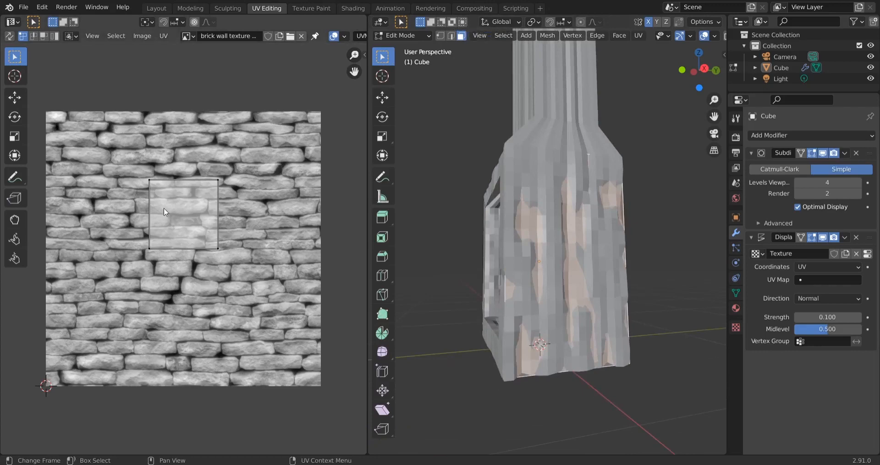
pyautogui.press('a')
pyautogui.press('r')
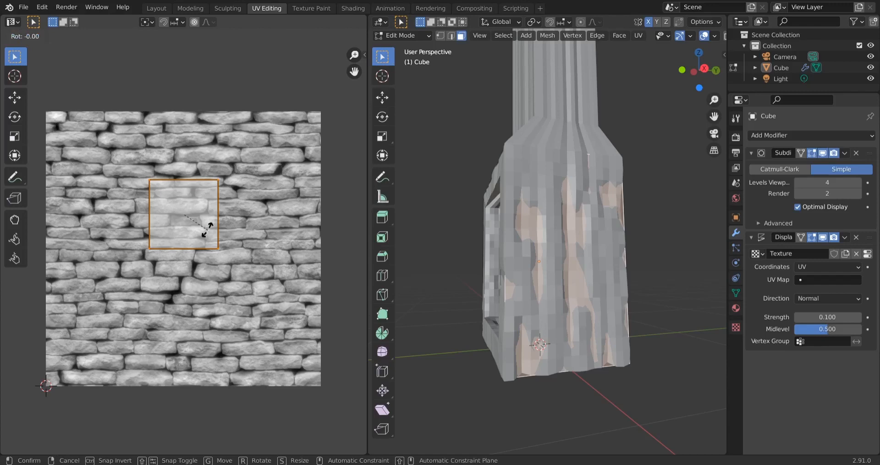
pyautogui.write('90')
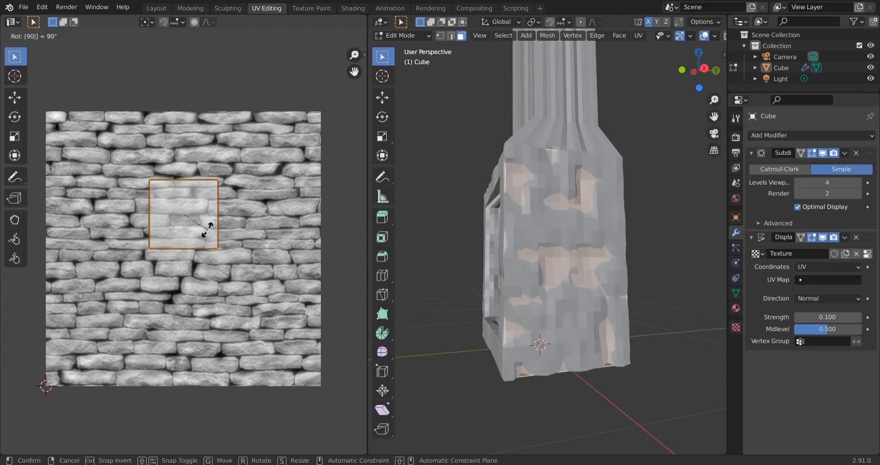
pyautogui.press('Return')
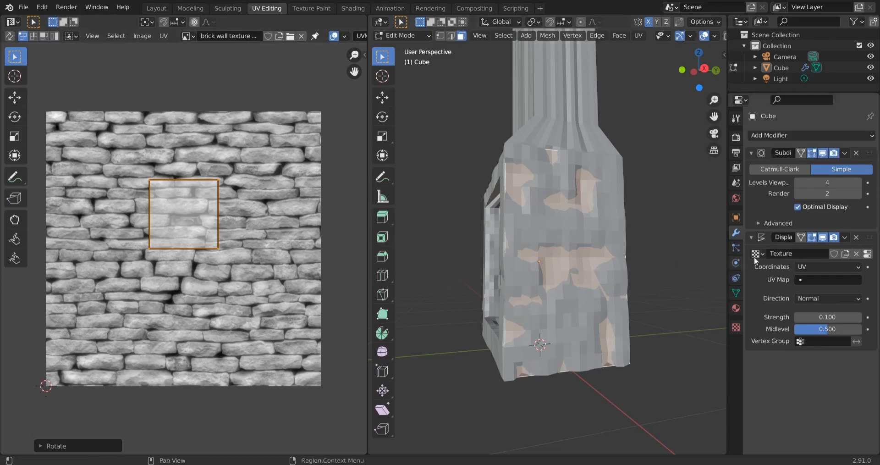
# Raise the Subdivision modifier's viewport levels to 6.
pyautogui.click(858, 182)
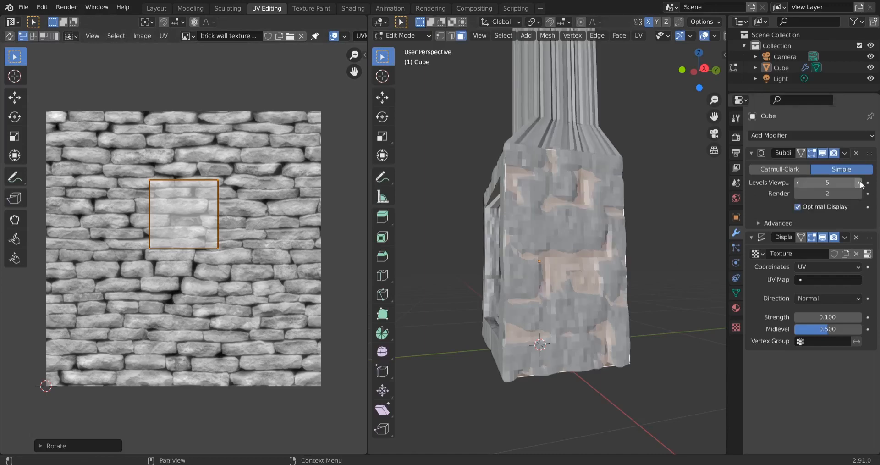
pyautogui.click(859, 183)
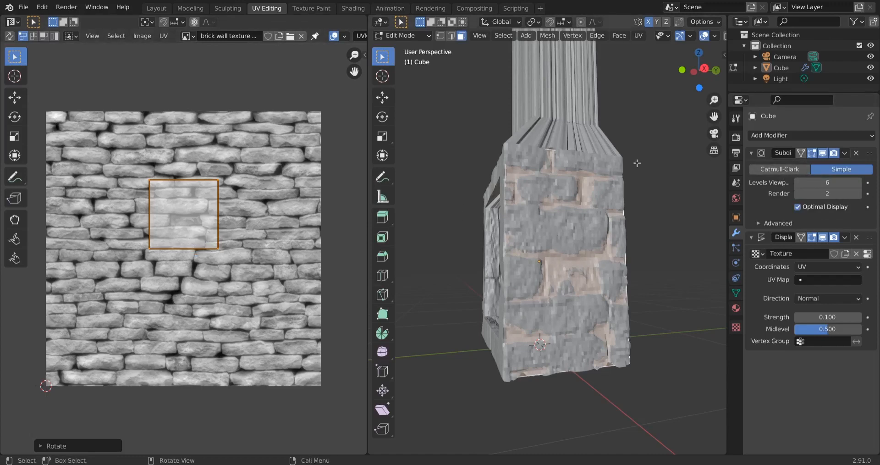
# Stretch the side face's UV island along Y to over 1.5 times its height and move it about 0.17 to the right.
pyautogui.press('s')
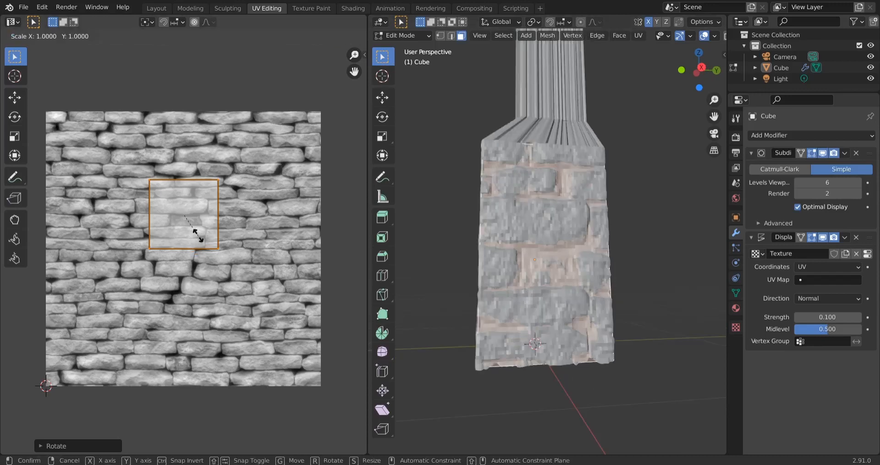
pyautogui.press('y')
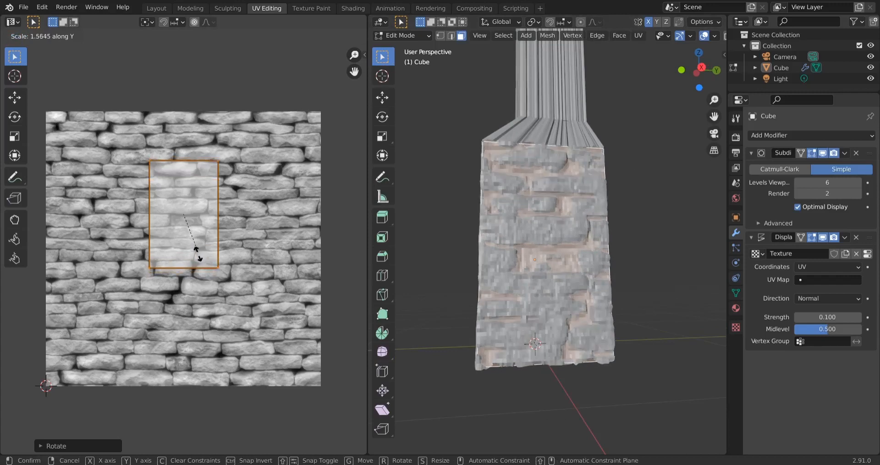
pyautogui.click(199, 257)
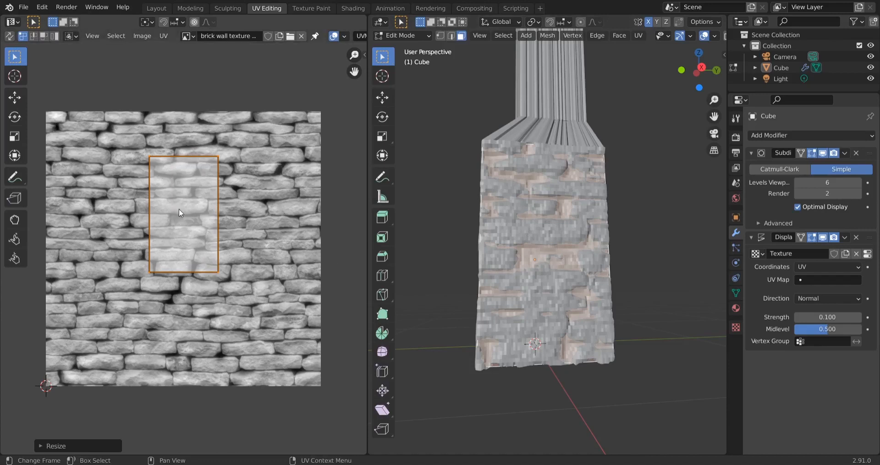
pyautogui.press('g')
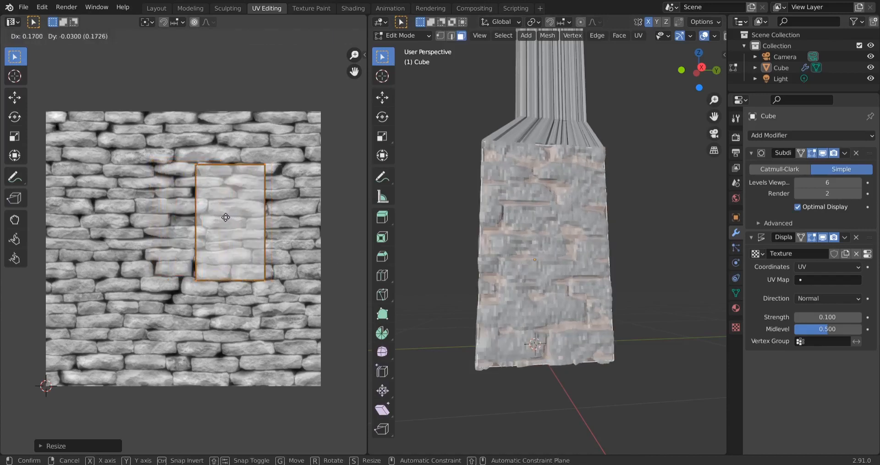
pyautogui.click(226, 215)
# Select the fireplace's opposite lower side face and rotate its UV island by 90°.
pyautogui.moveTo(513, 317); pyautogui.dragTo(555, 296, button='middle')
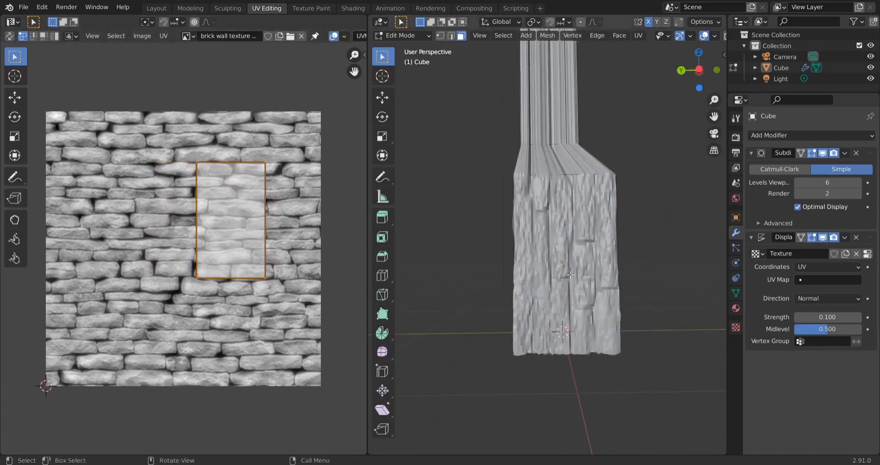
pyautogui.click(586, 268)
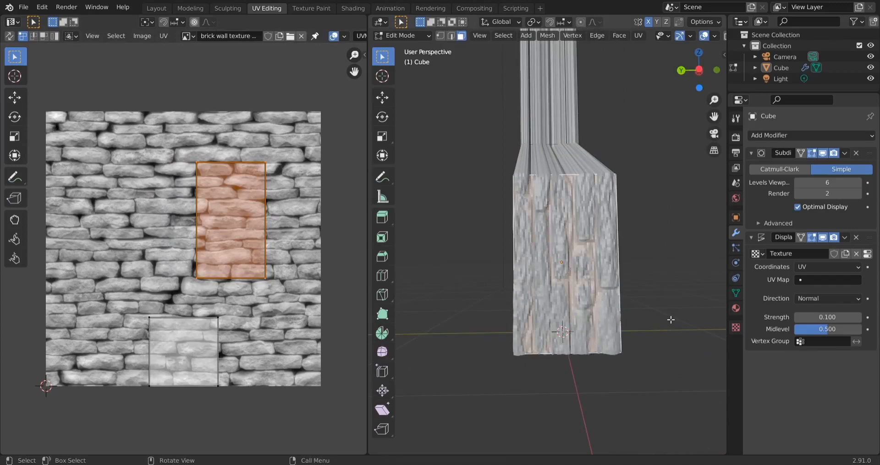
pyautogui.moveTo(671, 320); pyautogui.dragTo(642, 324, button='middle')
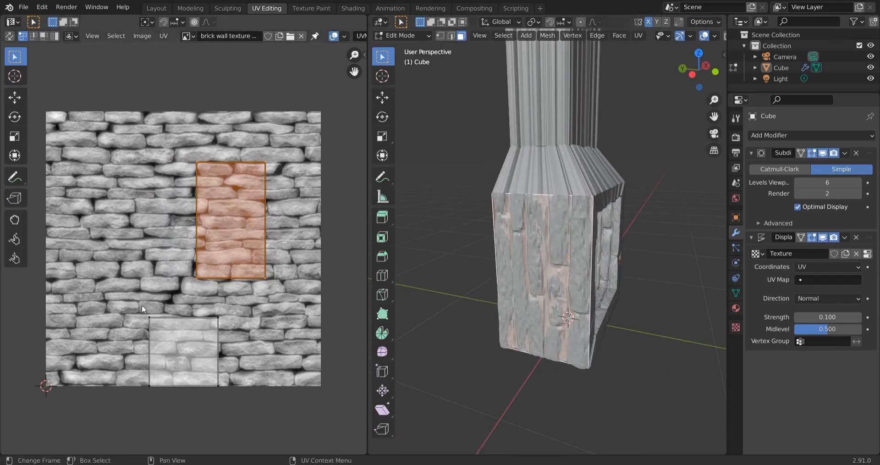
pyautogui.moveTo(141, 305); pyautogui.dragTo(247, 399)
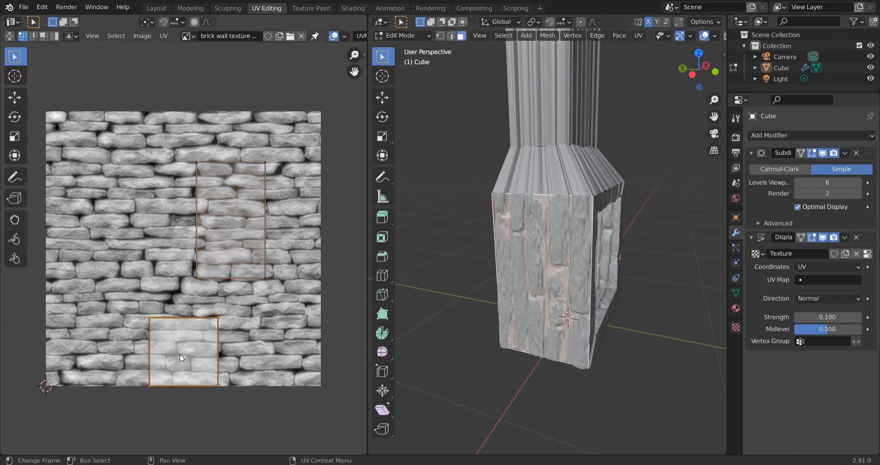
pyautogui.write('r90')
pyautogui.press('Return')
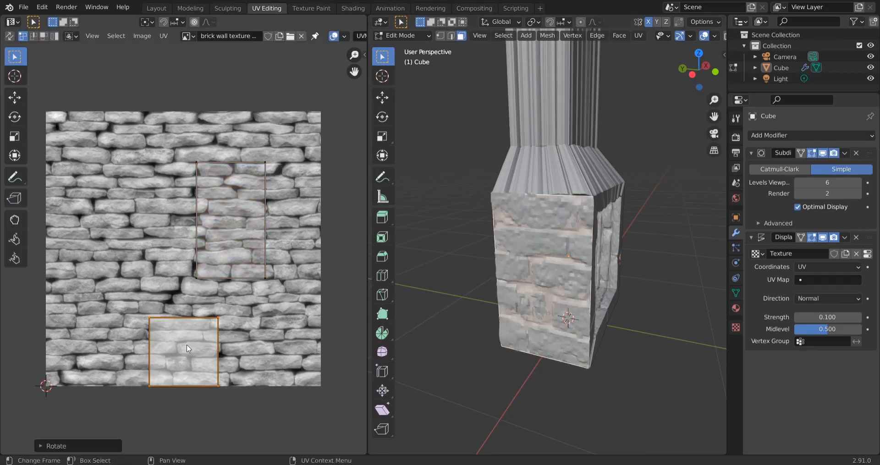
# Move the side face's UV island by about -0.14 in X and 0.48 in Y, and stretch it along Y to match the opposite side's island height.
pyautogui.press('g')
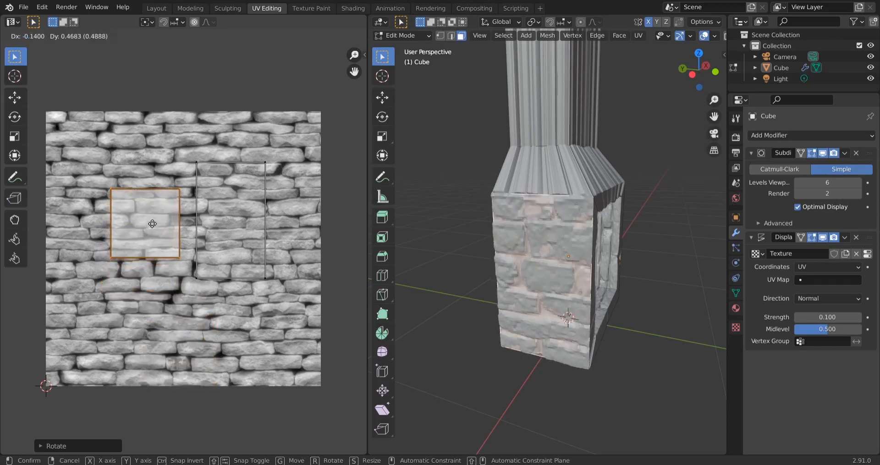
pyautogui.click(153, 222)
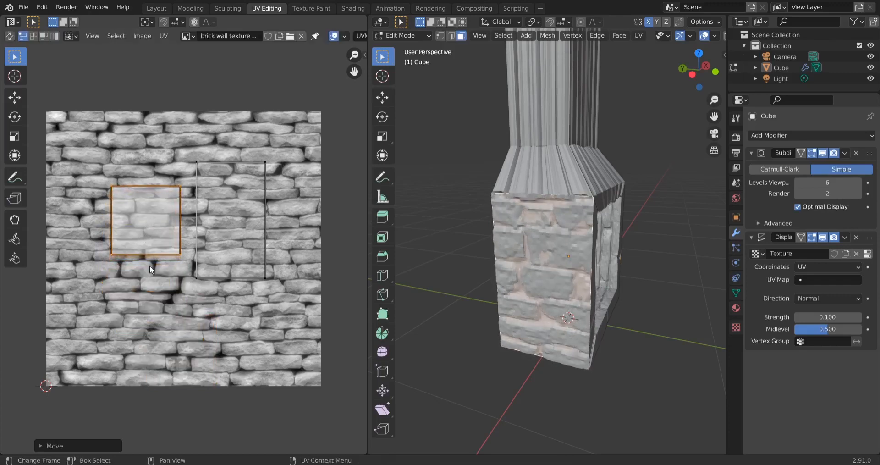
pyautogui.press('s')
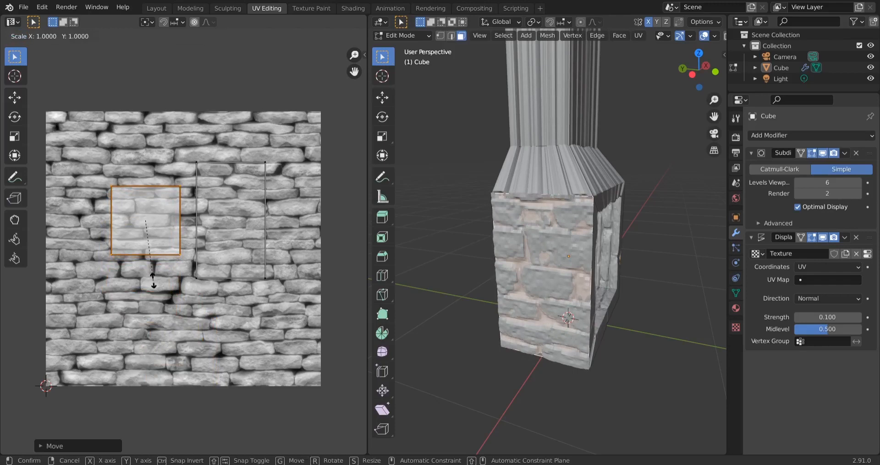
pyautogui.press('y')
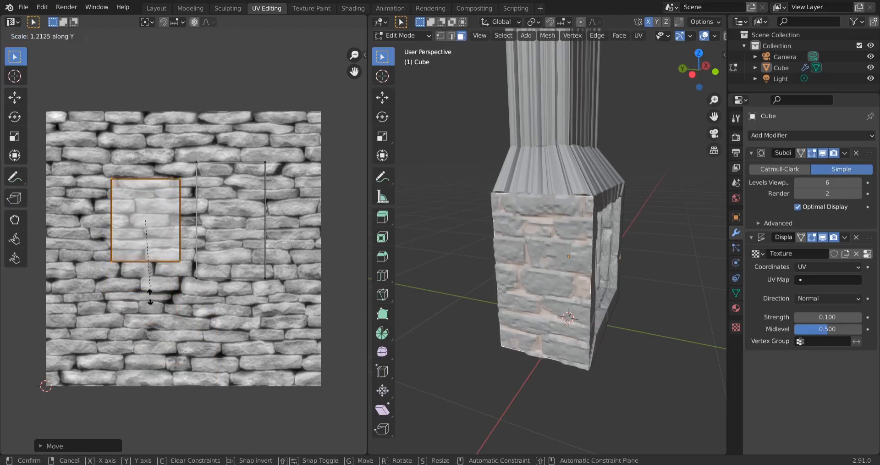
pyautogui.click(154, 321)
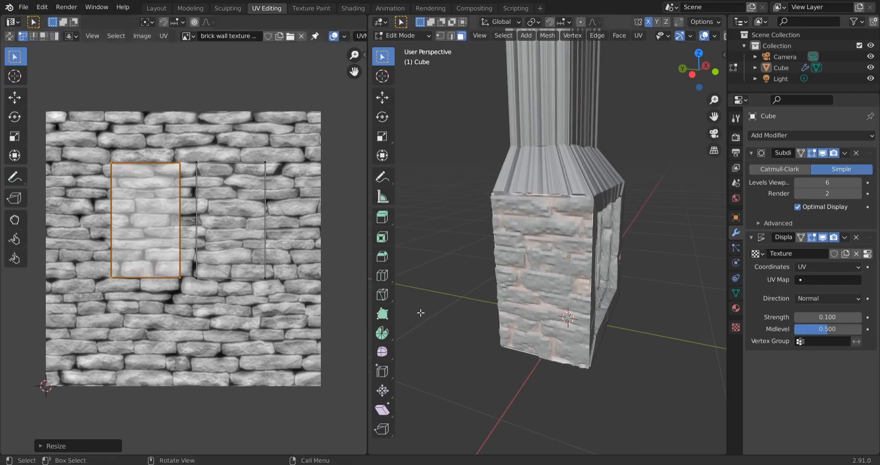
# Select the fireplace's lower back face and rotate its UV island by 90°.
pyautogui.moveTo(656, 361); pyautogui.dragTo(376, 329, button='middle')
pyautogui.scroll(-6, 542, 209)
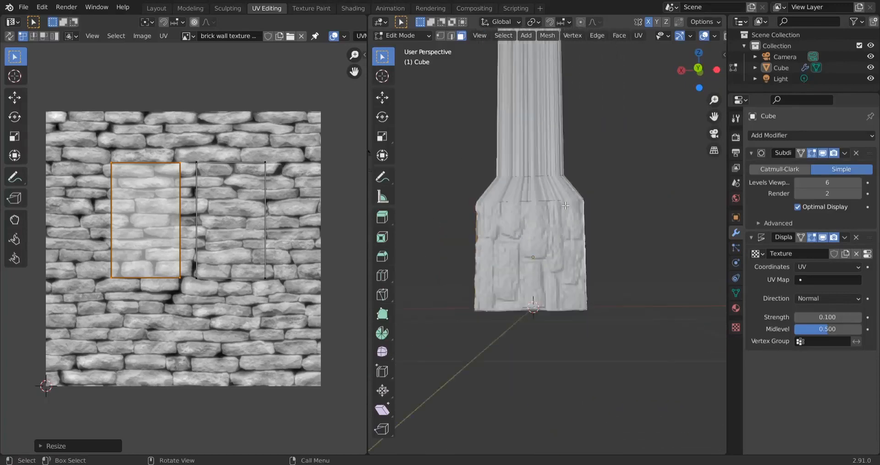
pyautogui.moveTo(568, 294); pyautogui.dragTo(632, 339, button='middle')
pyautogui.moveTo(462, 317); pyautogui.dragTo(548, 252, button='middle')
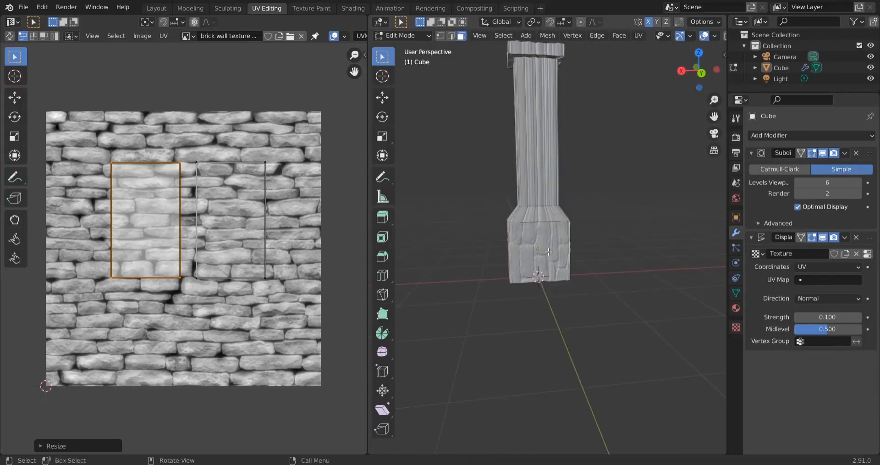
pyautogui.scroll(-5, 487, 244)
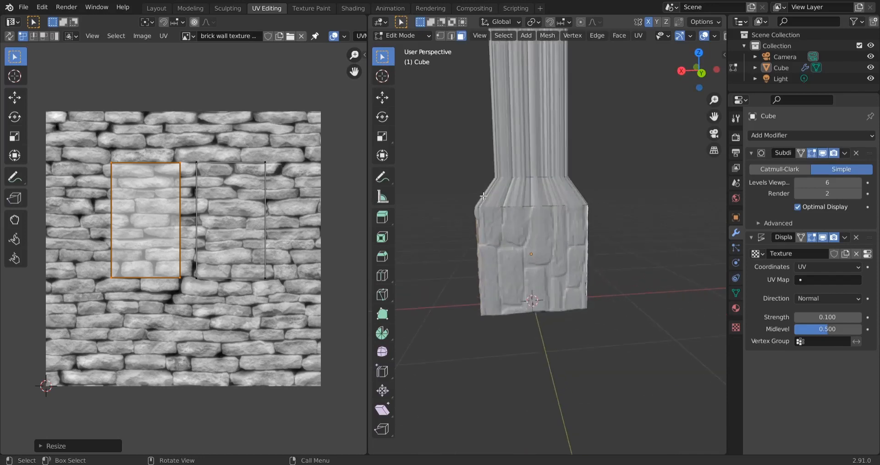
pyautogui.scroll(6, 555, 171)
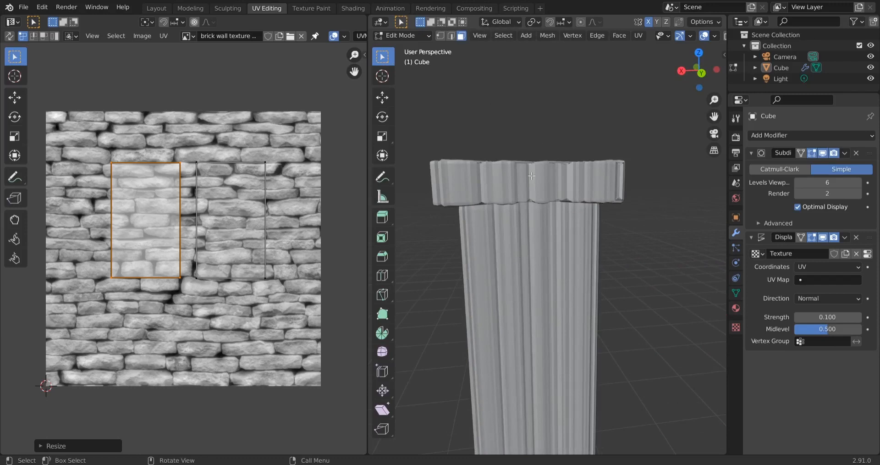
pyautogui.scroll(-5, 542, 337)
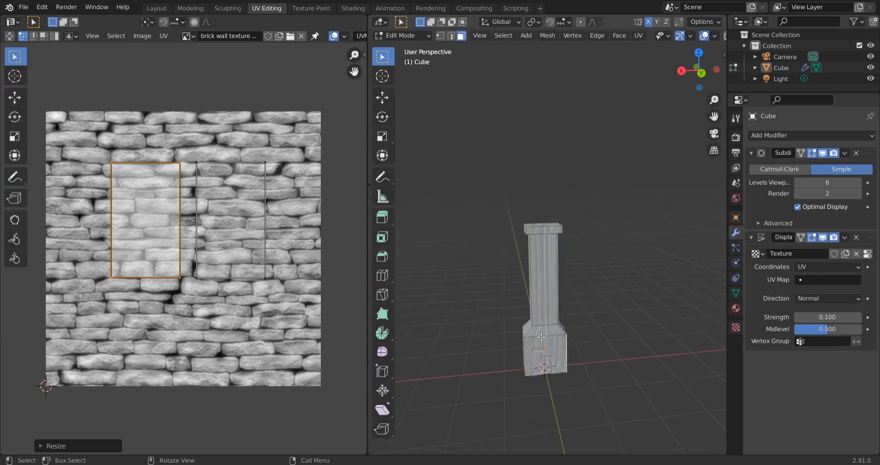
pyautogui.moveTo(526, 391); pyautogui.dragTo(556, 346, button='middle')
pyautogui.scroll(4, 539, 397)
pyautogui.hotkey('ctrl', 'z')
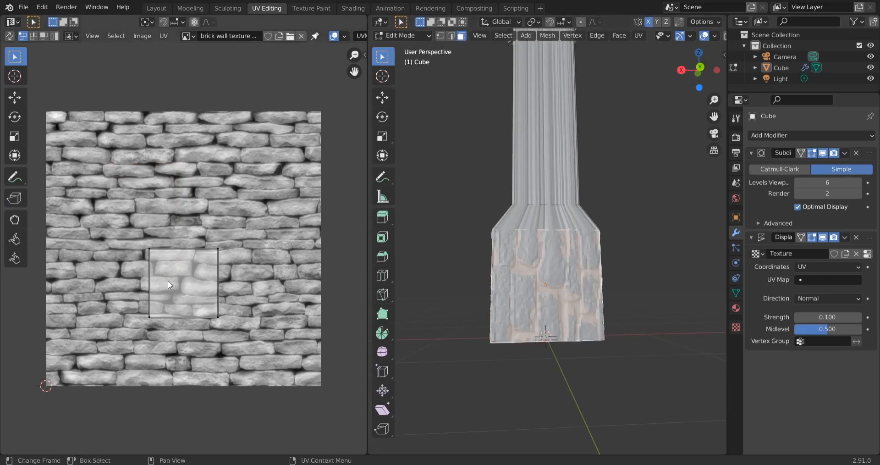
pyautogui.write('r90')
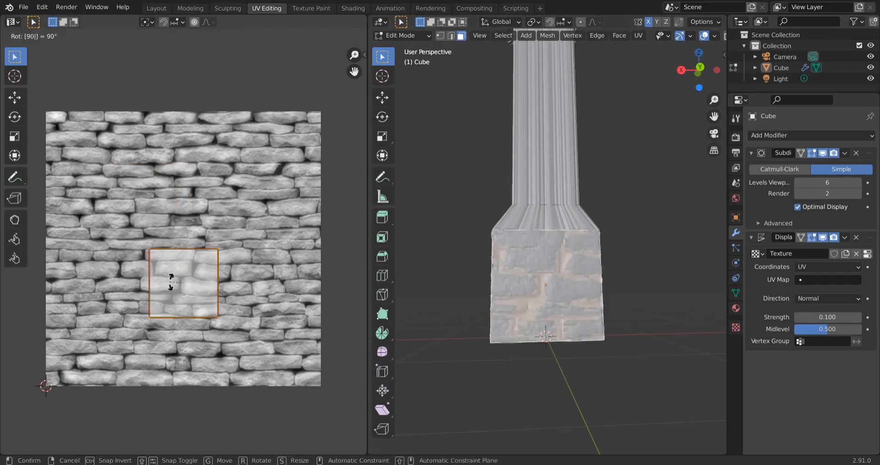
pyautogui.press('Return')
# Scale the back face's UV island to about 1.8 times its size and move it up by about 0.017.
pyautogui.press('s')
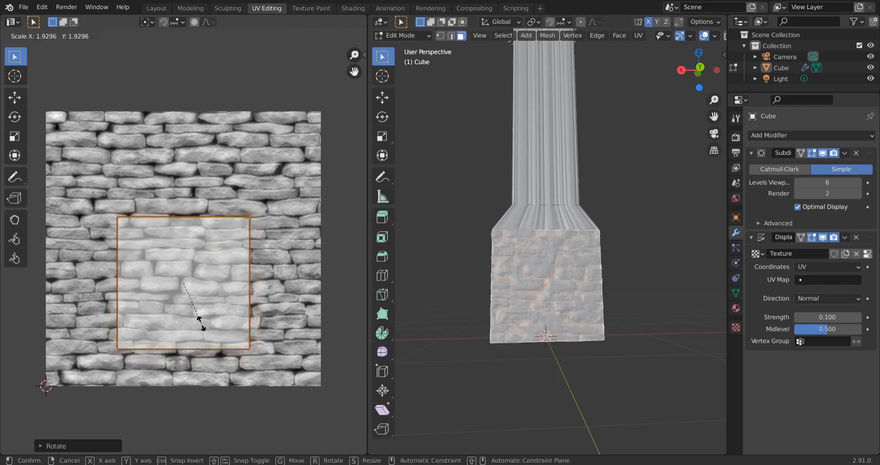
pyautogui.click(200, 323)
pyautogui.press('g')
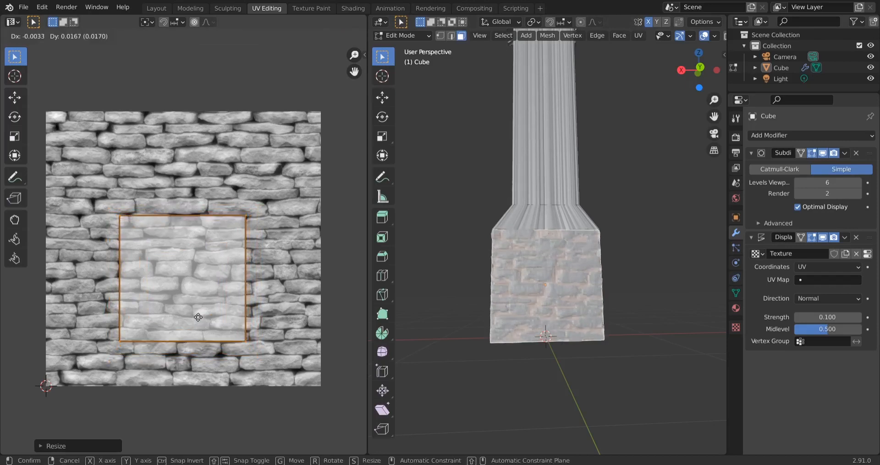
pyautogui.click(198, 317)
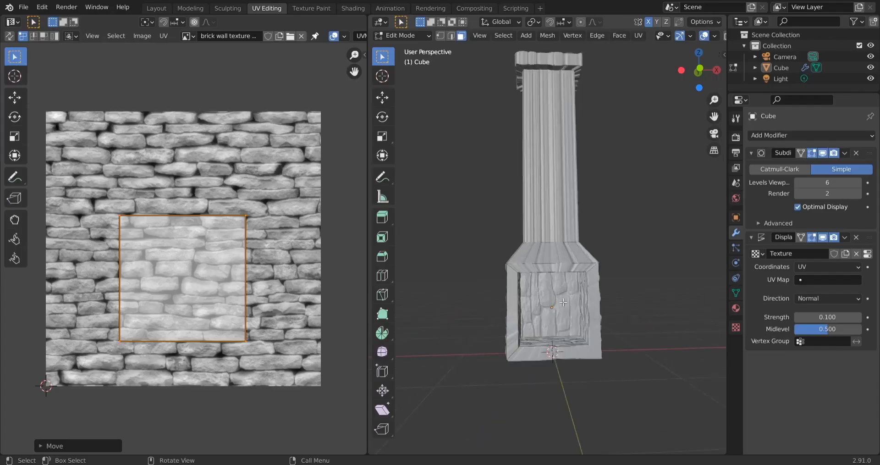
# Select the four front frame faces around the firebox opening and unwrap them.
pyautogui.scroll(2, 563, 302)
pyautogui.keyDown('shift'); pyautogui.moveTo(580, 390); pyautogui.dragTo(565, 314, button='middle'); pyautogui.keyUp('shift')
pyautogui.scroll(1, 565, 260)
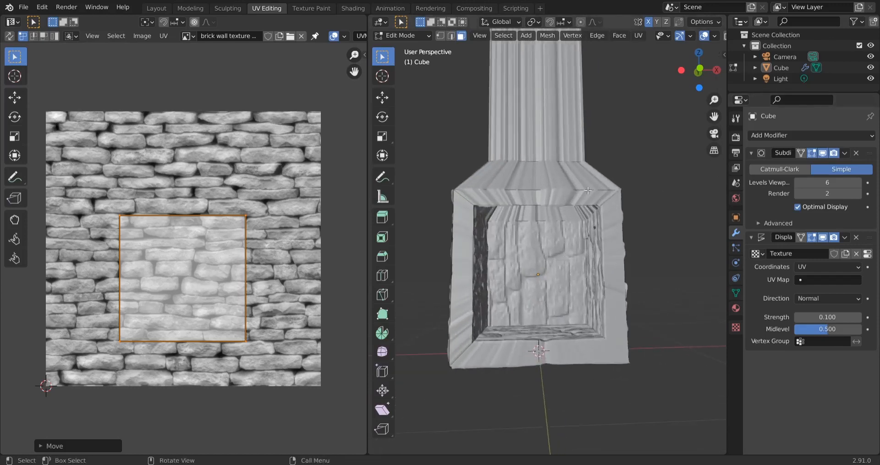
pyautogui.click(564, 200)
pyautogui.keyDown('shift'); pyautogui.click(616, 244); pyautogui.keyUp('shift')
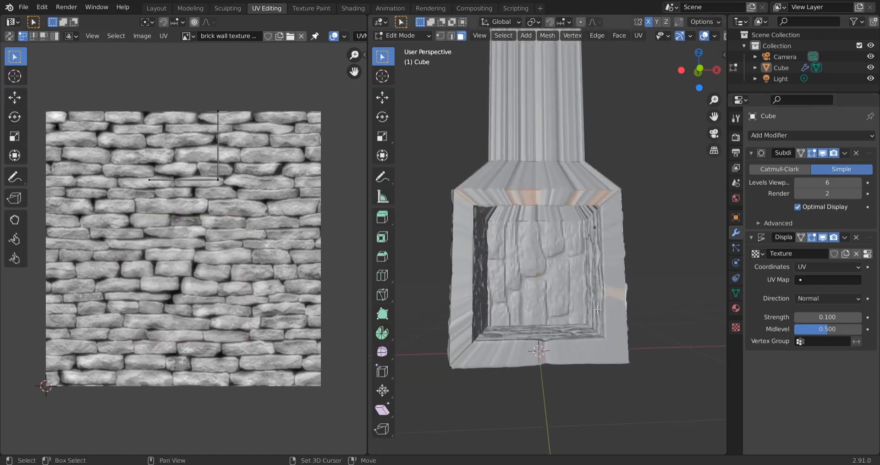
pyautogui.keyDown('shift'); pyautogui.click(465, 286); pyautogui.keyUp('shift')
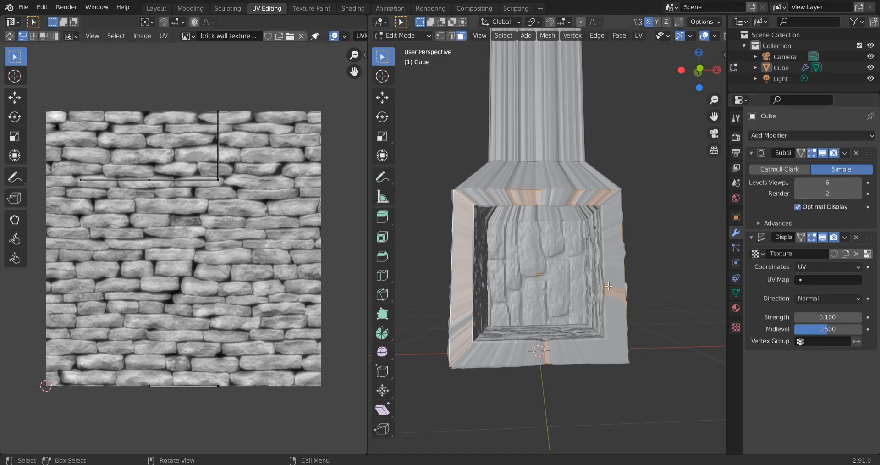
pyautogui.rightClick(611, 207)
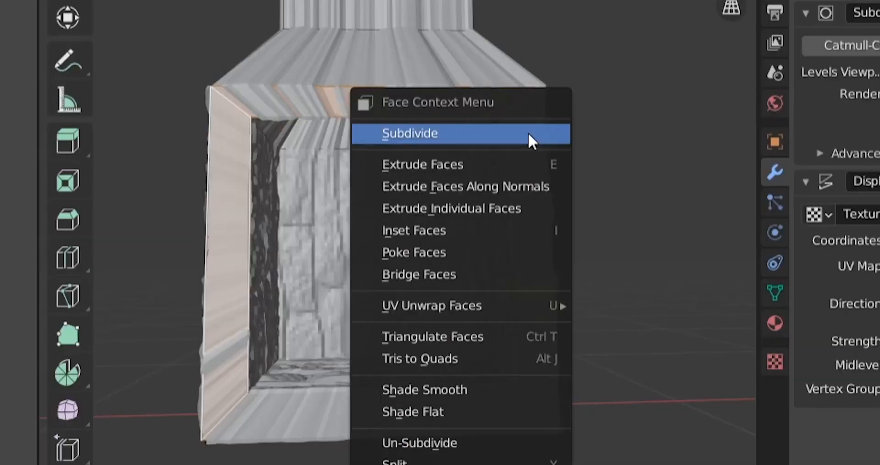
pyautogui.moveTo(493, 303)
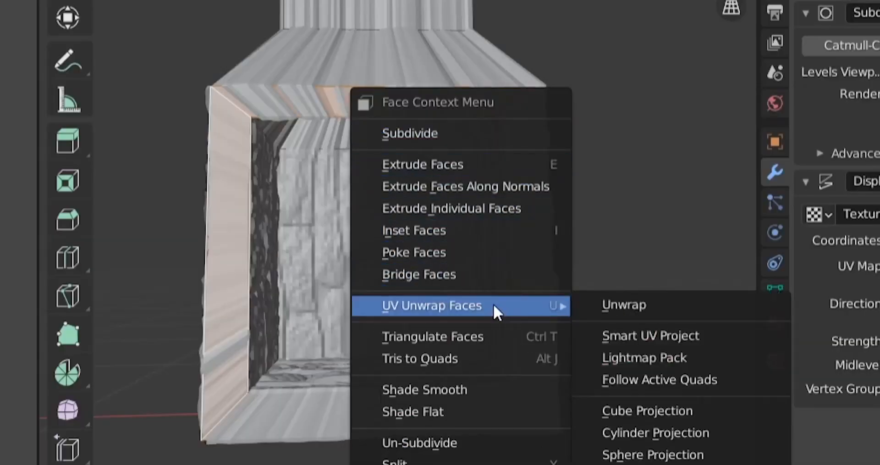
pyautogui.click(621, 303)
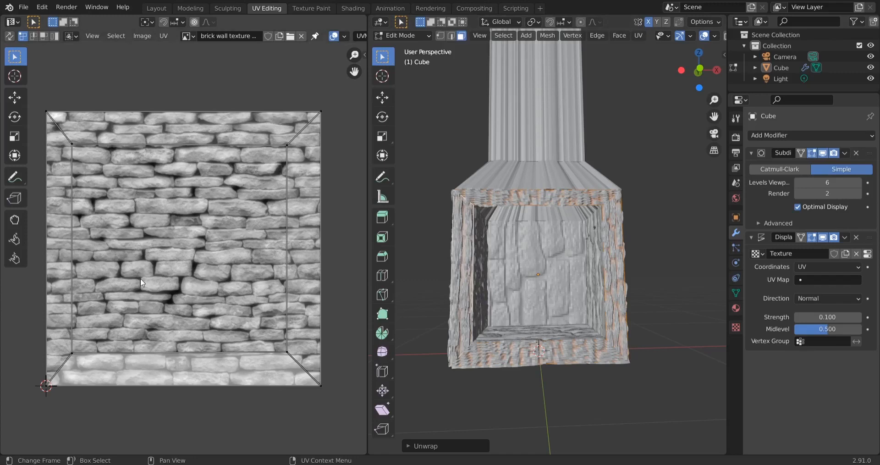
# Select all UVs of the front frame faces and rotate them by 90°.
pyautogui.press('a')
pyautogui.write('r')
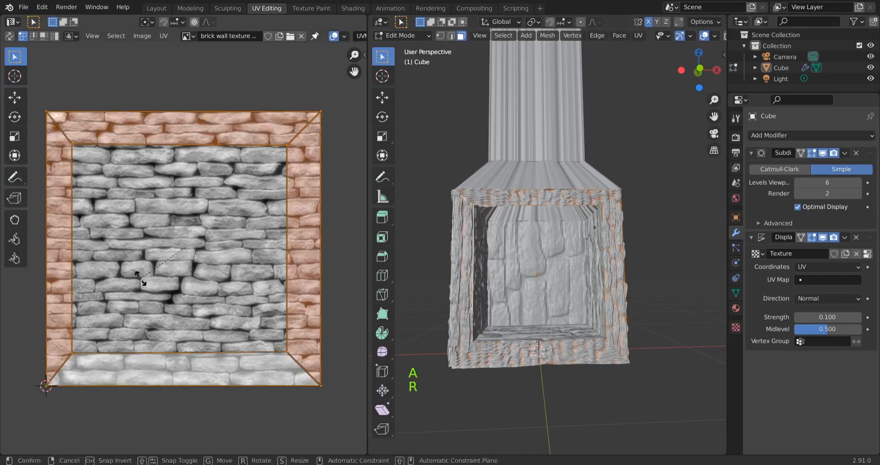
pyautogui.write('90')
pyautogui.press('Return')
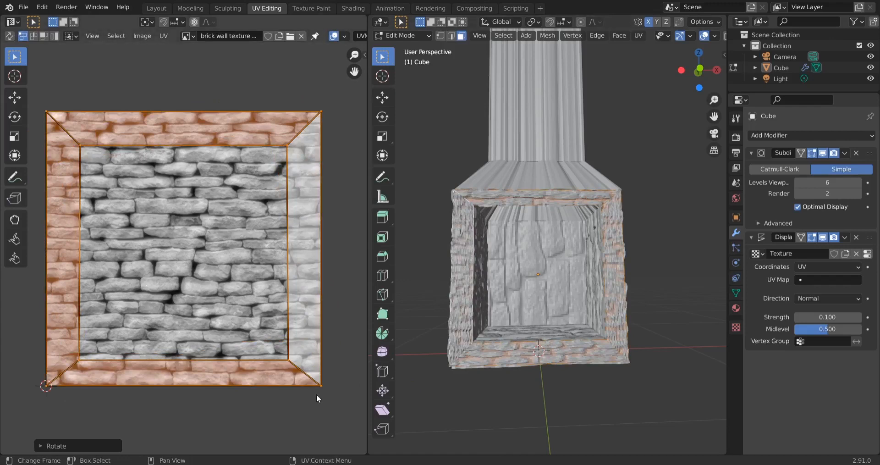
# Scale the front frame's UVs down to about 0.55 and move them down by about 0.02 to align with the brick rows.
pyautogui.press('s')
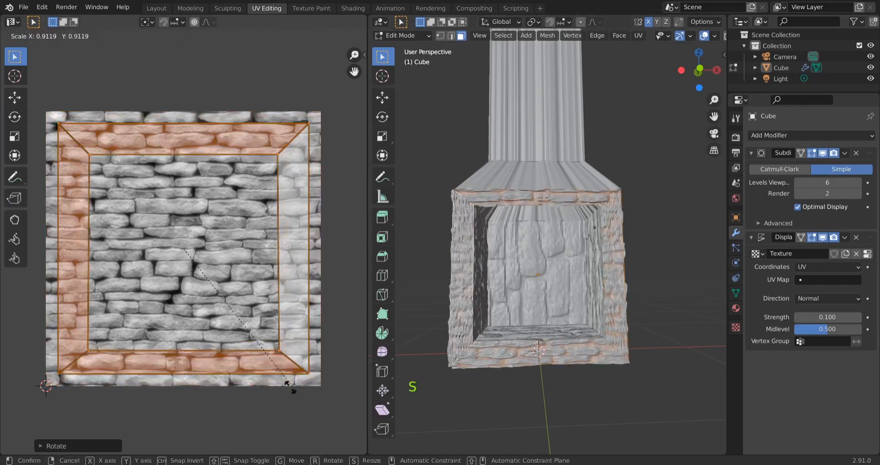
pyautogui.click(254, 319)
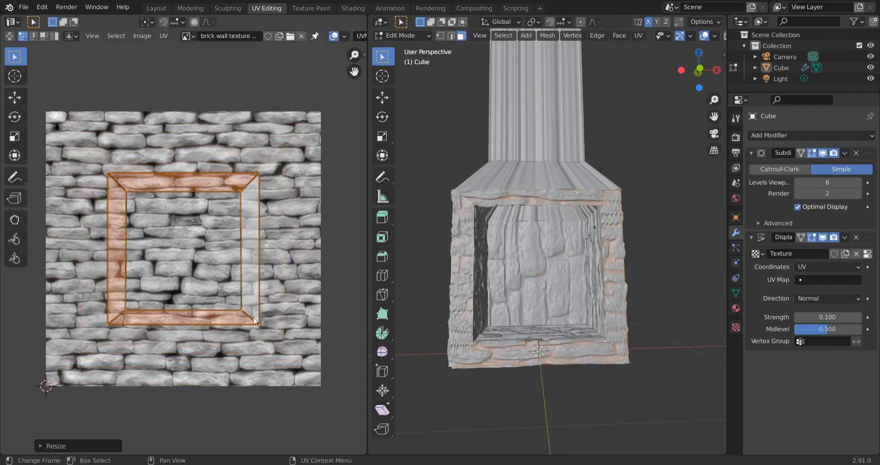
pyautogui.press('g')
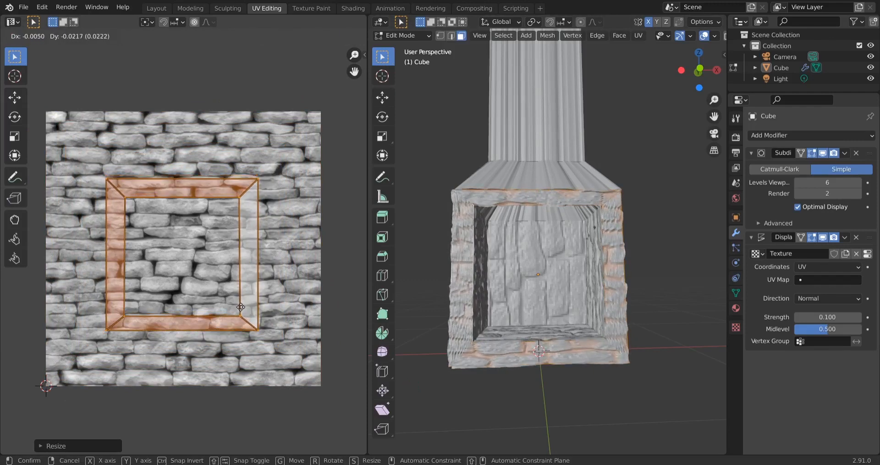
pyautogui.click(241, 306)
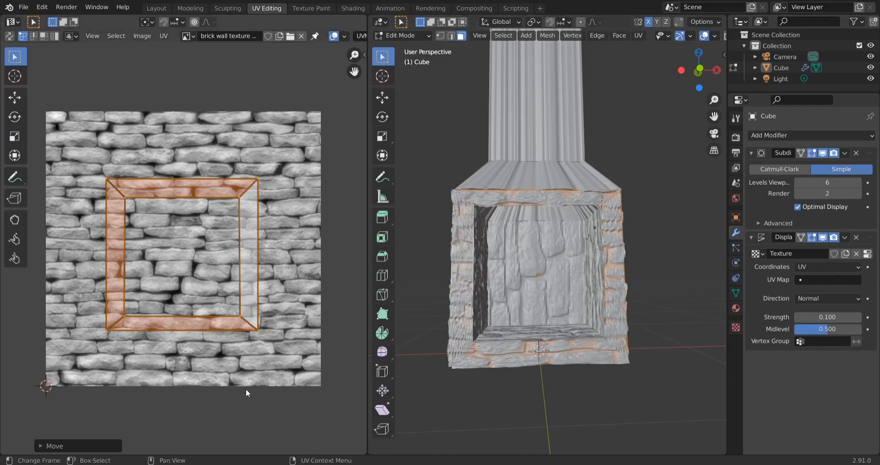
# Rotate the front frame's UVs by another 90° and move them up by about 0.013.
pyautogui.write('r90')
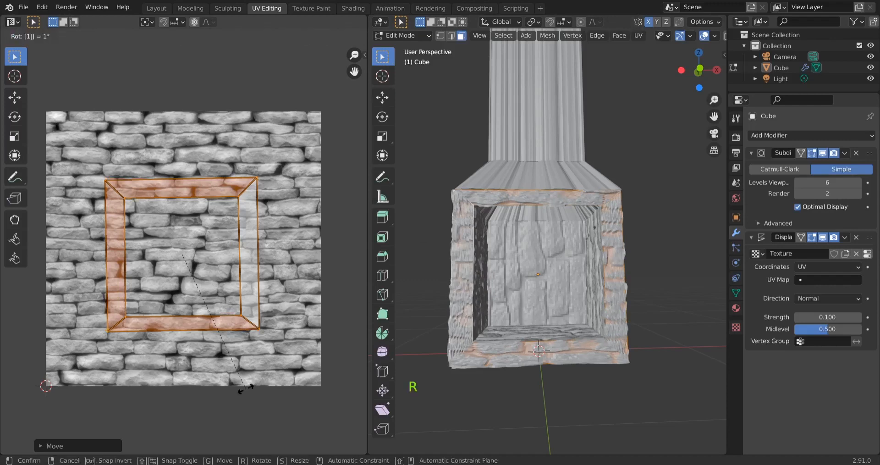
pyautogui.press('Return')
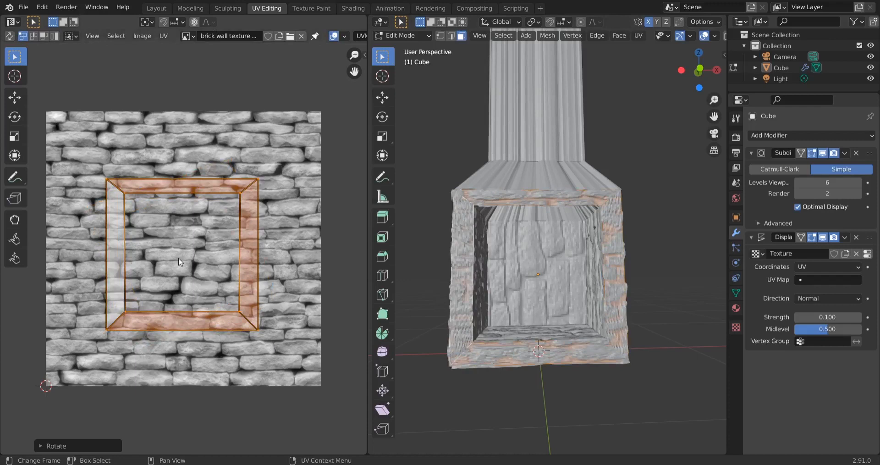
pyautogui.press('g')
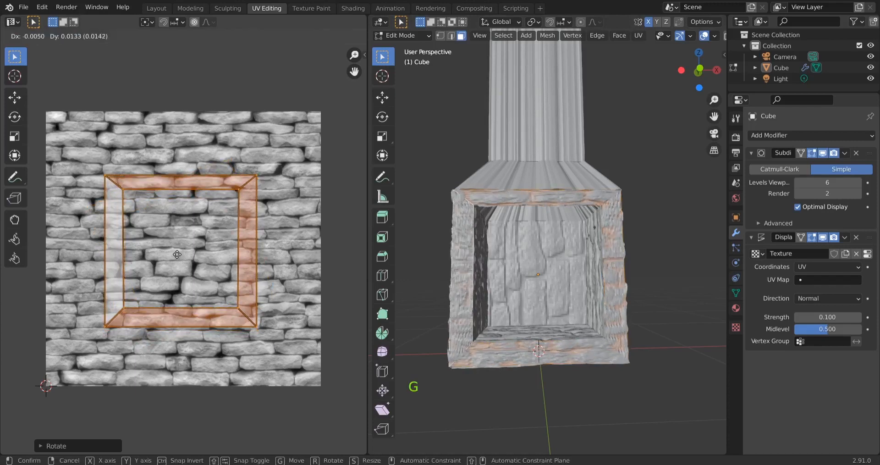
pyautogui.click(177, 254)
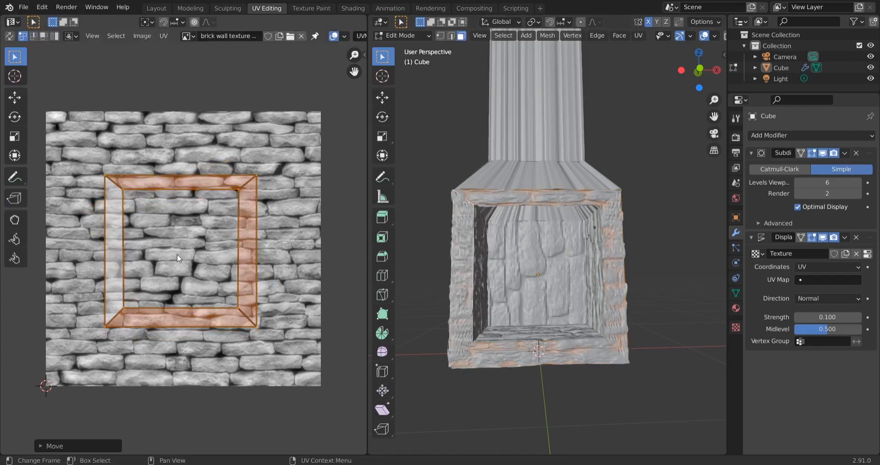
# Inspect the brick relief on the front frame from the side and clear the face selection.
pyautogui.moveTo(642, 330); pyautogui.dragTo(566, 338, button='middle')
pyautogui.keyDown('shift'); pyautogui.moveTo(513, 337); pyautogui.dragTo(402, 336, button='middle'); pyautogui.keyUp('shift')
pyautogui.moveTo(545, 335); pyautogui.dragTo(609, 334, button='middle')
pyautogui.scroll(-2, 445, 294)
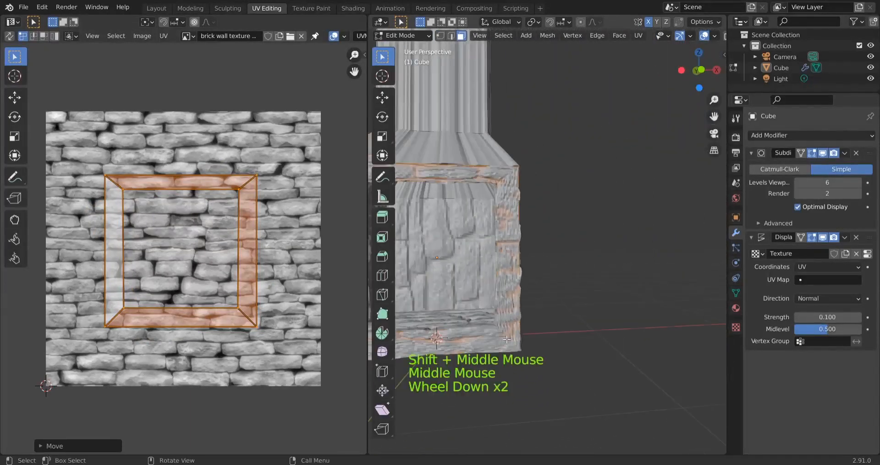
pyautogui.scroll(-3, 444, 293)
pyautogui.keyDown('shift'); pyautogui.click(458, 271); pyautogui.keyUp('shift')
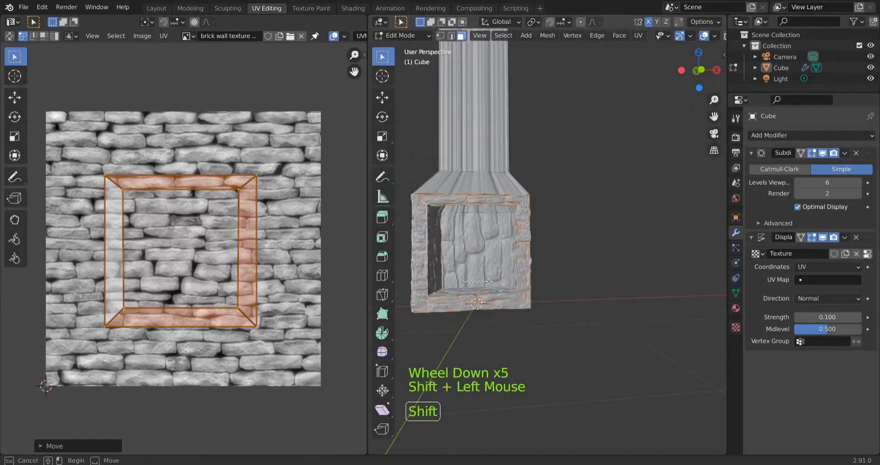
pyautogui.click(496, 329)
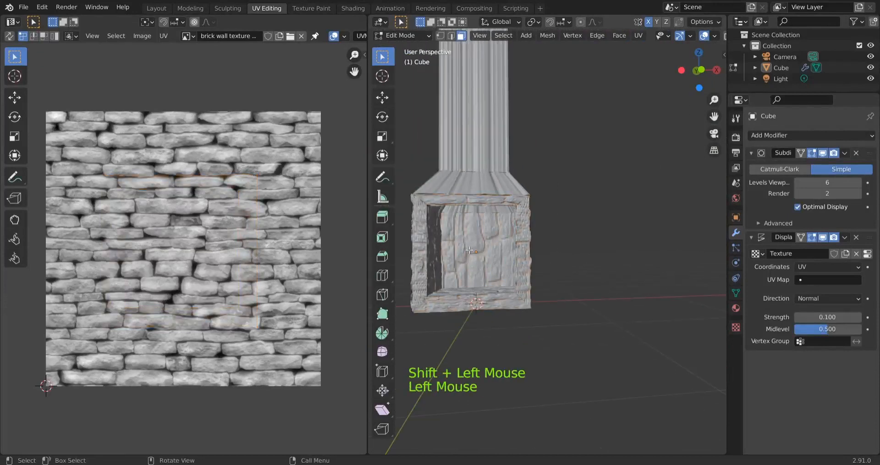
# Select the firebox's back wall face and rotate its UVs a quarter turn so the bricks run horizontally.
pyautogui.click(469, 250)
pyautogui.scroll(1, 457, 288)
pyautogui.scroll(2, 456, 288)
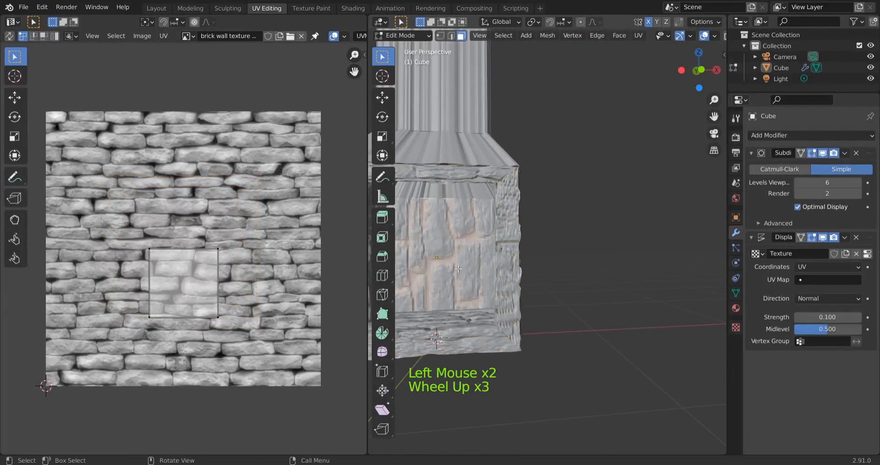
pyautogui.keyDown('shift'); pyautogui.moveTo(464, 265); pyautogui.dragTo(552, 280, button='middle'); pyautogui.keyUp('shift')
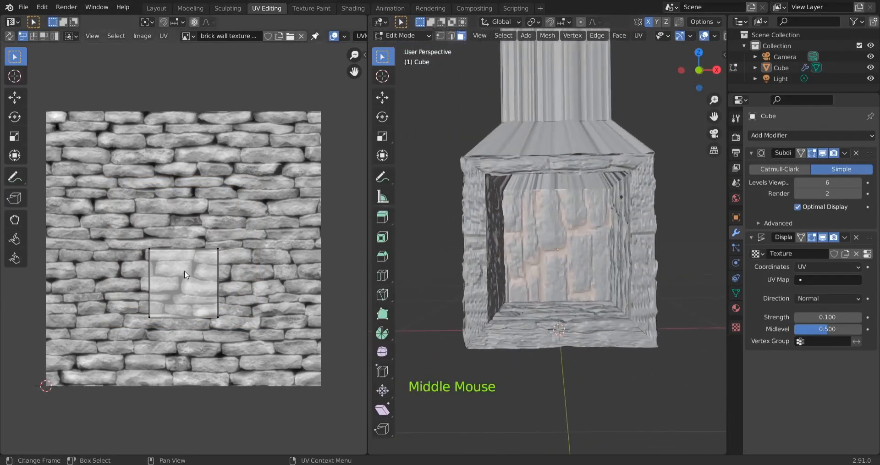
pyautogui.press('a')
pyautogui.press('r')
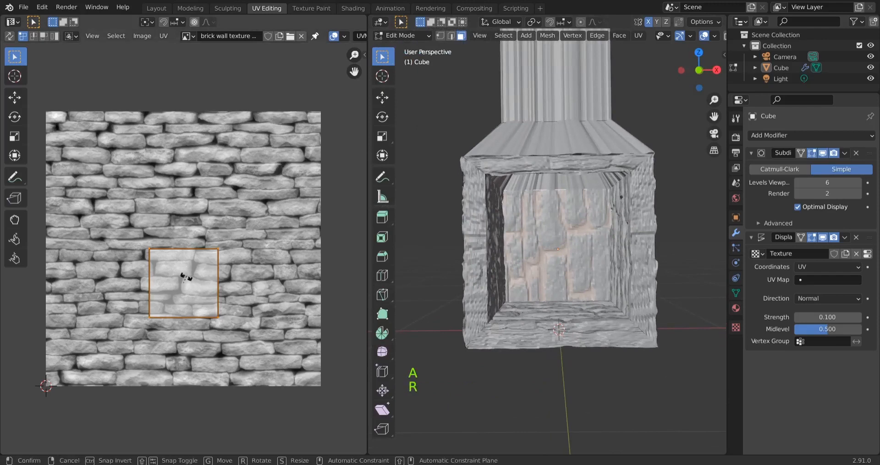
pyautogui.click(187, 277)
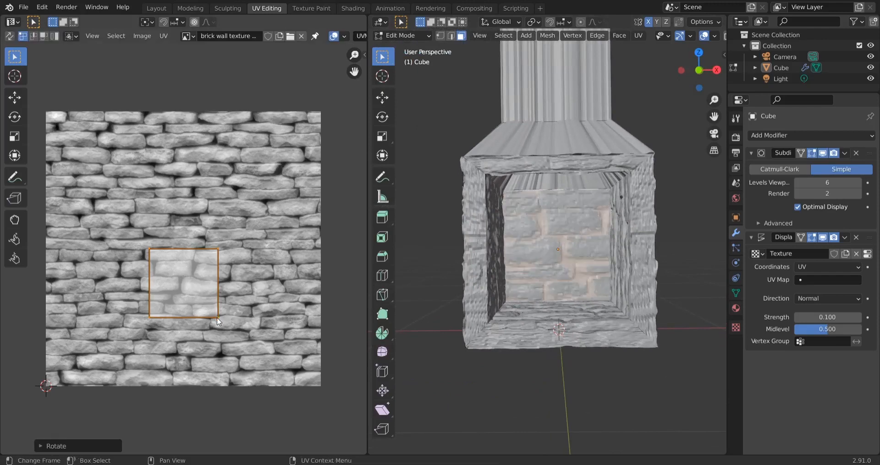
# Move the back wall's UVs up by about 0.18 and left by about 0.05, and scale them to about 1.3.
pyautogui.press('g')
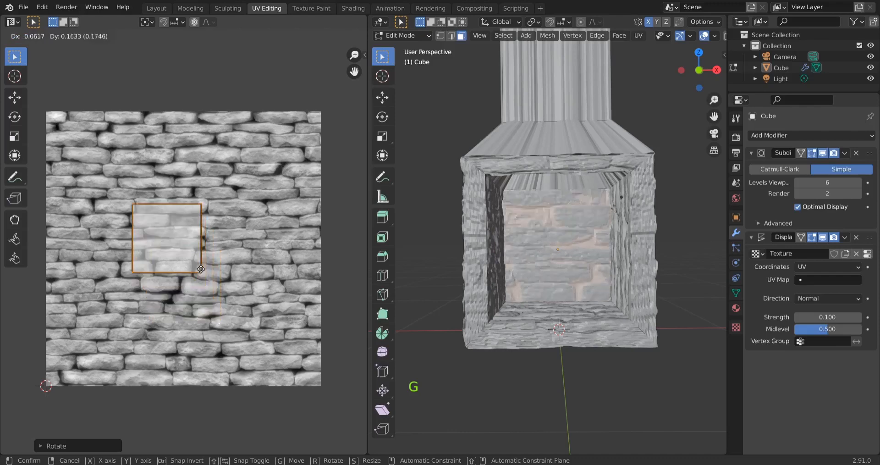
pyautogui.click(203, 266)
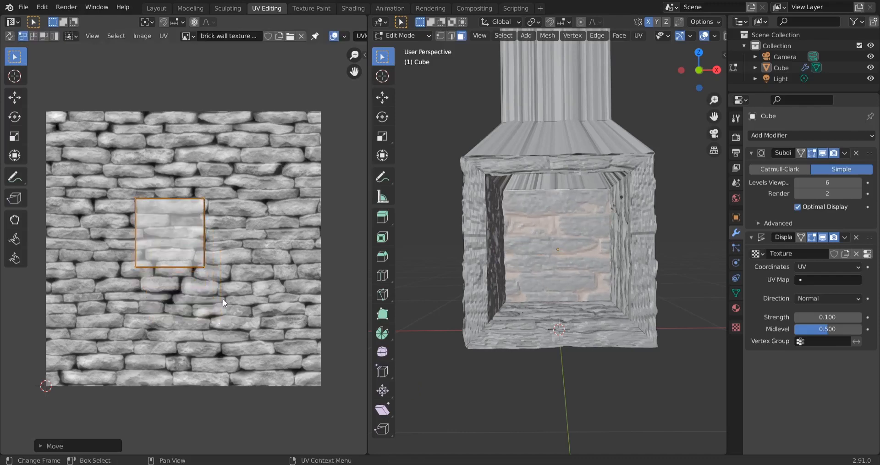
pyautogui.press('s')
pyautogui.click(250, 314)
# Select the firebox floor face and scale its UVs along X to about 1.55.
pyautogui.keyDown('alt'); pyautogui.moveTo(536, 311); pyautogui.dragTo(575, 127, button='middle'); pyautogui.keyUp('alt')
pyautogui.moveTo(510, 280); pyautogui.dragTo(556, 283, button='middle')
pyautogui.scroll(4, 567, 287)
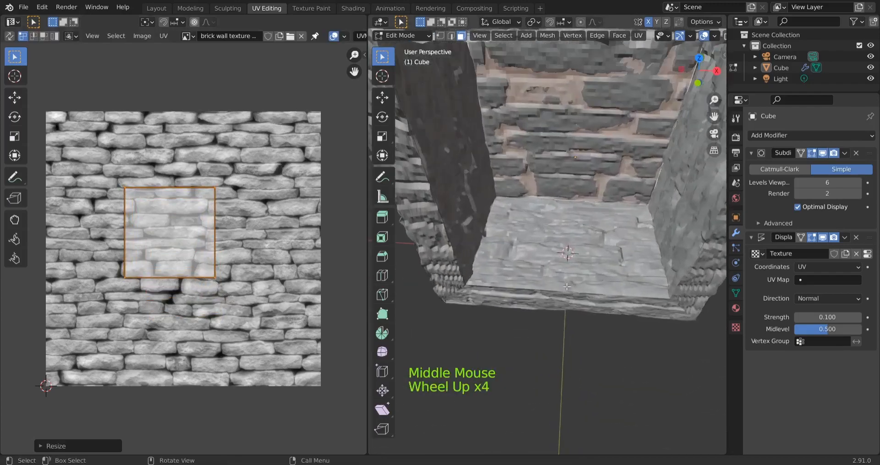
pyautogui.click(601, 248)
pyautogui.click(124, 228)
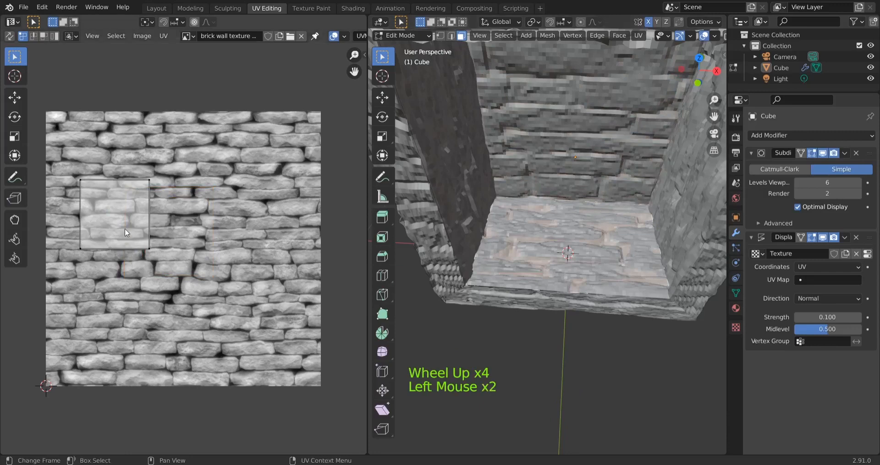
pyautogui.press('a')
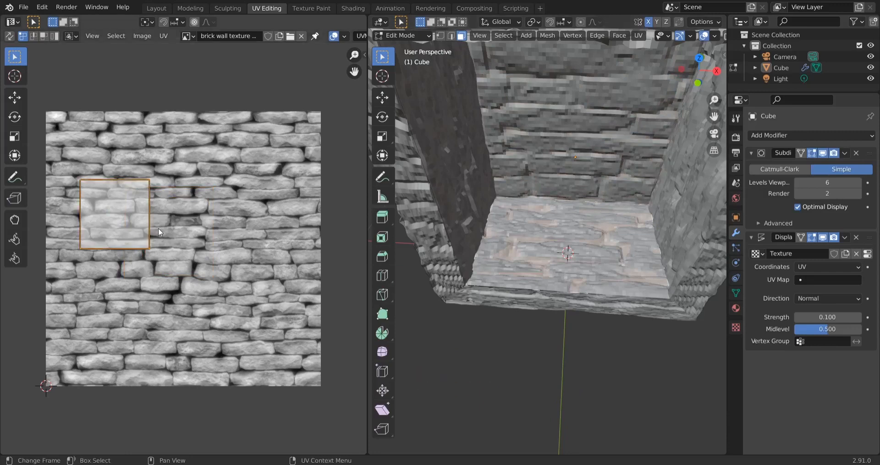
pyautogui.press('s')
pyautogui.press('x')
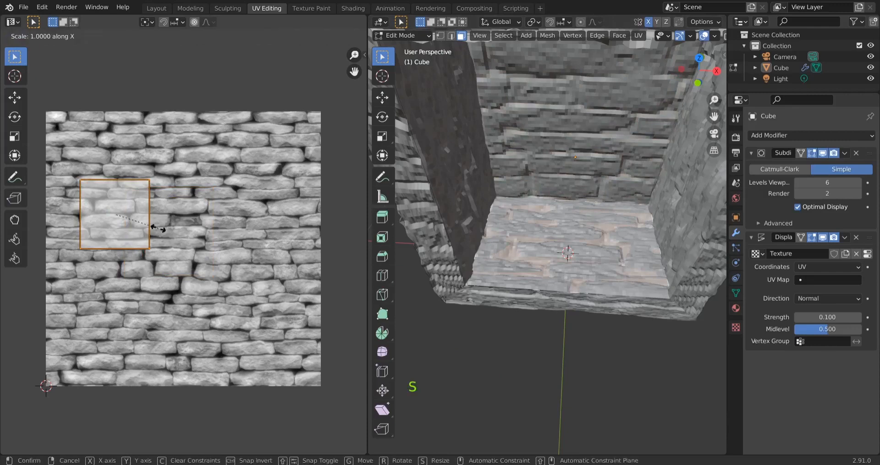
pyautogui.click(183, 229)
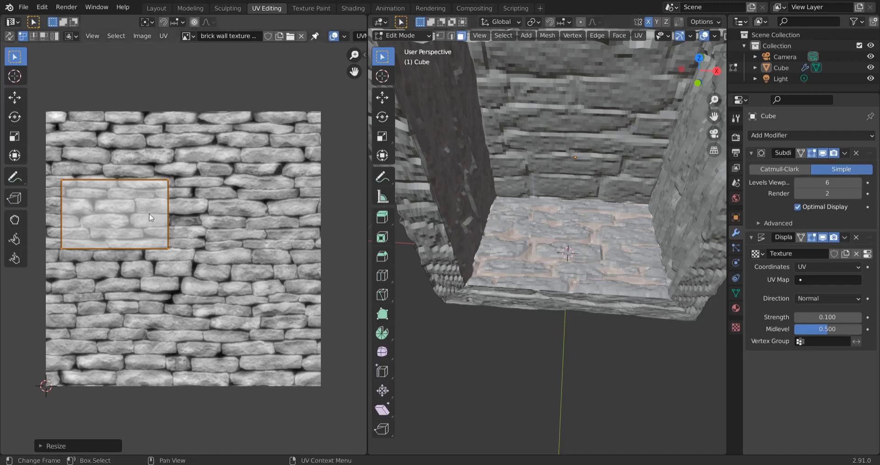
# Select the two inner side walls of the firebox and rotate their UVs by -90°.
pyautogui.moveTo(620, 304); pyautogui.dragTo(602, 236, button='middle')
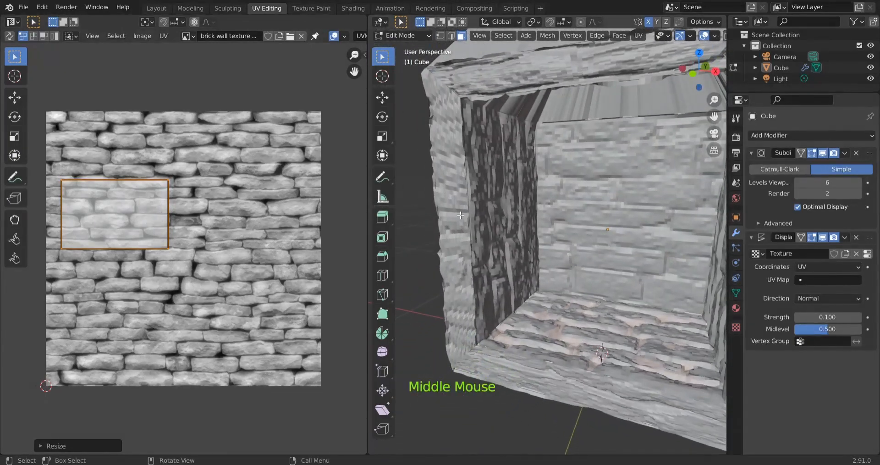
pyautogui.click(511, 229)
pyautogui.moveTo(574, 296); pyautogui.dragTo(602, 274, button='middle')
pyautogui.keyDown('shift'); pyautogui.click(602, 274); pyautogui.keyUp('shift')
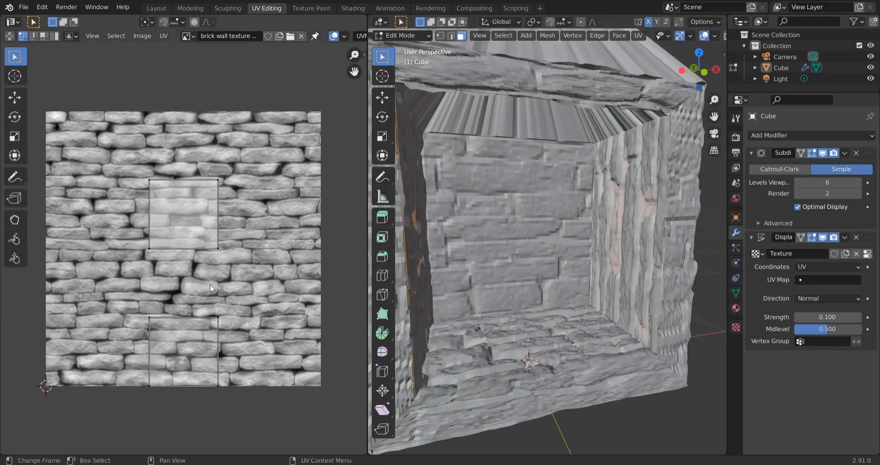
pyautogui.press('r')
pyautogui.press('a')
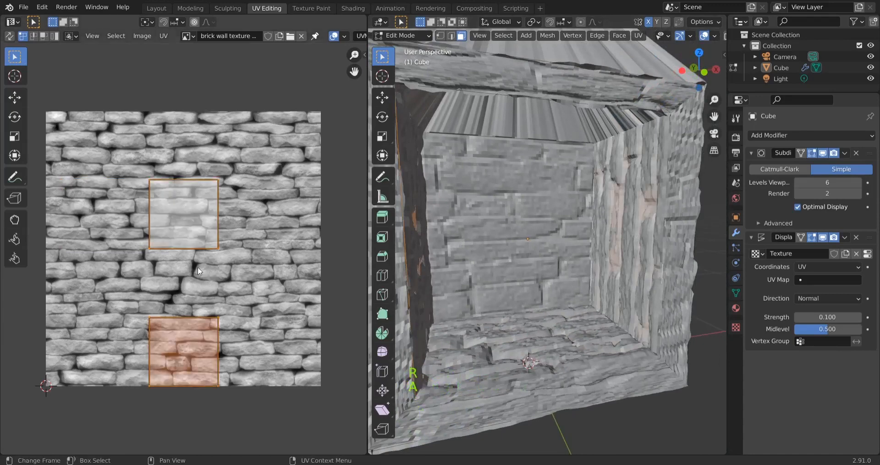
pyautogui.write('r')
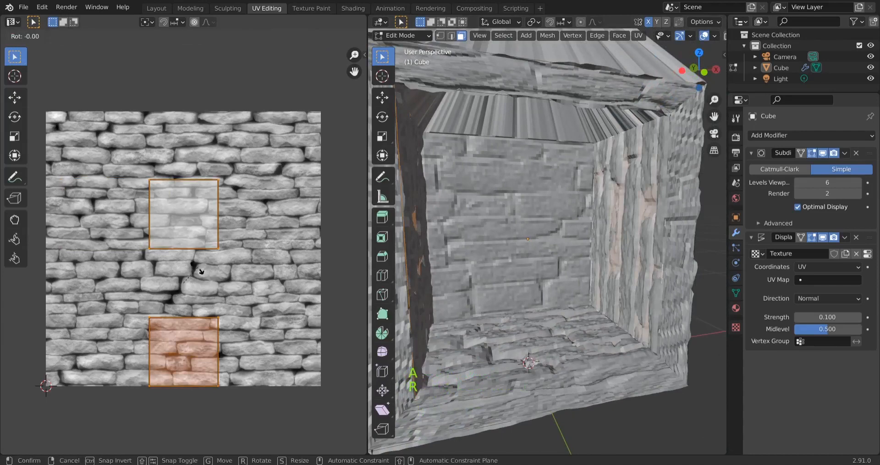
pyautogui.write('-90')
pyautogui.press('Return')
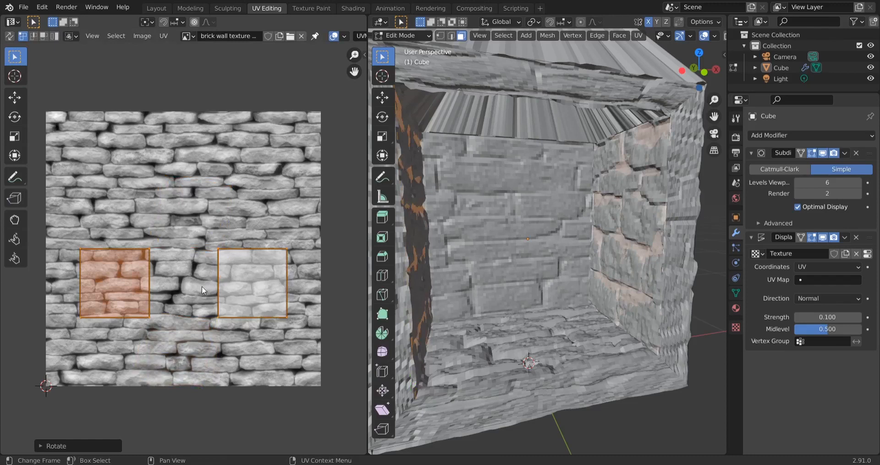
# Move the inner side walls' UVs up by about 0.2 to align with the brick rows and scale them along Y.
pyautogui.press('g')
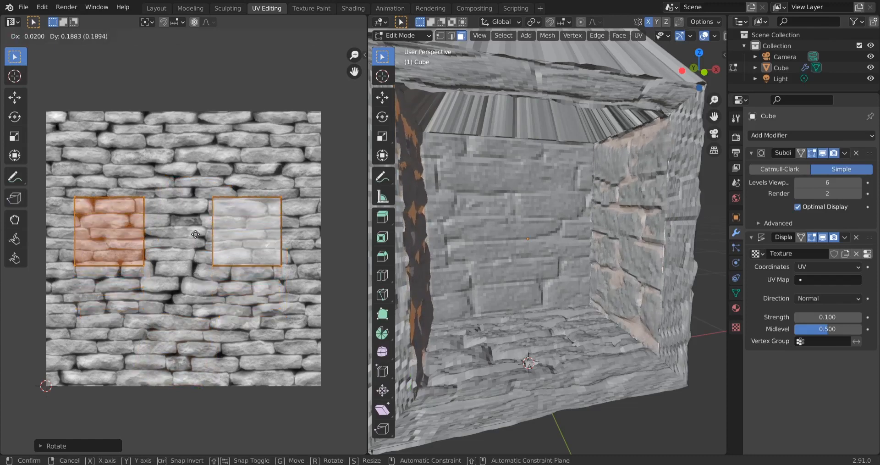
pyautogui.click(195, 232)
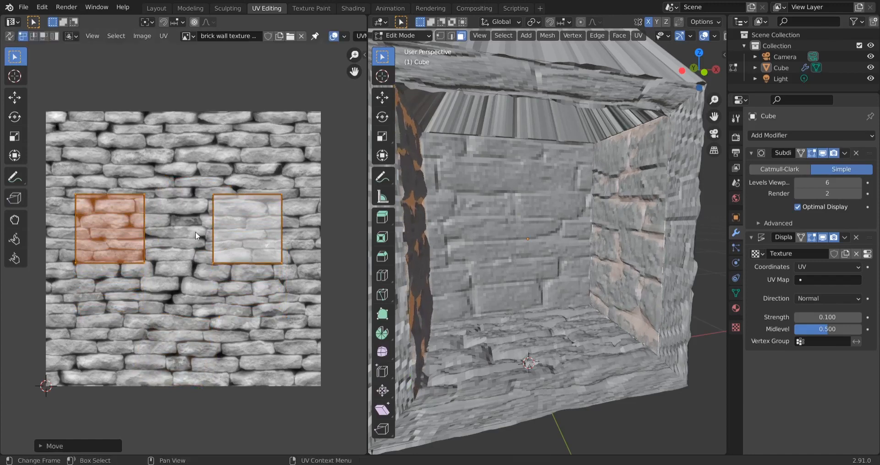
pyautogui.press('g')
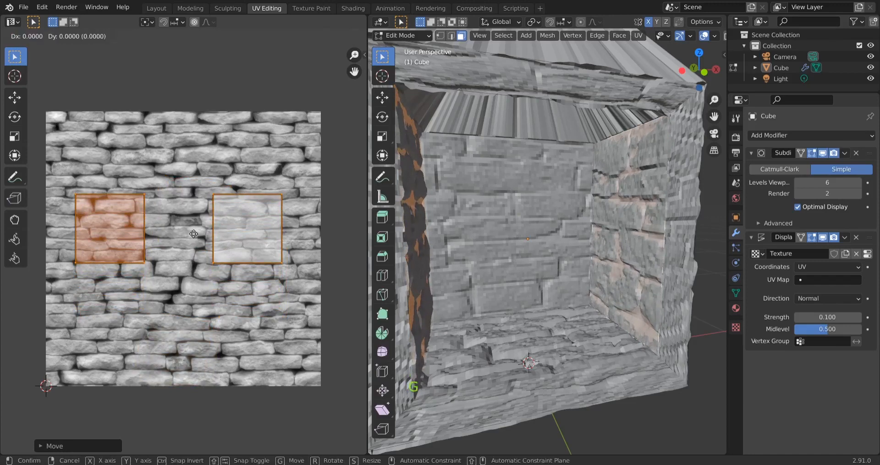
pyautogui.click(194, 234)
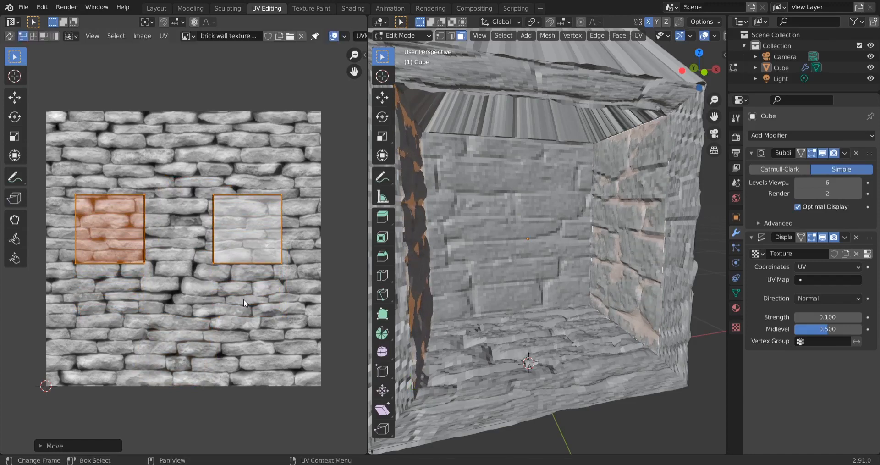
pyautogui.press('s')
pyautogui.press('y')
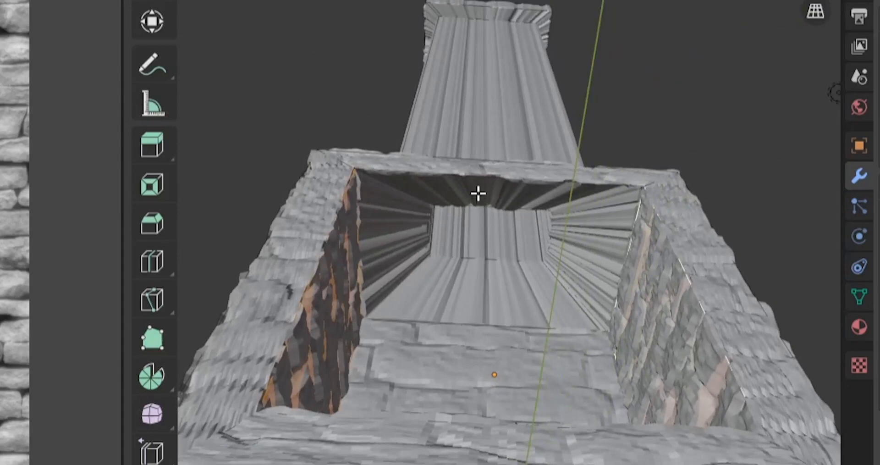
pyautogui.click(477, 200)
pyautogui.click(386, 265)
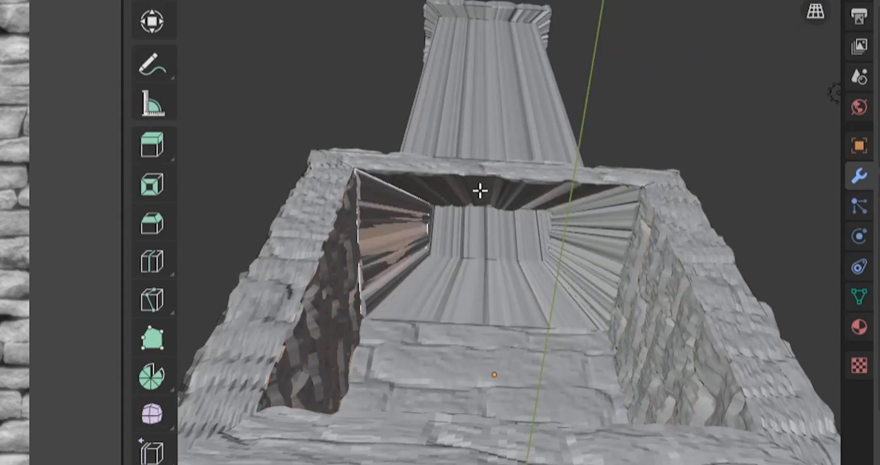
pyautogui.click(479, 191)
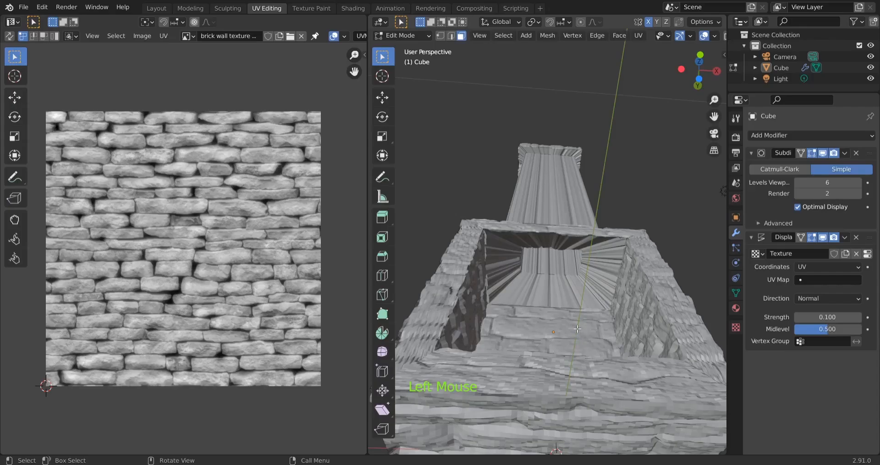
pyautogui.moveTo(577, 328); pyautogui.dragTo(517, 220, button='middle')
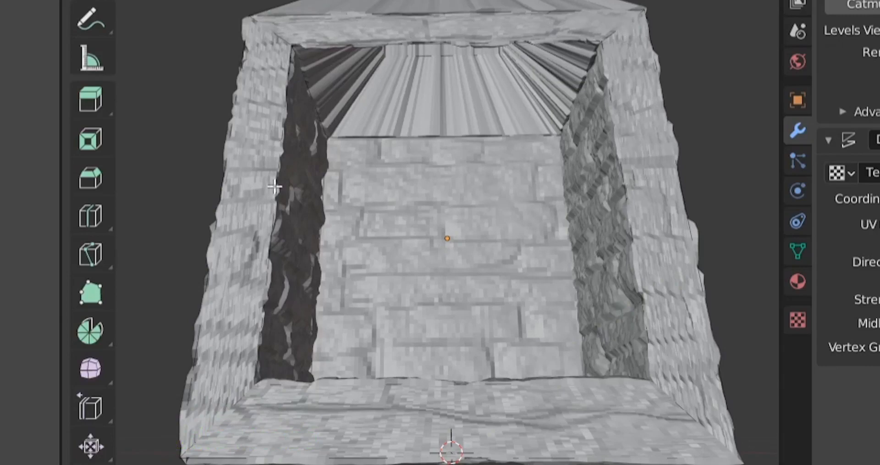
pyautogui.moveTo(419, 221); pyautogui.dragTo(414, 151, button='middle')
pyautogui.scroll(-1, 415, 152)
pyautogui.click(417, 146)
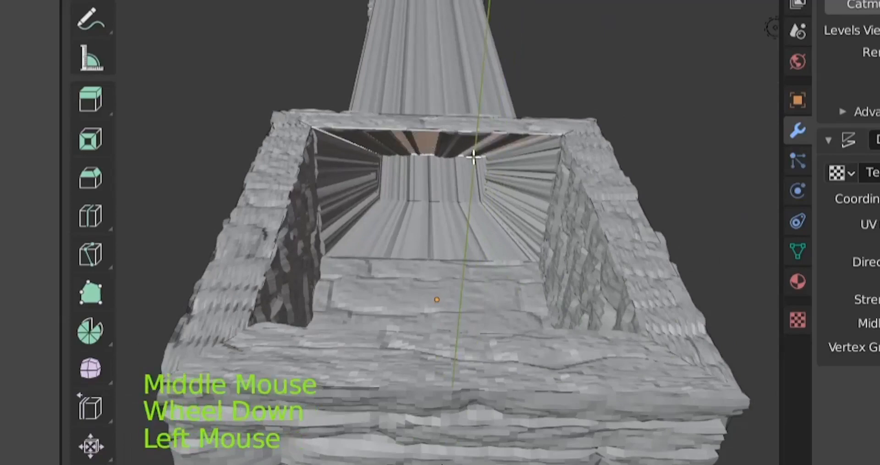
pyautogui.keyDown('shift'); pyautogui.click(543, 181); pyautogui.keyUp('shift')
pyautogui.keyDown('shift'); pyautogui.click(545, 180); pyautogui.keyUp('shift')
pyautogui.keyDown('shift'); pyautogui.click(342, 189); pyautogui.keyUp('shift')
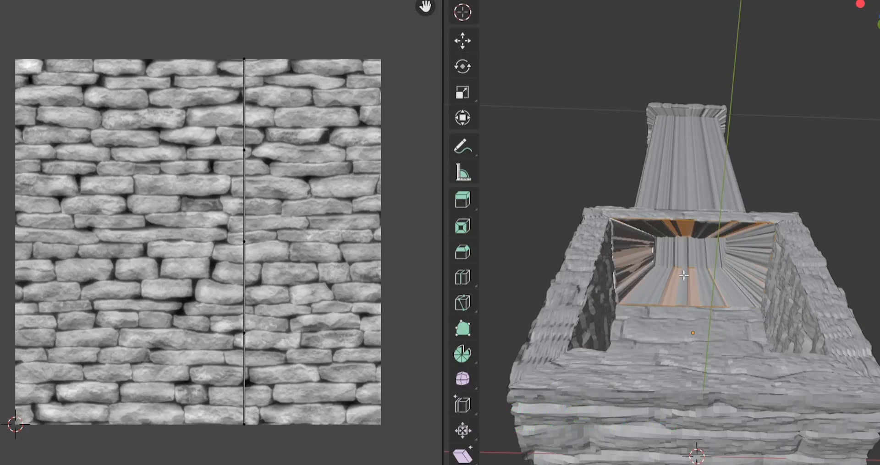
# Select the front and back inner sloping faces of the hood above the firebox and unwrap them.
pyautogui.moveTo(714, 342); pyautogui.dragTo(689, 273, button='middle')
pyautogui.click(685, 260)
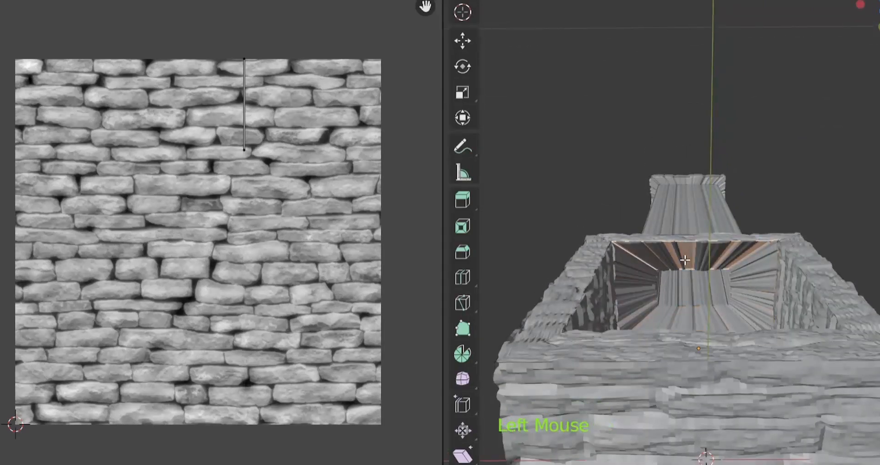
pyautogui.keyDown('shift'); pyautogui.click(681, 254); pyautogui.keyUp('shift')
pyautogui.rightClick(682, 254)
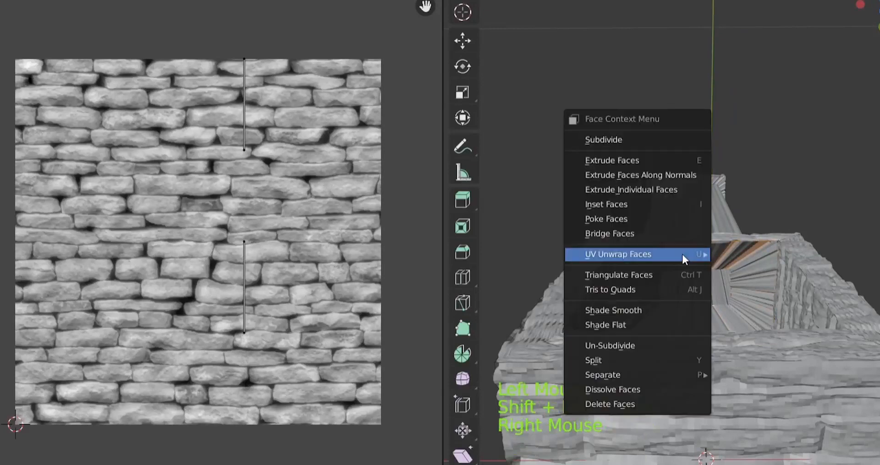
pyautogui.click(735, 255)
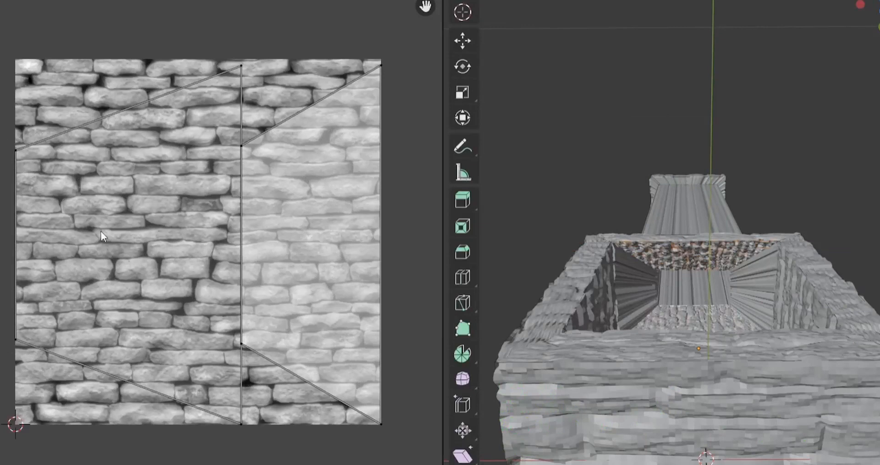
# Narrow the left UV island by moving its short outer edge inward by about 0.23, and select all UVs.
pyautogui.moveTo(5, 139); pyautogui.dragTo(34, 361)
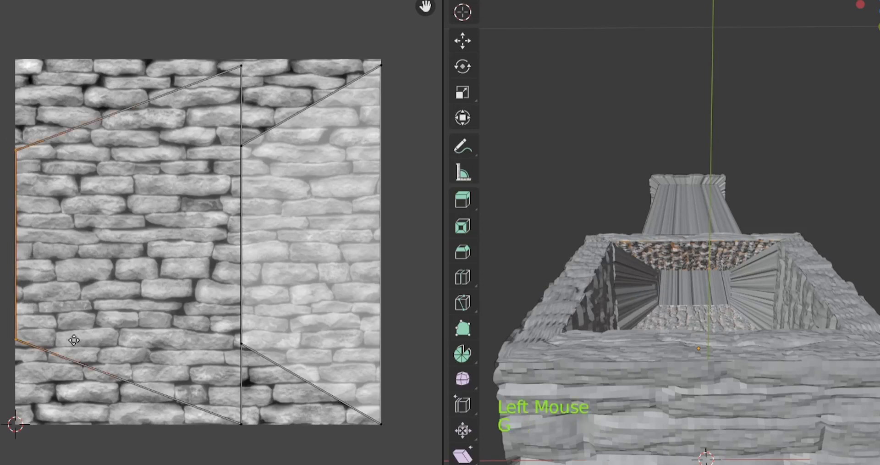
pyautogui.press('g')
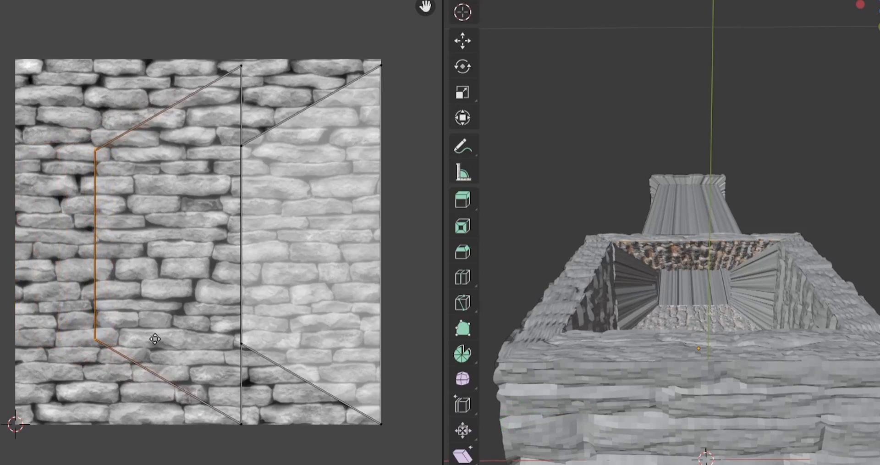
pyautogui.click(158, 344)
pyautogui.press('a')
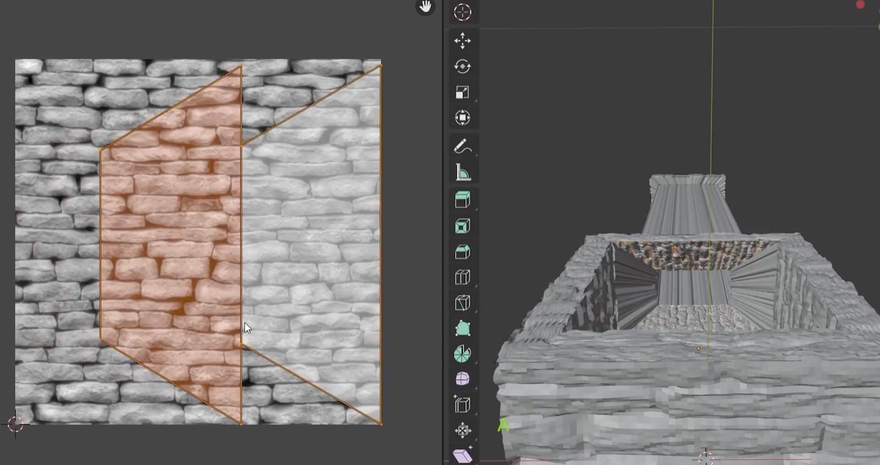
# Rotate the front and back inner hood faces' UVs by 90° and scale them down to about 0.42.
pyautogui.press('r')
pyautogui.write('90')
pyautogui.press('Return')
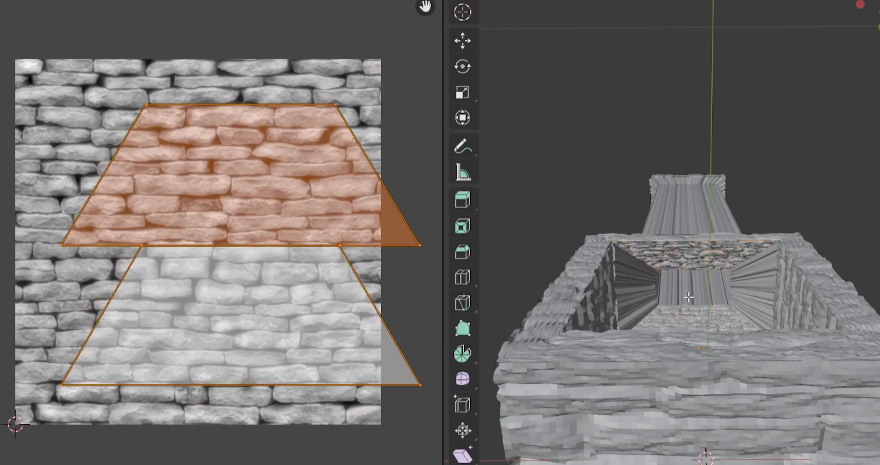
pyautogui.press('s')
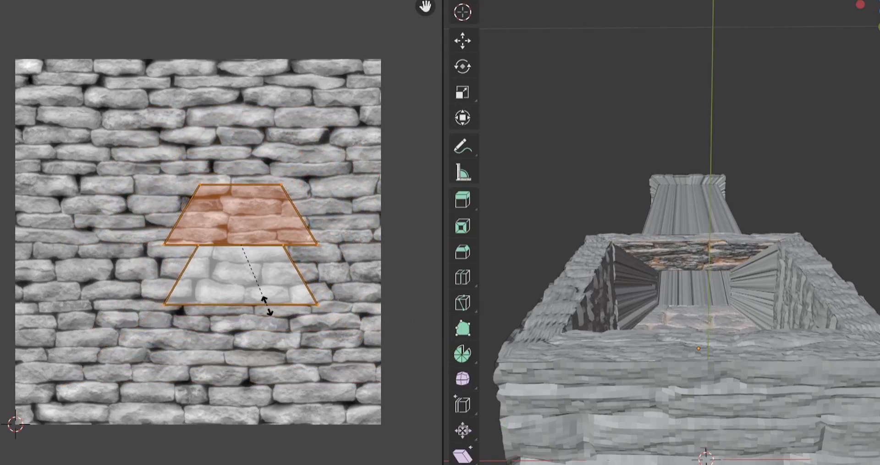
# Shift the front and back inner hood faces' UVs slightly to line them up with the brick rows.
pyautogui.moveTo(736, 384); pyautogui.dragTo(781, 349, button='middle')
pyautogui.scroll(2, 782, 350)
pyautogui.scroll(3, 782, 350)
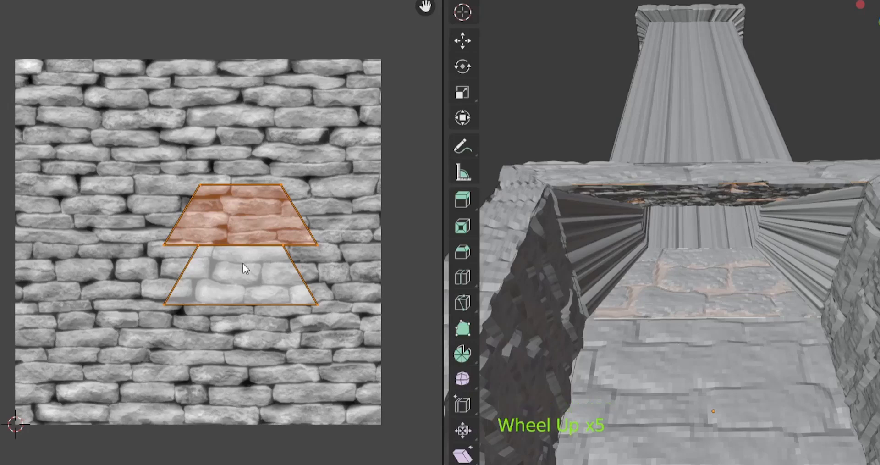
pyautogui.press('g')
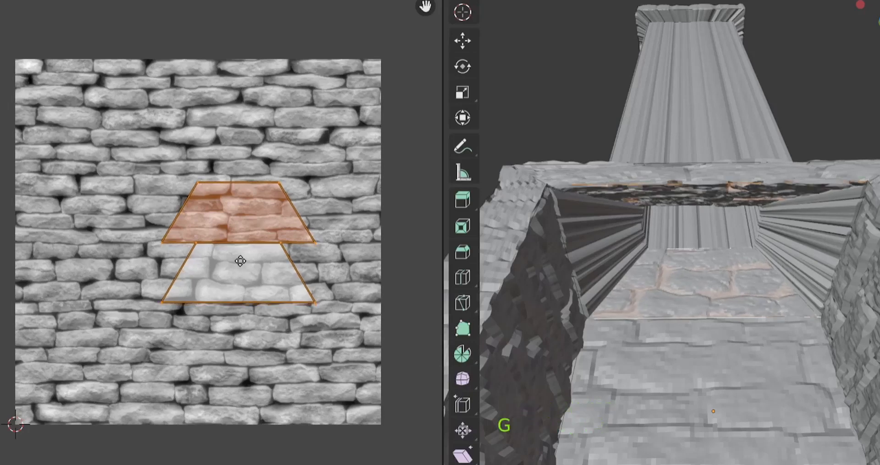
# Select the two inner side sloping faces of the hood and unwrap them.
pyautogui.click(608, 225)
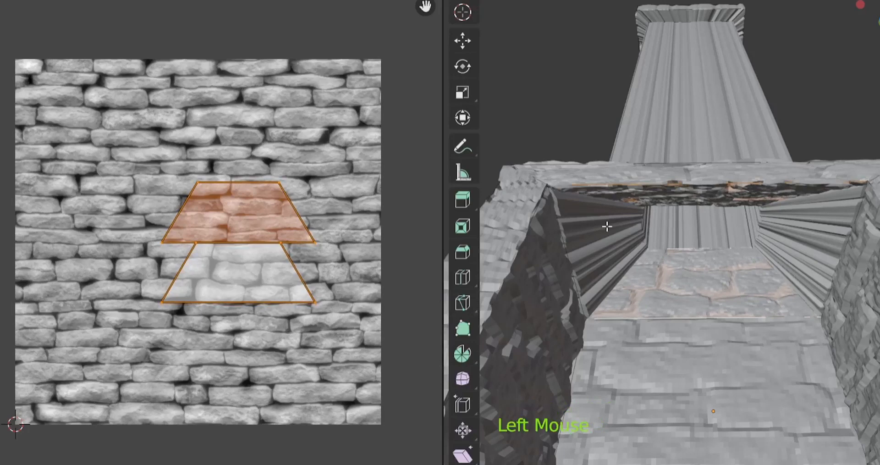
pyautogui.keyDown('shift'); pyautogui.click(820, 238); pyautogui.keyUp('shift')
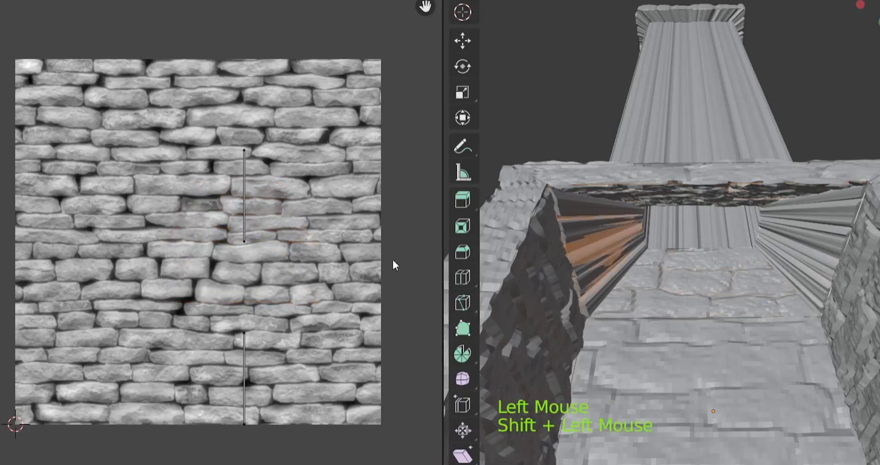
pyautogui.rightClick(804, 238)
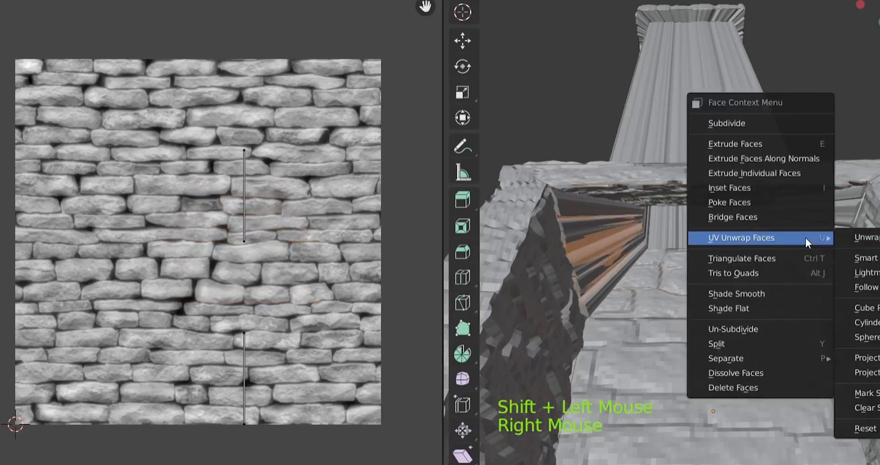
pyautogui.click(857, 237)
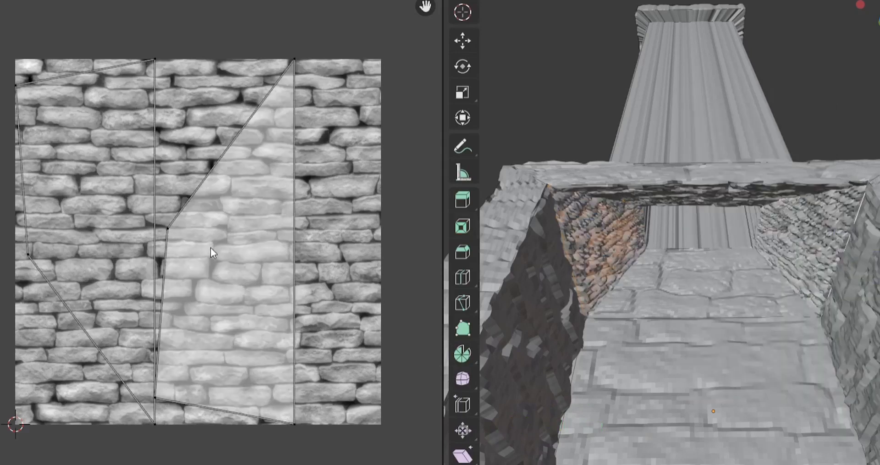
# Rotate the inner side hood faces' UVs by 90°, scale them to about 0.44, and narrow them along X to about 0.6.
pyautogui.press('a')
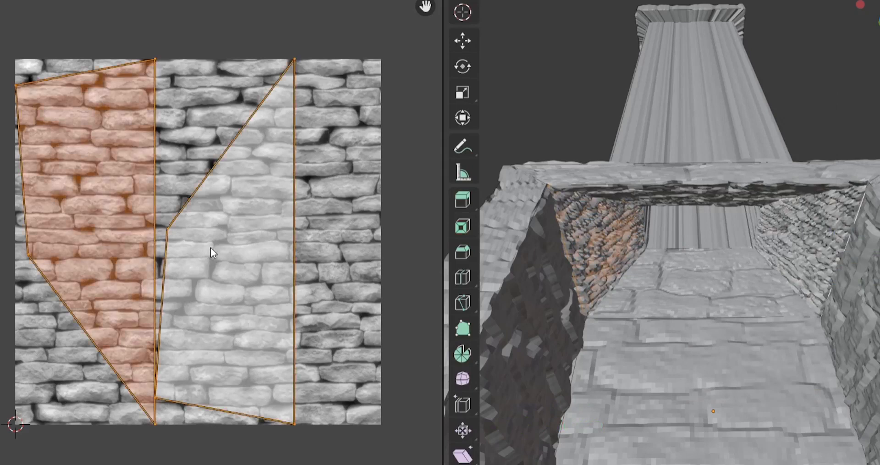
pyautogui.write('r90')
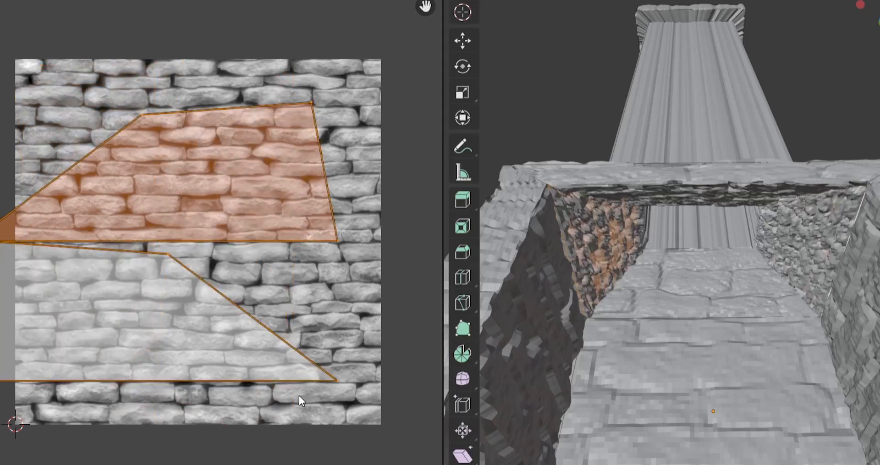
pyautogui.write('s')
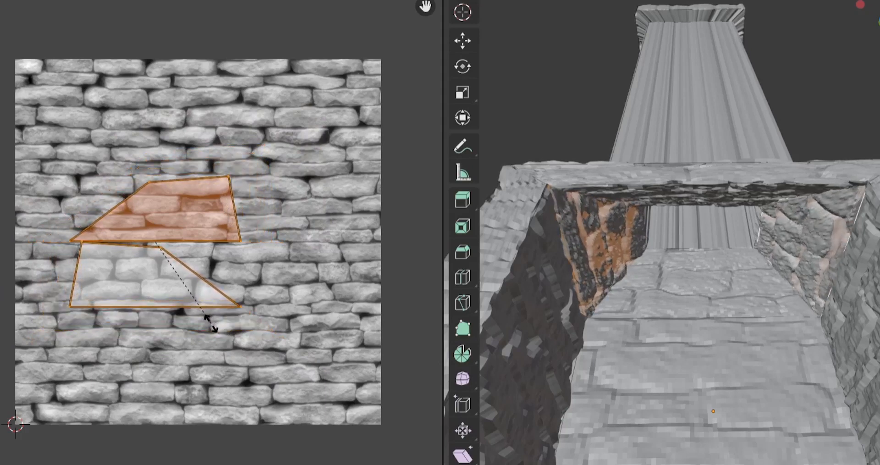
pyautogui.click(209, 319)
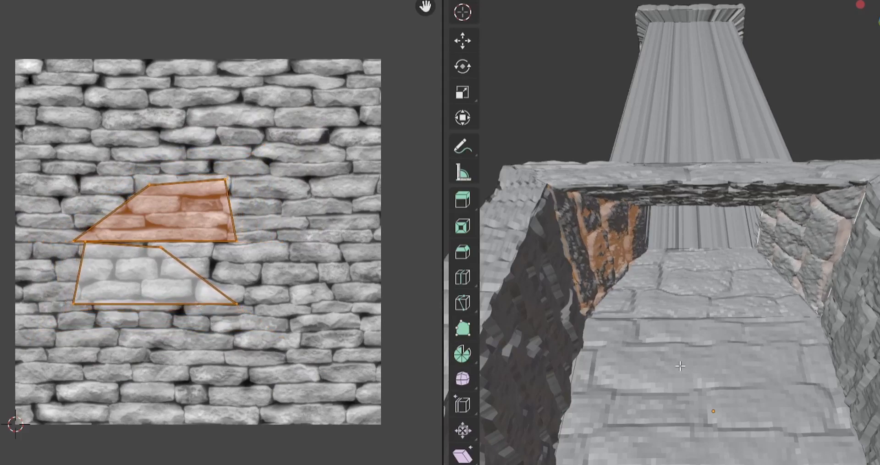
pyautogui.moveTo(680, 365); pyautogui.dragTo(793, 344, button='middle')
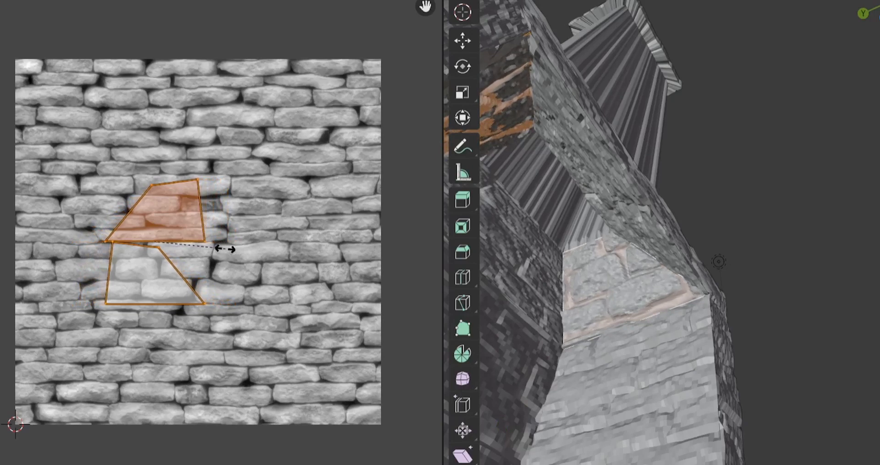
pyautogui.click(225, 248)
# Examine the inner hood's brick relief in Object Mode and return to Edit Mode.
pyautogui.click(477, 0)
pyautogui.click(476, 0)
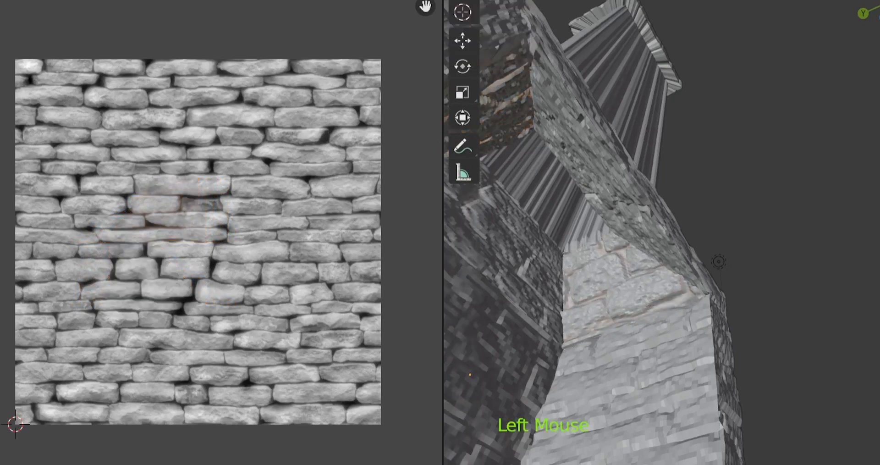
pyautogui.click(477, 0)
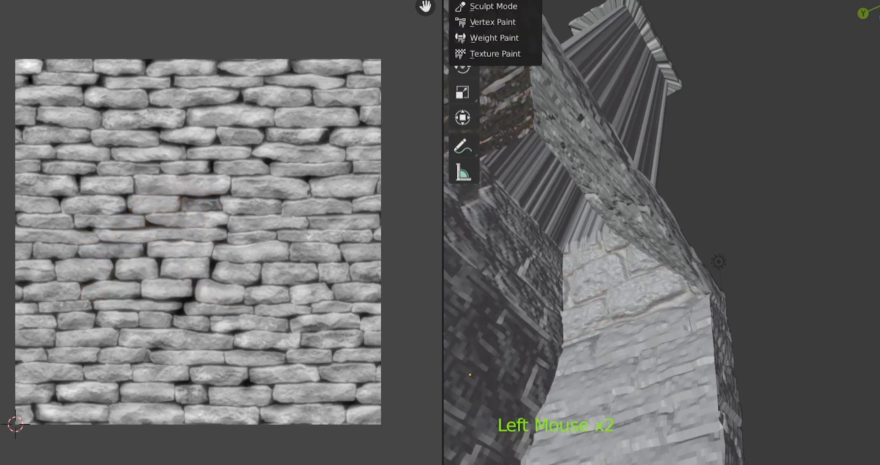
pyautogui.click(486, 0)
# Select the front and back outer sloping faces of the hood and unwrap them.
pyautogui.moveTo(790, 241); pyautogui.dragTo(747, 349, button='middle')
pyautogui.scroll(-1, 681, 318)
pyautogui.scroll(-6, 681, 317)
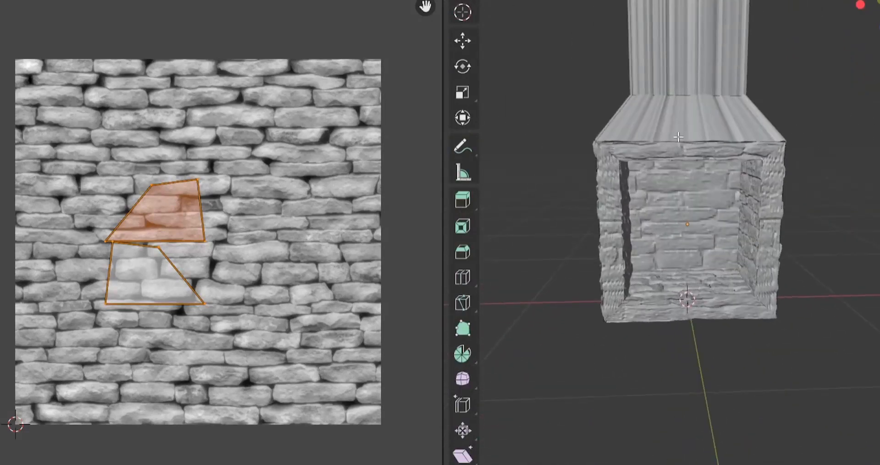
pyautogui.click(692, 123)
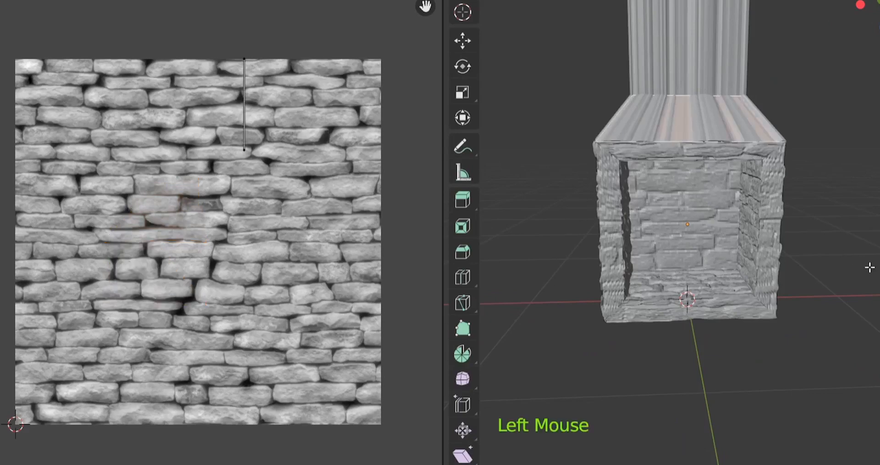
pyautogui.moveTo(869, 268); pyautogui.dragTo(594, 212, button='middle')
pyautogui.keyDown('shift'); pyautogui.click(669, 93); pyautogui.keyUp('shift')
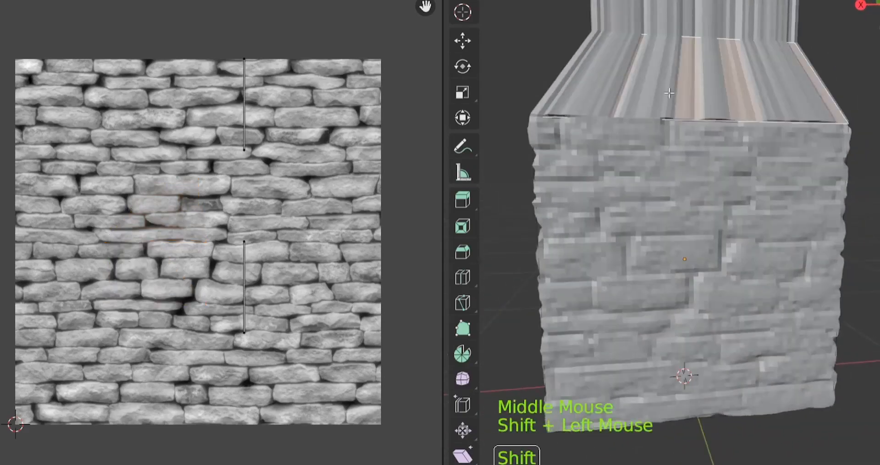
pyautogui.moveTo(669, 93)
pyautogui.mouseDown(button='middle')
pyautogui.moveTo(660, 133)
pyautogui.moveTo(670, 102)
pyautogui.mouseUp(button='middle')
pyautogui.rightClick(670, 101)
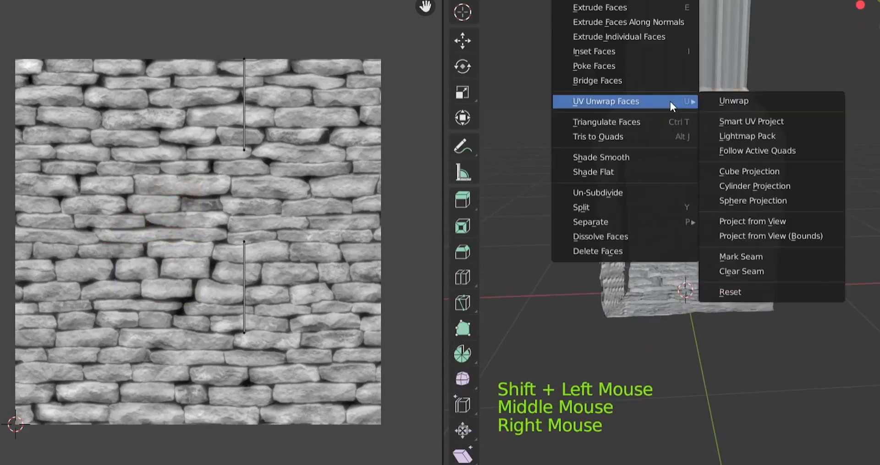
pyautogui.click(732, 100)
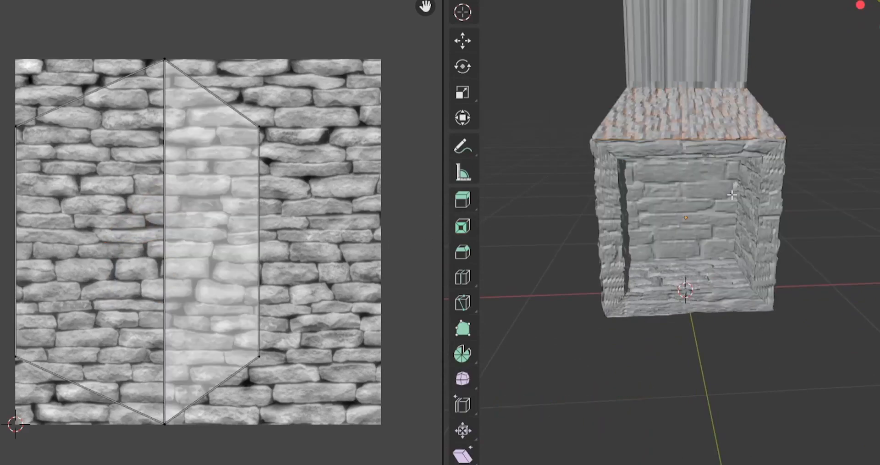
# Narrow the left UV island of the outer hood faces by moving its short outer edge inward by about 0.09.
pyautogui.moveTo(731, 195)
pyautogui.mouseDown(button='middle')
pyautogui.moveTo(630, 232)
pyautogui.moveTo(508, 232)
pyautogui.moveTo(589, 212)
pyautogui.moveTo(807, 222)
pyautogui.moveTo(800, 220)
pyautogui.mouseUp(button='middle')
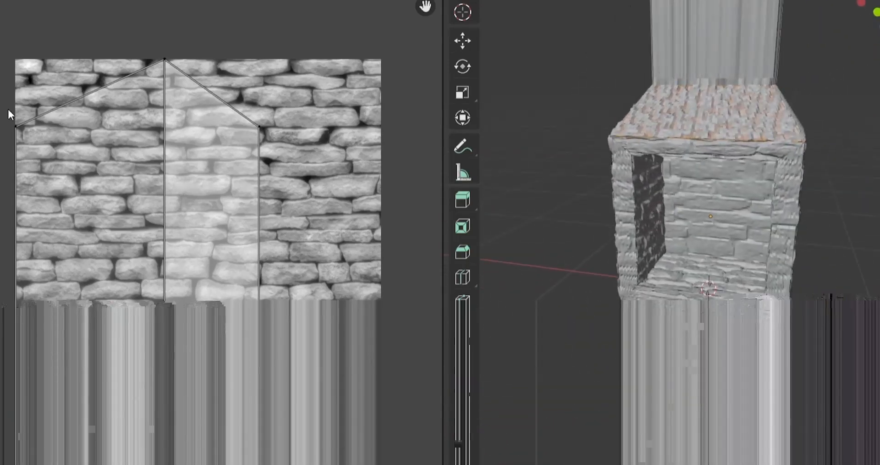
pyautogui.moveTo(8, 107); pyautogui.dragTo(36, 373)
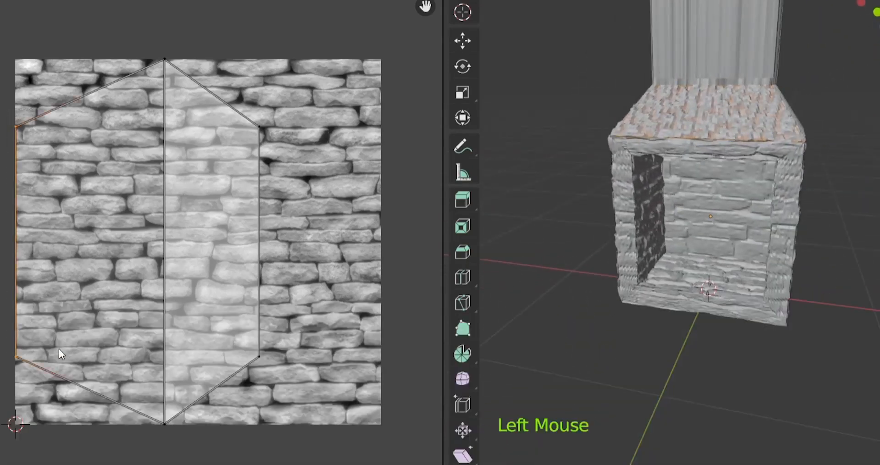
pyautogui.press('g')
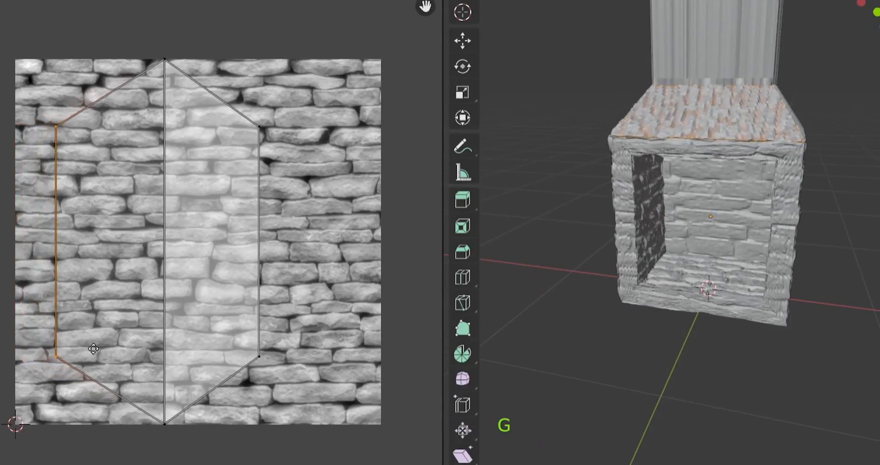
pyautogui.click(91, 348)
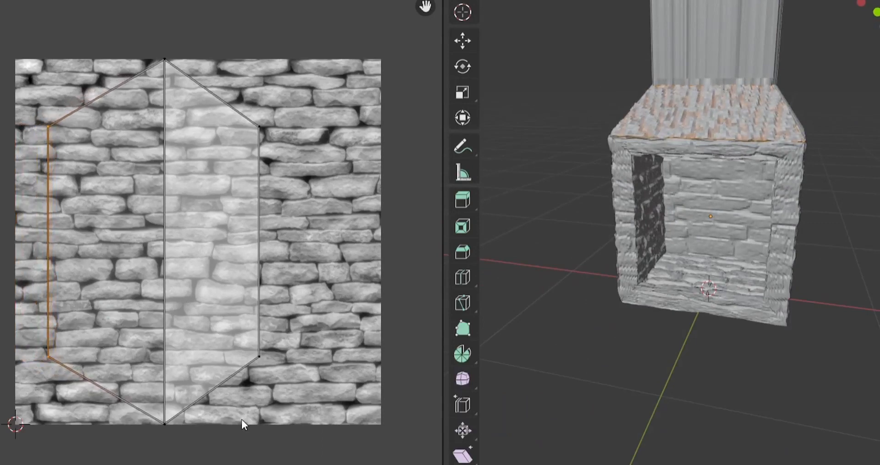
# Rotate all UVs of the front and back outer hood faces by 90° and scale them to about 0.62.
pyautogui.press('a')
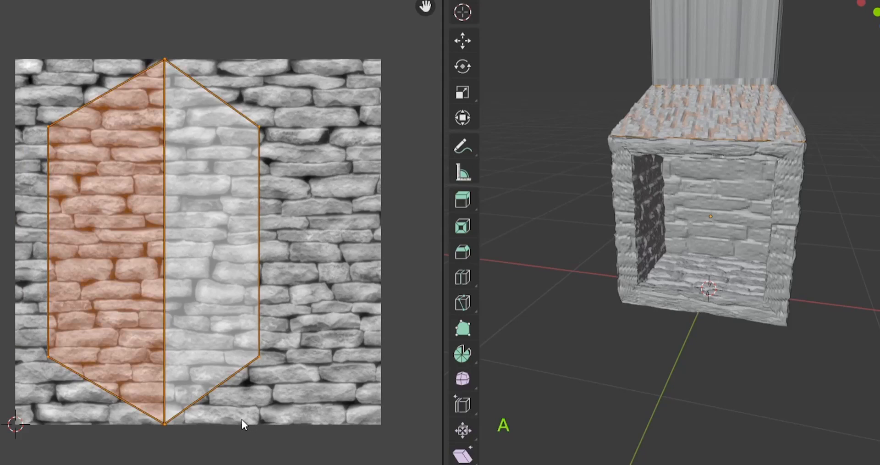
pyautogui.write('r90')
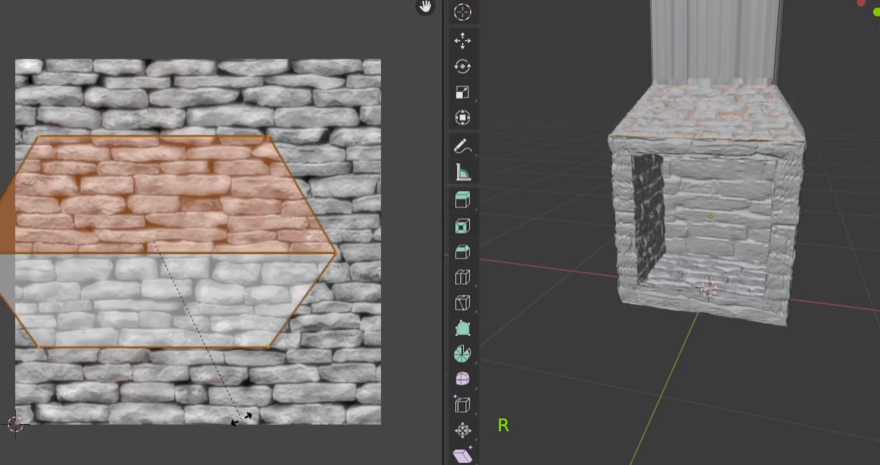
pyautogui.press('Return')
pyautogui.press('s')
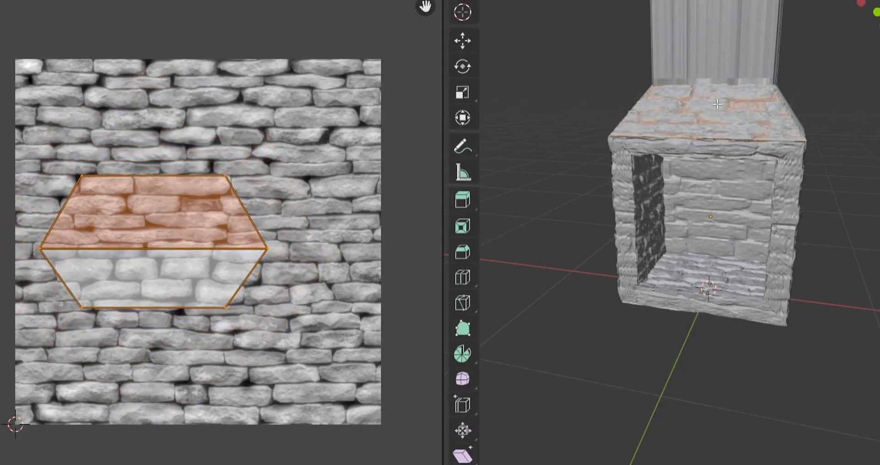
# Move the front and back outer hood faces' UVs slightly up and right to fit whole brick rows.
pyautogui.moveTo(821, 249); pyautogui.dragTo(550, 245, button='middle')
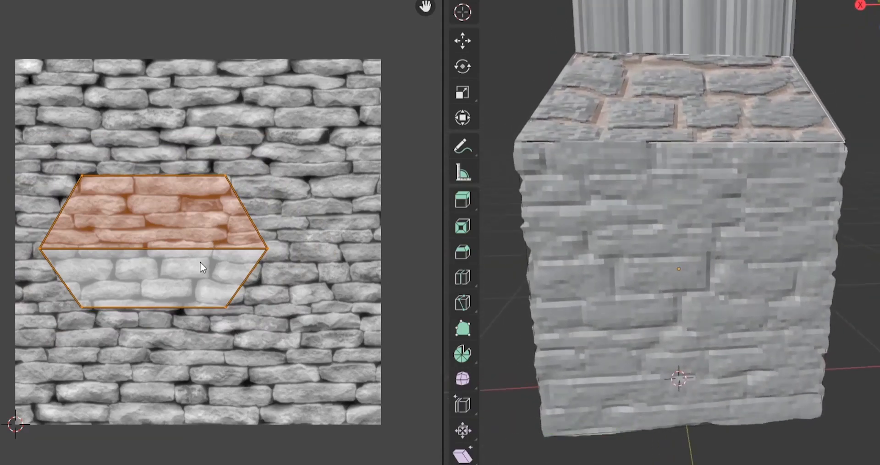
pyautogui.press('g')
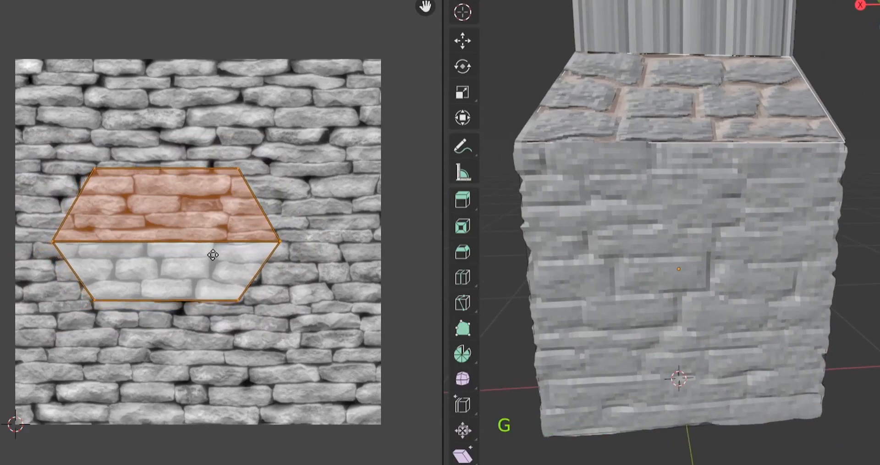
pyautogui.click(213, 255)
# Select the two outer side sloping faces of the hood and unwrap them.
pyautogui.moveTo(527, 246); pyautogui.dragTo(696, 257, button='middle')
pyautogui.click(797, 154)
pyautogui.moveTo(625, 267); pyautogui.dragTo(446, 267, button='middle')
pyautogui.keyDown('shift'); pyautogui.click(572, 151); pyautogui.keyUp('shift')
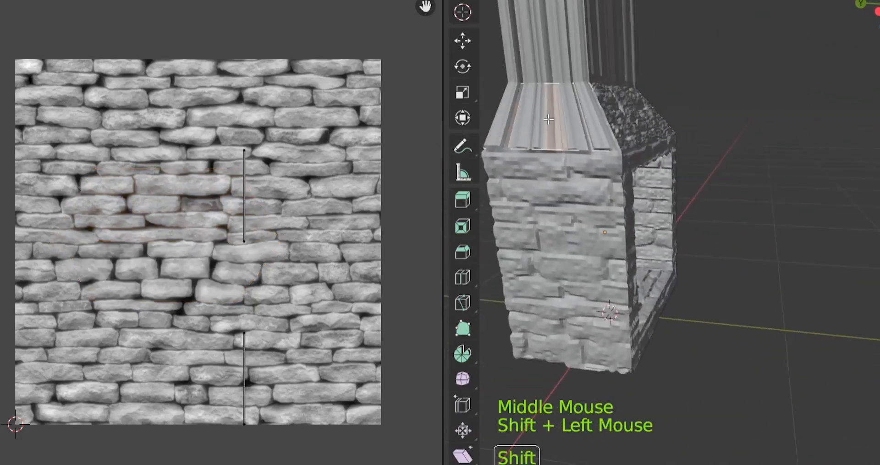
pyautogui.rightClick(575, 118)
pyautogui.moveTo(575, 117)
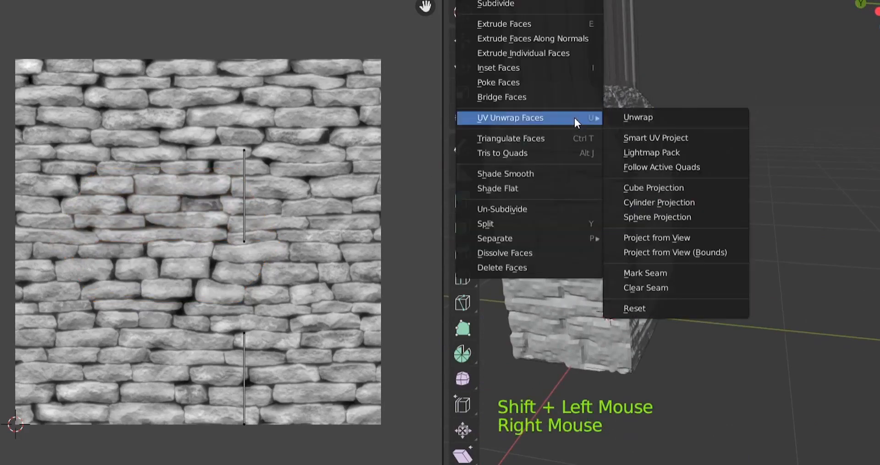
pyautogui.click(654, 119)
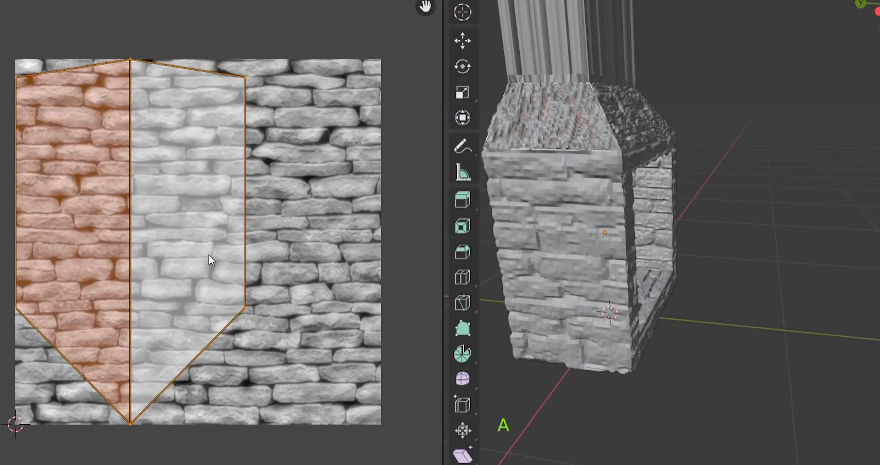
# Rotate the two outer side hood faces' UVs by 90°, scale them to about 0.54, and move them slightly up and right.
pyautogui.write('r90')
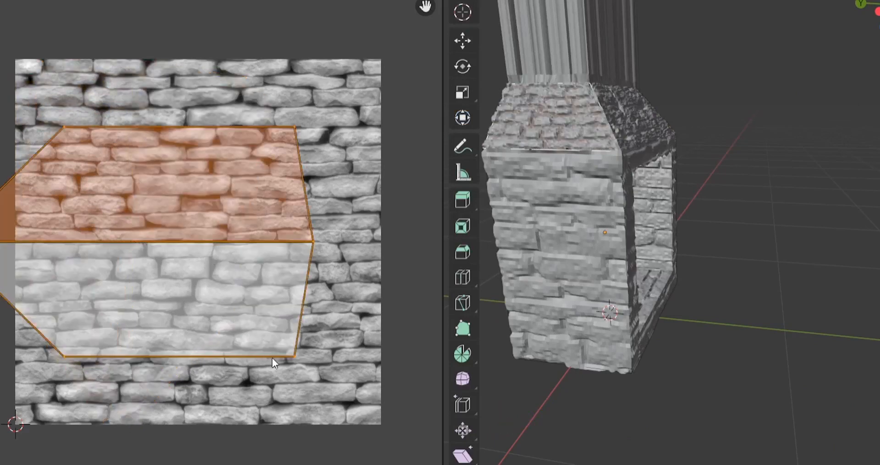
pyautogui.write('s')
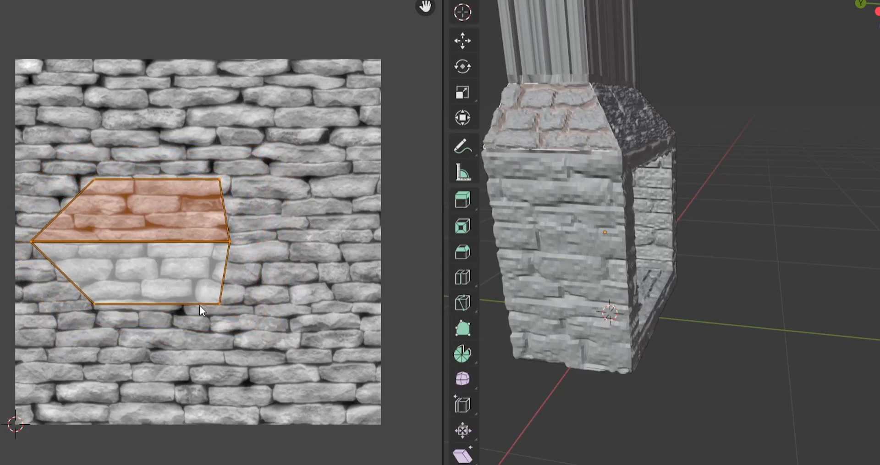
pyautogui.press('g')
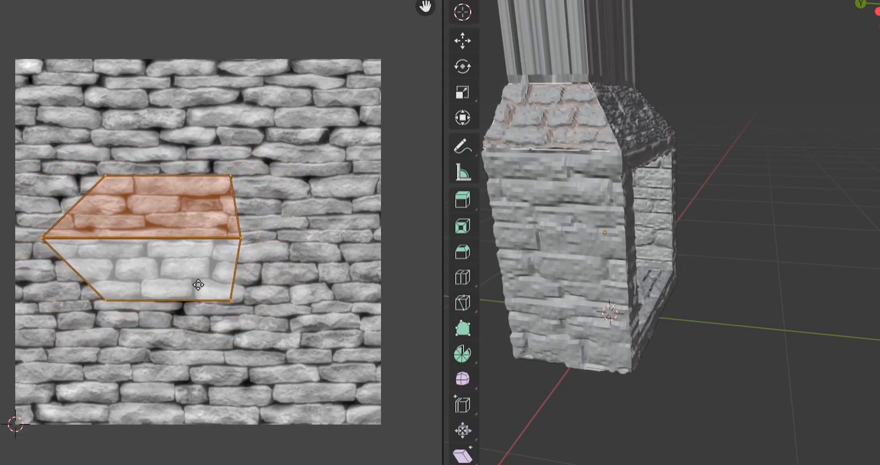
pyautogui.click(198, 284)
# Shift the shared middle UV edge of the side hood faces slightly down and right, and nudge the upper edge onto the brick gap.
pyautogui.click(99, 237)
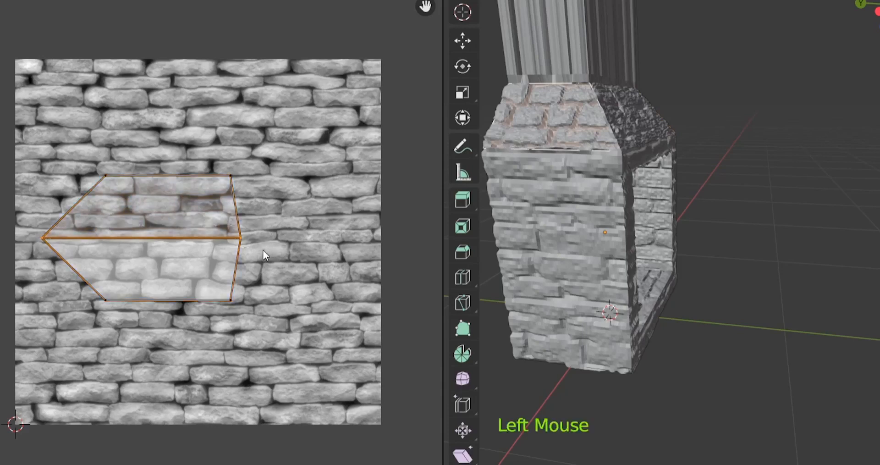
pyautogui.press('g')
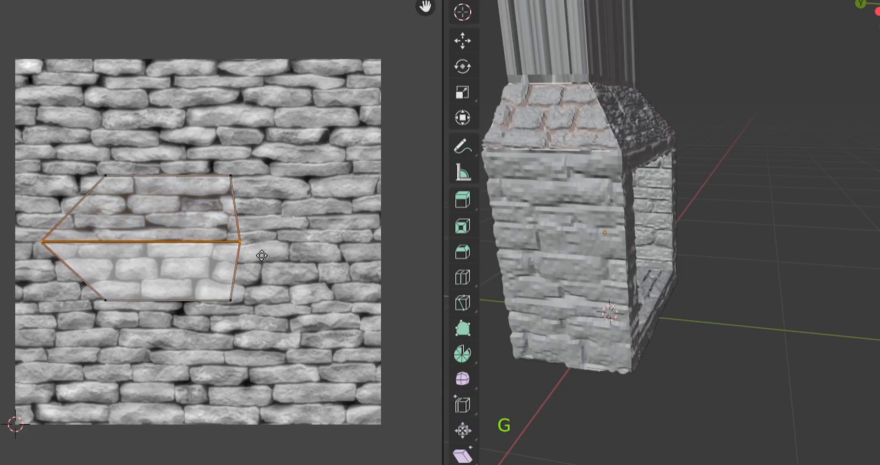
pyautogui.click(265, 259)
pyautogui.click(185, 186)
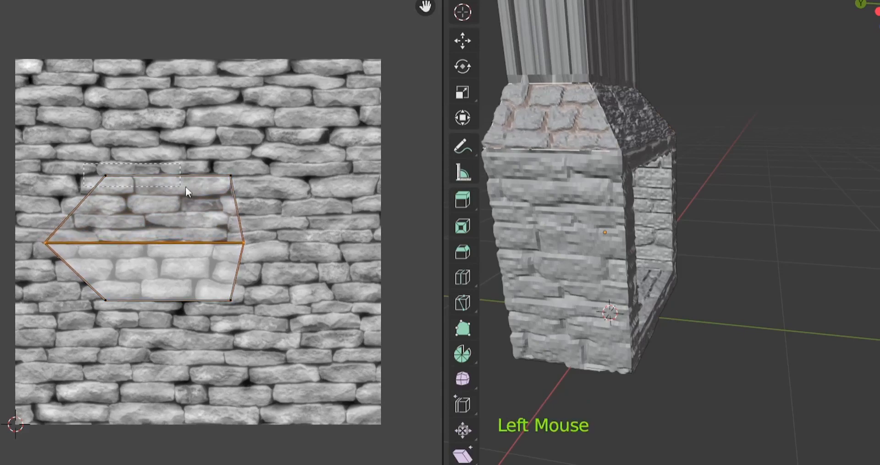
pyautogui.press('g')
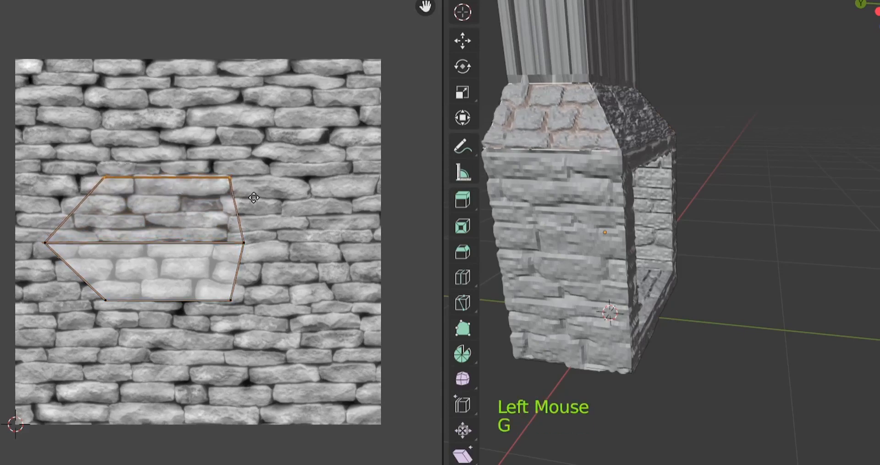
# Nudge the lower UV edge of the side hood faces, and lower its right corner slightly to follow the brick gap.
pyautogui.click(180, 321)
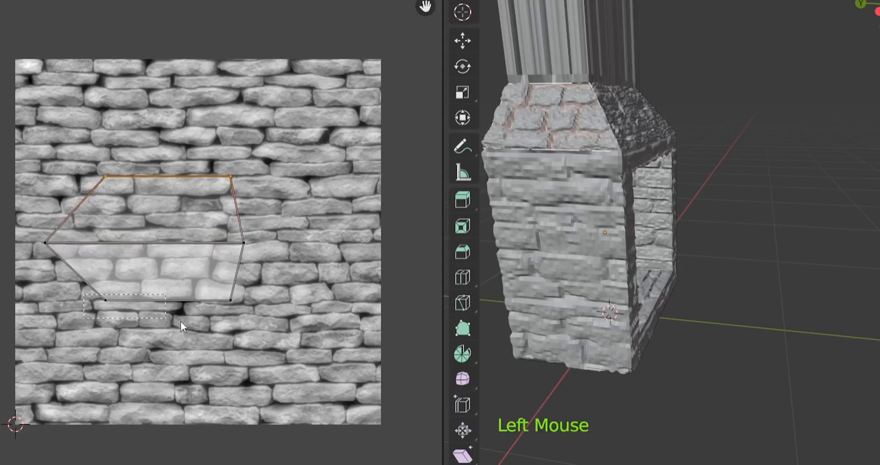
pyautogui.press('g')
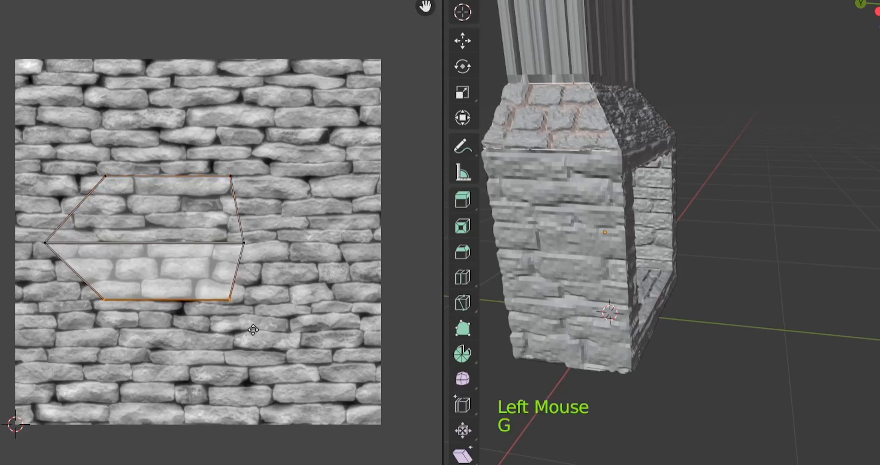
pyautogui.click(223, 289)
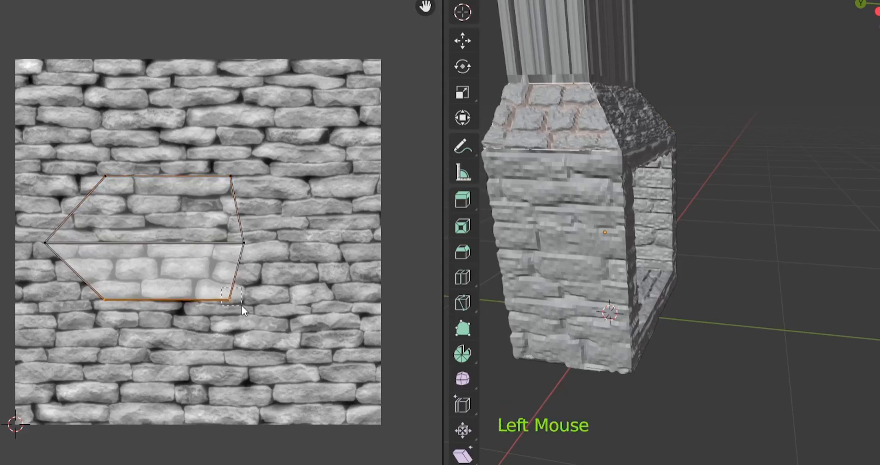
pyautogui.press('g')
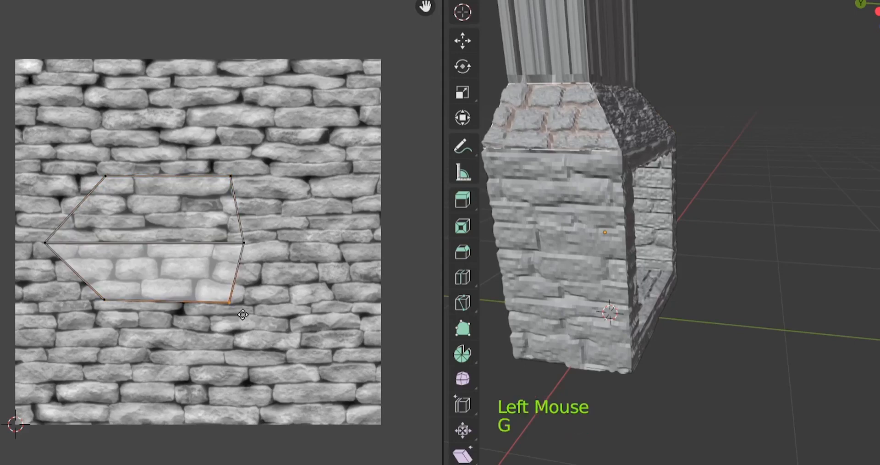
pyautogui.click(242, 315)
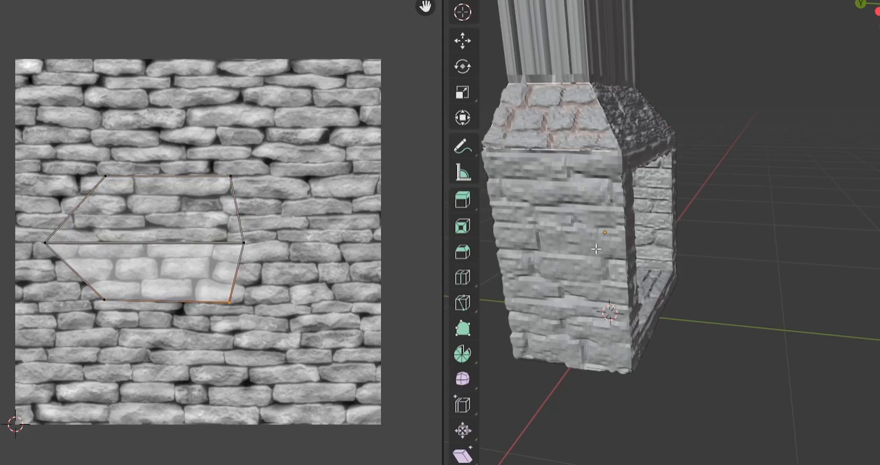
# Select all UVs of the side hood faces and scale them horizontally to about 0.73.
pyautogui.moveTo(773, 269); pyautogui.dragTo(787, 288, button='middle')
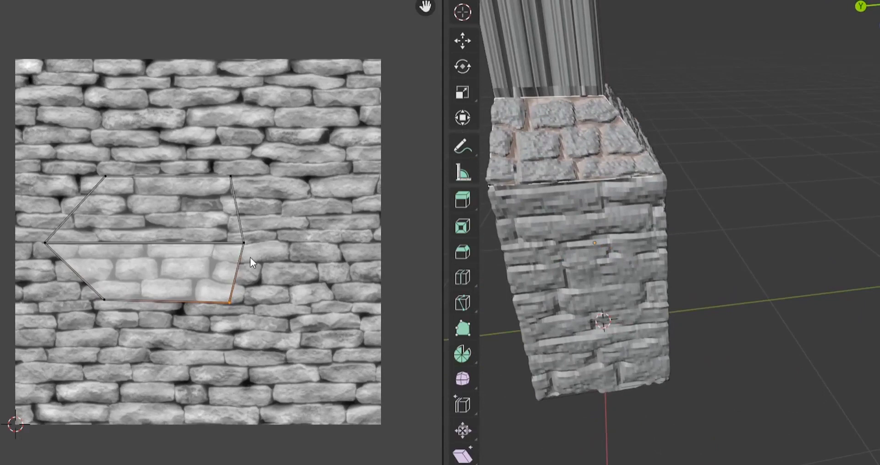
pyautogui.press('a')
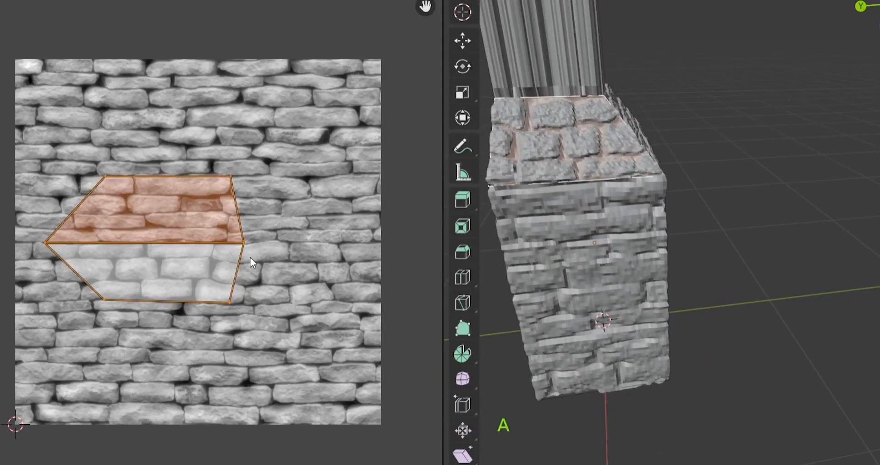
pyautogui.press('s')
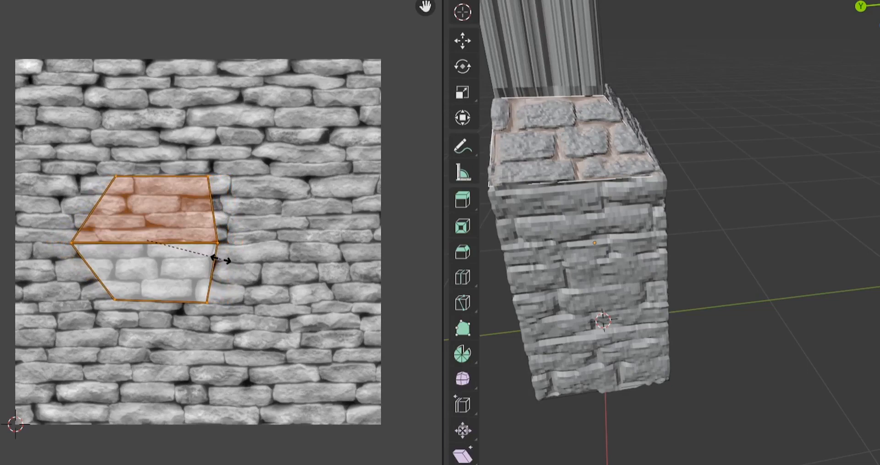
# Try to unwrap the four side faces of the chimney shaft without a seam.
pyautogui.moveTo(732, 244); pyautogui.dragTo(551, 198, button='middle')
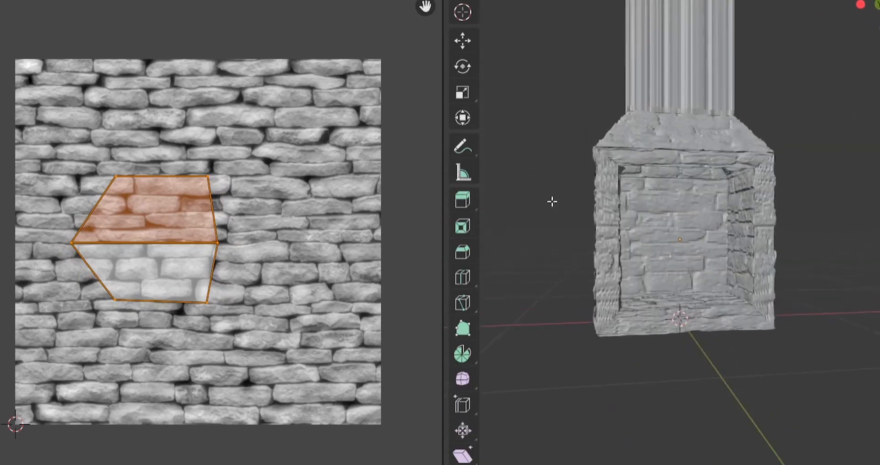
pyautogui.scroll(-3, 717, 147)
pyautogui.keyDown('shift'); pyautogui.moveTo(716, 152); pyautogui.dragTo(652, 228, button='middle'); pyautogui.keyUp('shift')
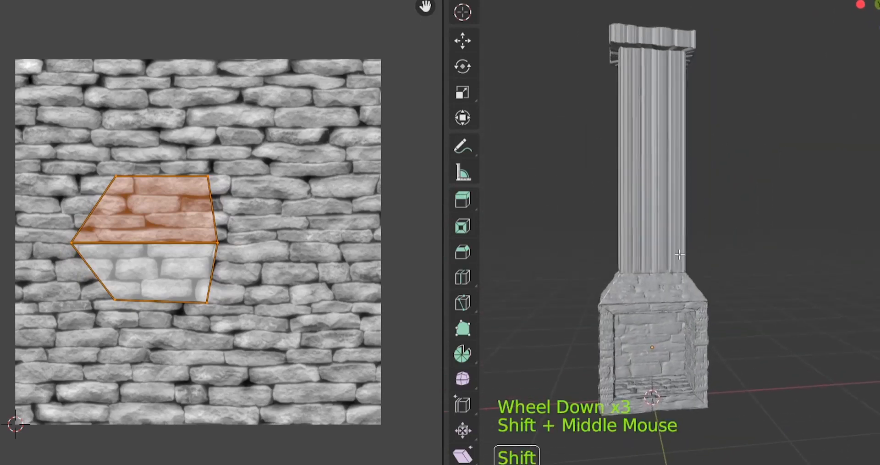
pyautogui.moveTo(752, 252); pyautogui.dragTo(743, 192, button='middle')
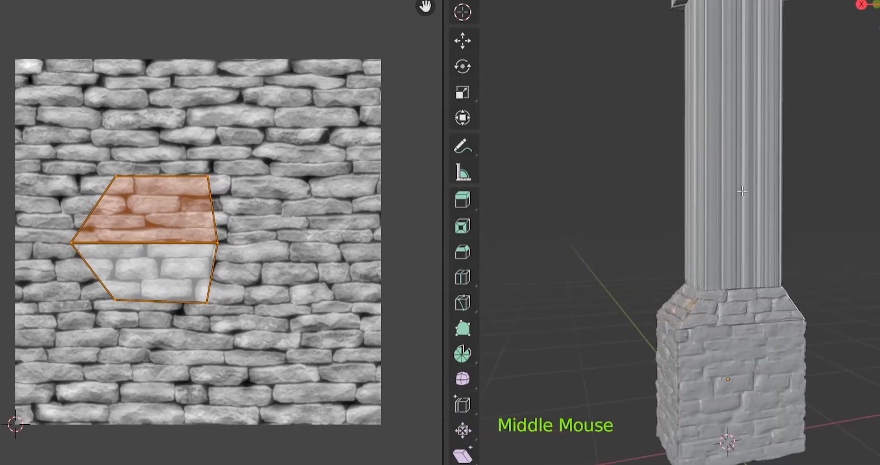
pyautogui.click(754, 169)
pyautogui.moveTo(644, 257); pyautogui.dragTo(825, 245, button='middle')
pyautogui.keyDown('shift'); pyautogui.click(758, 195); pyautogui.keyUp('shift')
pyautogui.keyDown('shift'); pyautogui.click(643, 195); pyautogui.keyUp('shift')
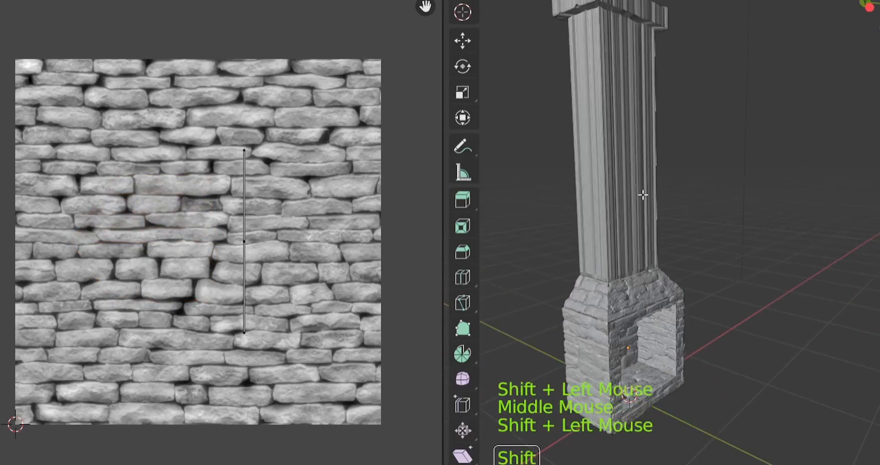
pyautogui.keyDown('shift'); pyautogui.click(592, 188); pyautogui.keyUp('shift')
pyautogui.moveTo(544, 242); pyautogui.dragTo(765, 185, button='middle')
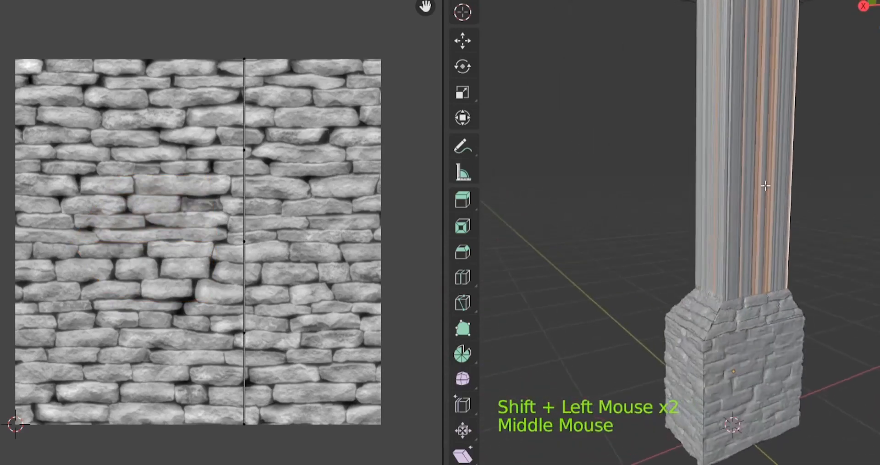
pyautogui.rightClick(765, 185)
pyautogui.click(818, 189)
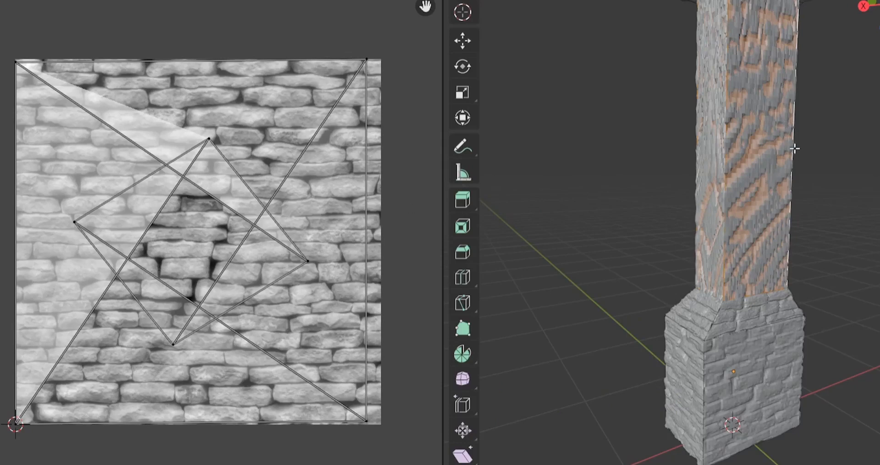
# Undo the chimney shaft unwrap and the selection of its side faces.
pyautogui.press('ctrl')
pyautogui.hotkey('ctrl', 'z')
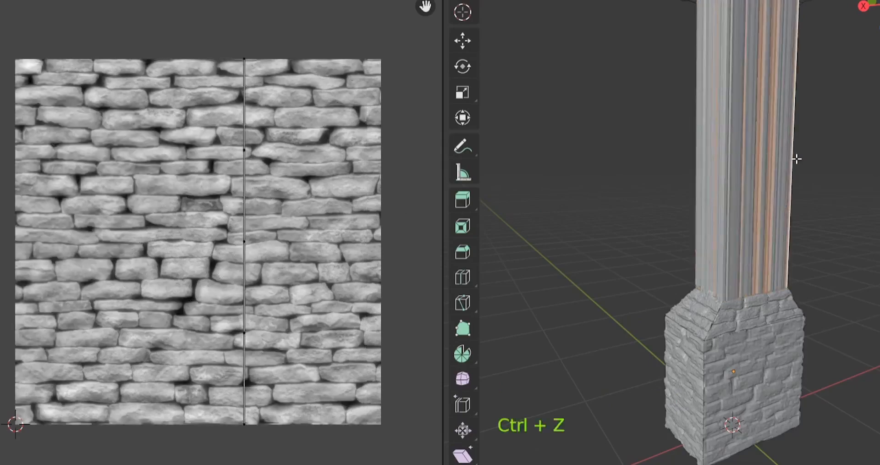
pyautogui.moveTo(831, 185); pyautogui.dragTo(751, 193, button='middle')
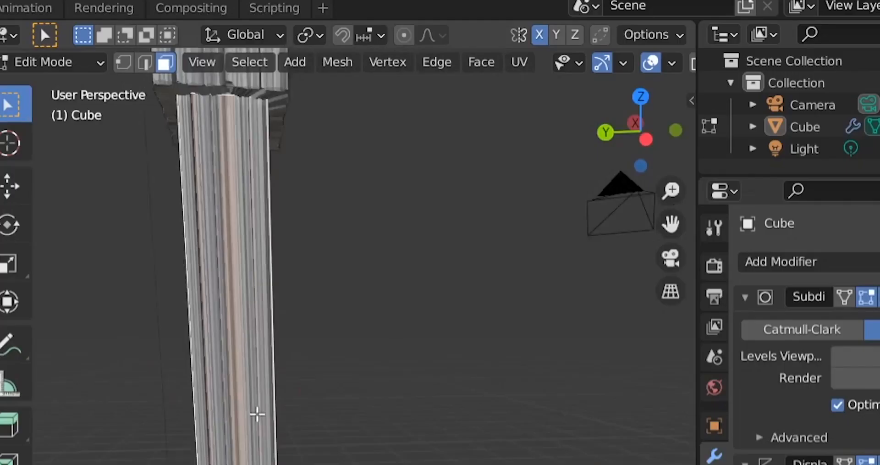
pyautogui.hotkey('ctrl', 'z')
pyautogui.hotkey('ctrl', 'z')
pyautogui.hotkey('ctrl', 'shift', 'z')
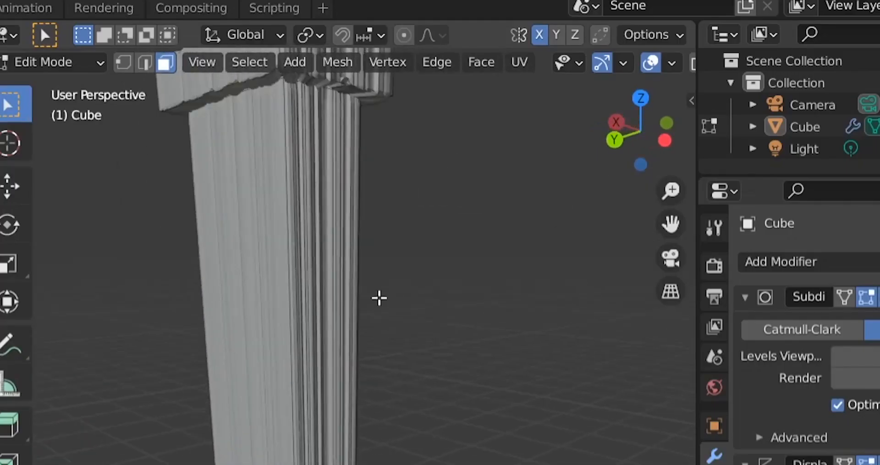
# Switch to edge selection and mark one vertical corner edge of the chimney shaft as a seam.
pyautogui.click(137, 67)
pyautogui.click(291, 268)
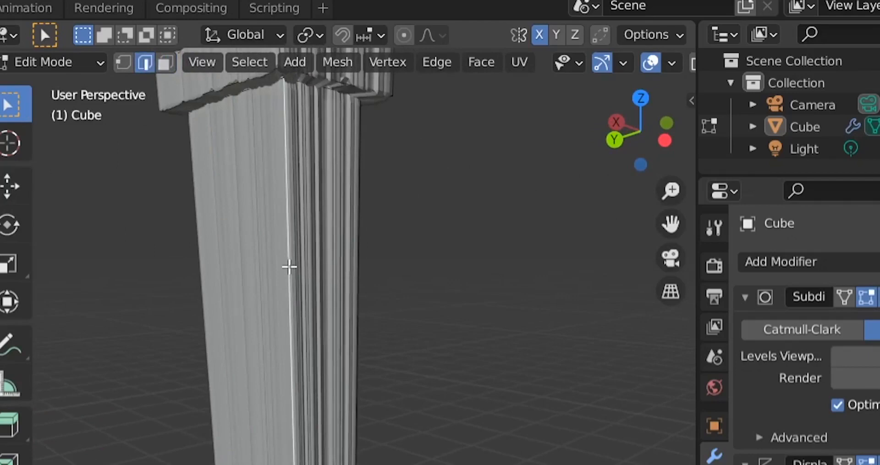
pyautogui.moveTo(432, 352); pyautogui.dragTo(444, 371, button='middle')
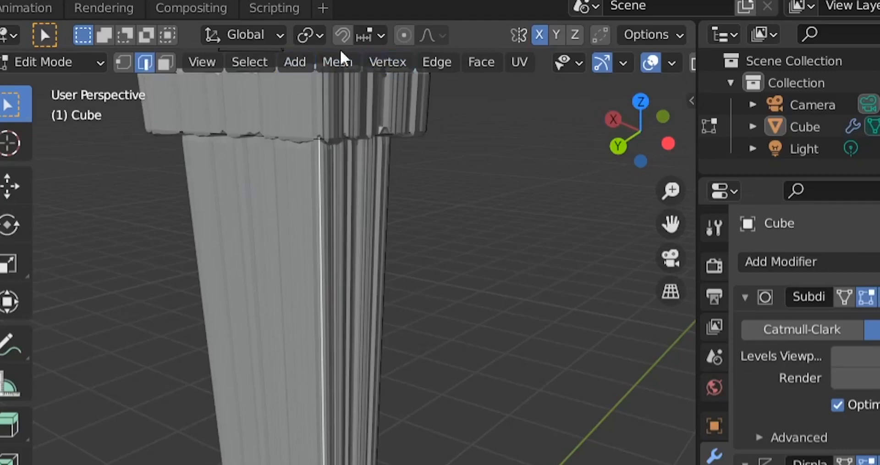
pyautogui.click(435, 62)
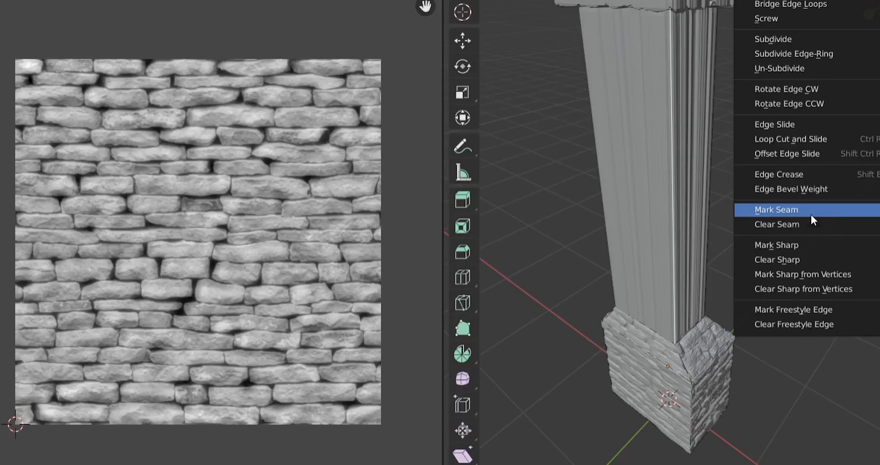
pyautogui.click(532, 241)
# Switch to face selection, select all four side faces of the chimney shaft, and unwrap them.
pyautogui.moveTo(745, 180); pyautogui.dragTo(781, 40, button='middle')
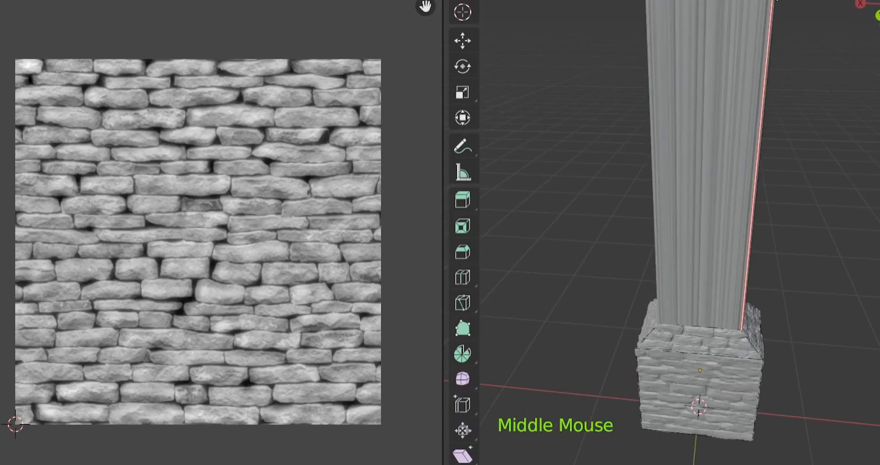
pyautogui.click(714, 166)
pyautogui.click(567, 46)
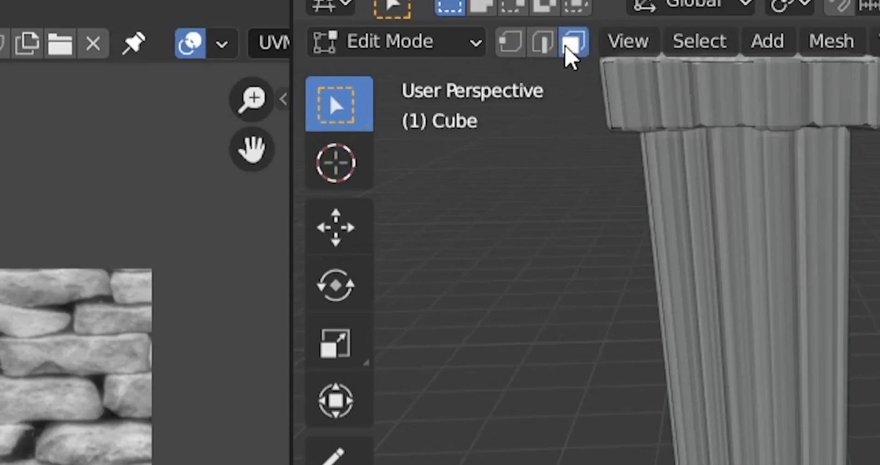
pyautogui.click(684, 112)
pyautogui.moveTo(752, 149); pyautogui.dragTo(630, 150, button='middle')
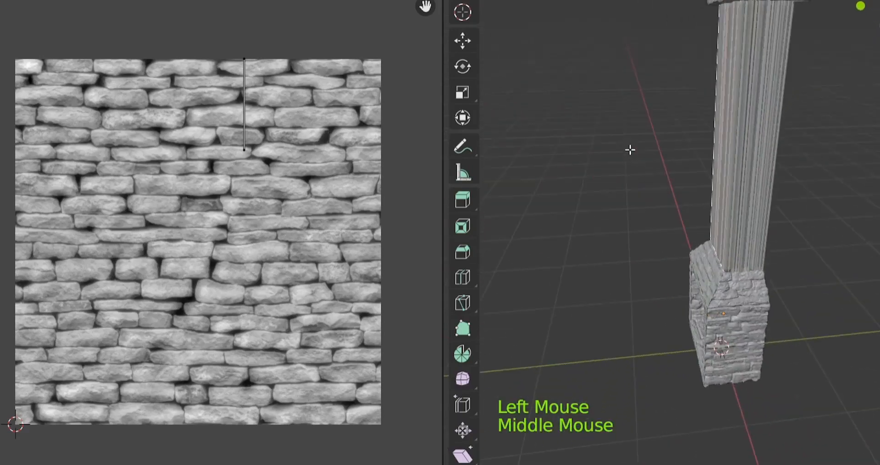
pyautogui.keyDown('shift'); pyautogui.click(763, 137); pyautogui.keyUp('shift')
pyautogui.moveTo(763, 138); pyautogui.dragTo(654, 165, button='middle')
pyautogui.keyDown('shift'); pyautogui.click(696, 162); pyautogui.keyUp('shift')
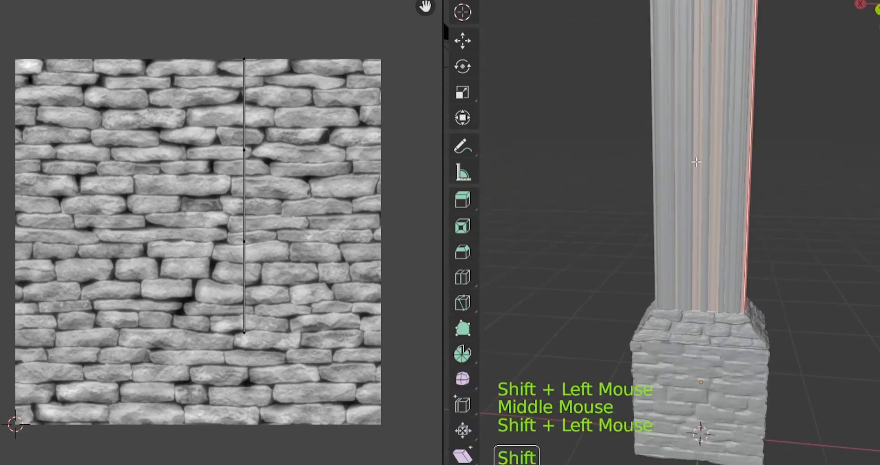
pyautogui.moveTo(833, 194); pyautogui.dragTo(875, 192, button='middle')
pyautogui.keyDown('shift'); pyautogui.click(598, 156); pyautogui.keyUp('shift')
pyautogui.moveTo(591, 204); pyautogui.dragTo(496, 209, button='middle')
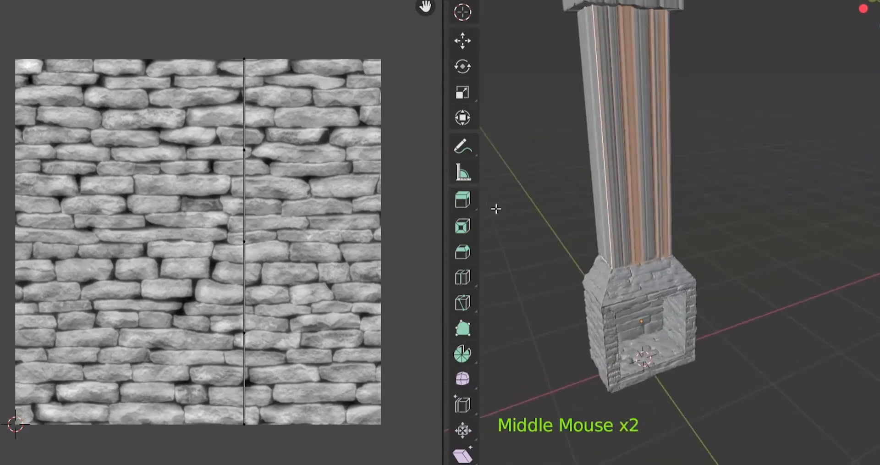
pyautogui.rightClick(656, 114)
pyautogui.moveTo(655, 114)
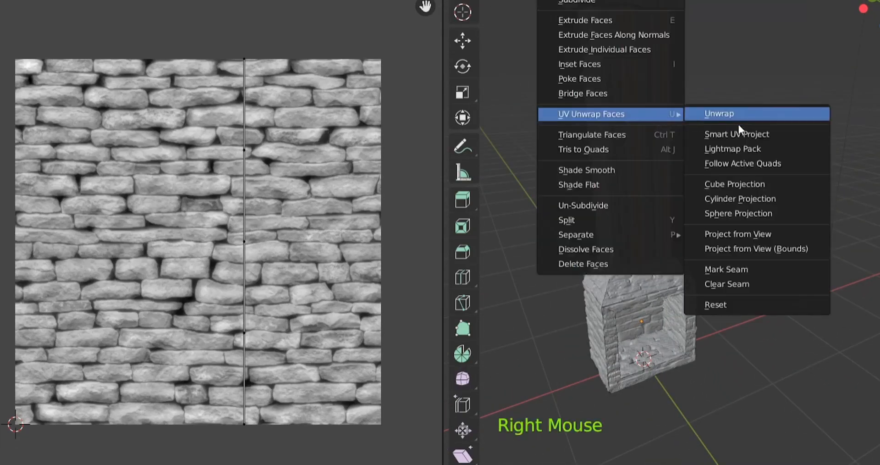
pyautogui.click(747, 114)
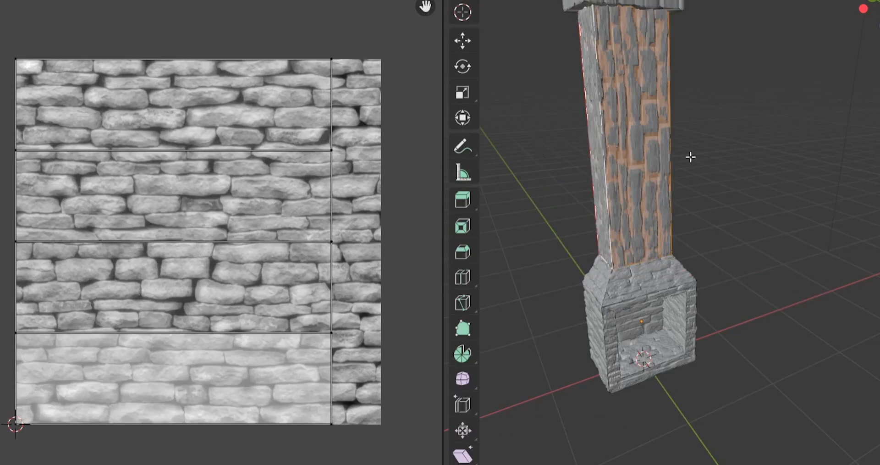
pyautogui.moveTo(756, 180); pyautogui.dragTo(715, 153, button='middle')
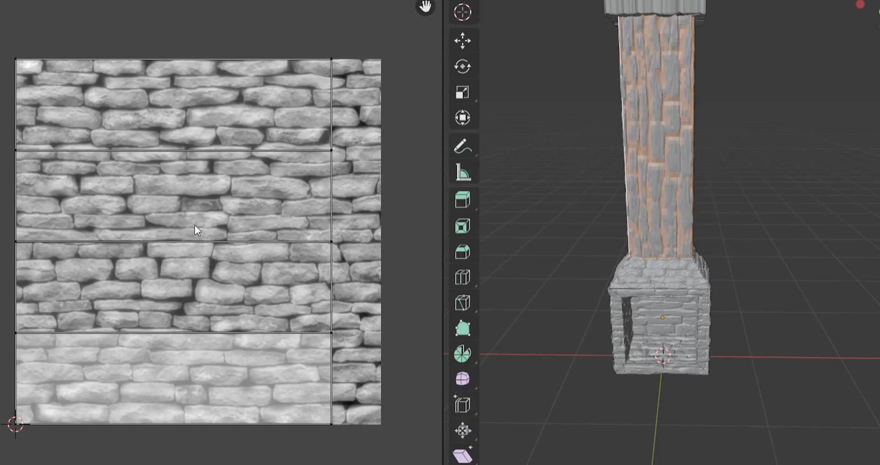
# Select all of the chimney shaft's UVs and rotate them by 90 degrees.
pyautogui.press('a')
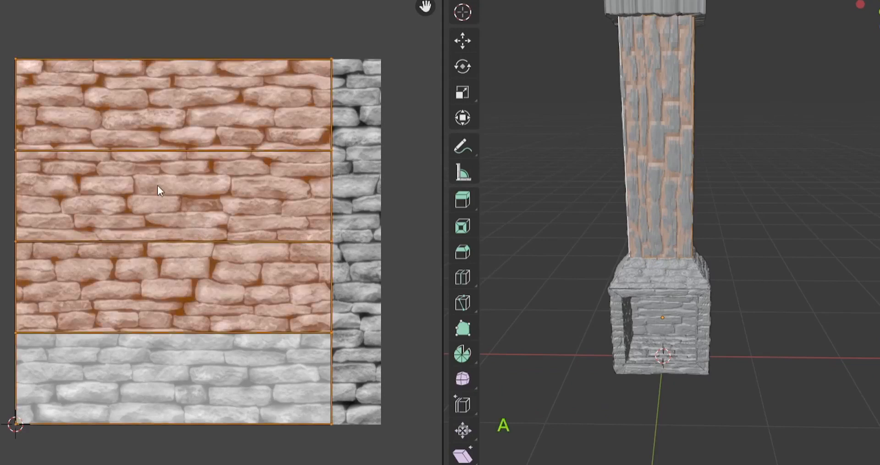
pyautogui.write('r90')
pyautogui.click(636, 204)
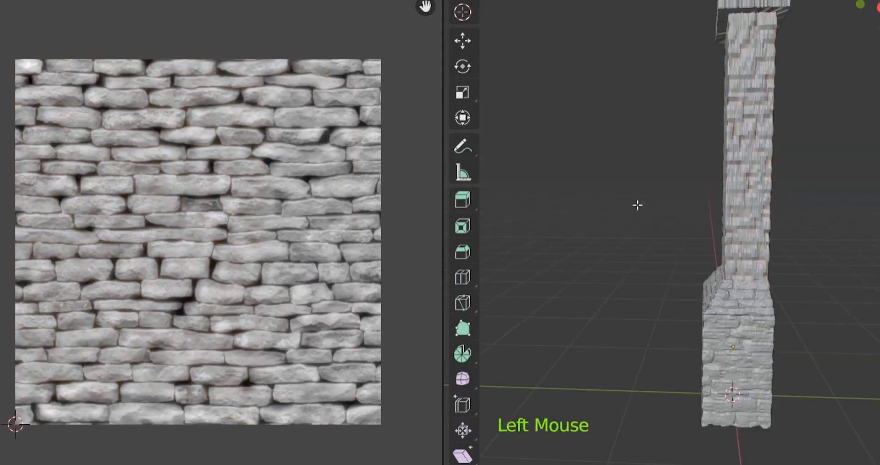
# Reselect the four side faces of the chimney shaft.
pyautogui.moveTo(824, 195); pyautogui.dragTo(681, 194, button='middle')
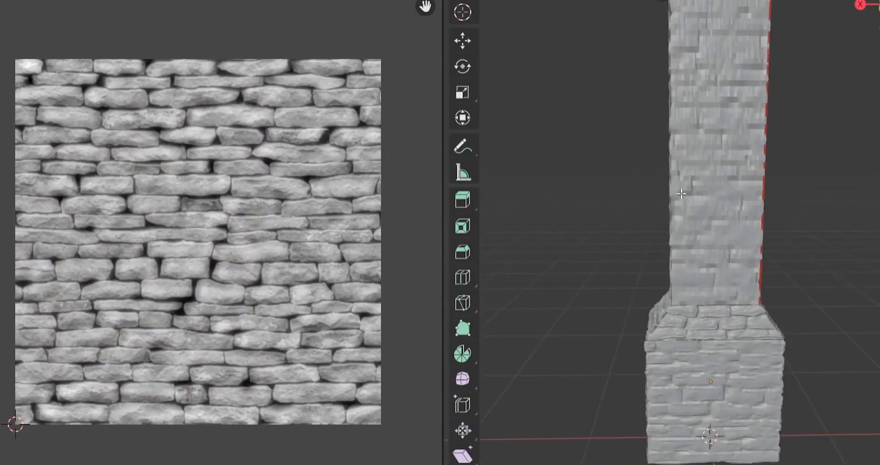
pyautogui.click(682, 194)
pyautogui.moveTo(794, 250); pyautogui.dragTo(467, 228, button='middle')
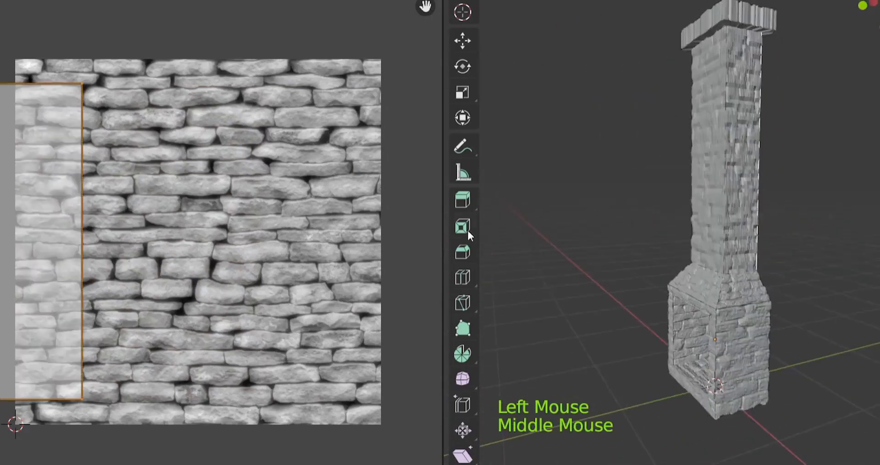
pyautogui.keyDown('shift'); pyautogui.click(738, 168); pyautogui.keyUp('shift')
pyautogui.keyDown('shift'); pyautogui.click(710, 173); pyautogui.keyUp('shift')
pyautogui.moveTo(577, 206); pyautogui.dragTo(788, 222, button='middle')
pyautogui.keyDown('shift'); pyautogui.click(694, 208); pyautogui.keyUp('shift')
pyautogui.moveTo(733, 220); pyautogui.dragTo(644, 166, button='middle')
pyautogui.moveTo(528, 175); pyautogui.dragTo(588, 199, button='middle')
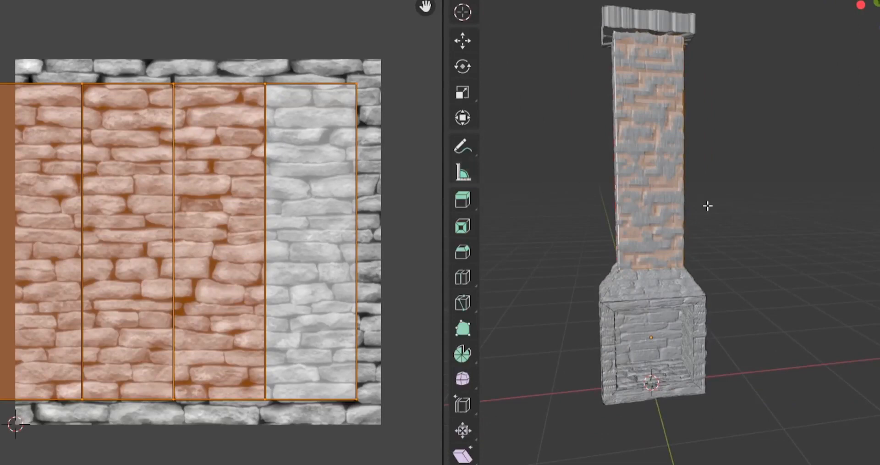
# Select the outermost vertical edge of the shaft's UV layout and move it inward along X to narrow the last face strip.
pyautogui.moveTo(707, 206); pyautogui.dragTo(726, 220, button='middle')
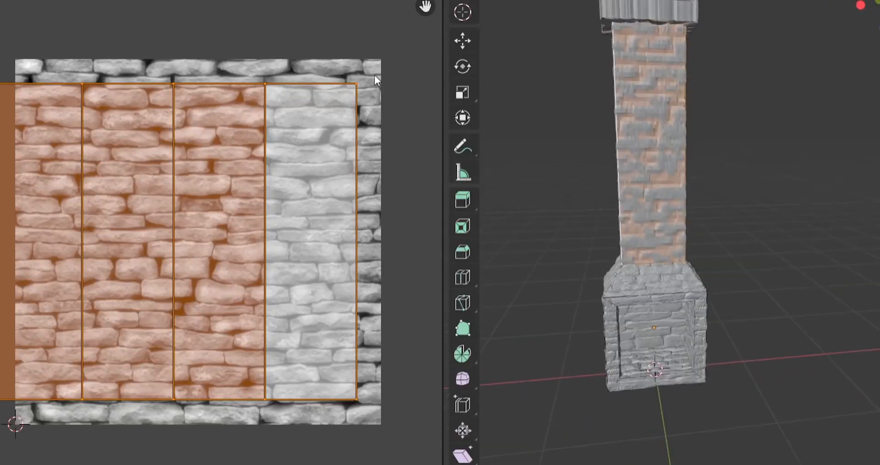
pyautogui.moveTo(373, 75); pyautogui.dragTo(357, 407)
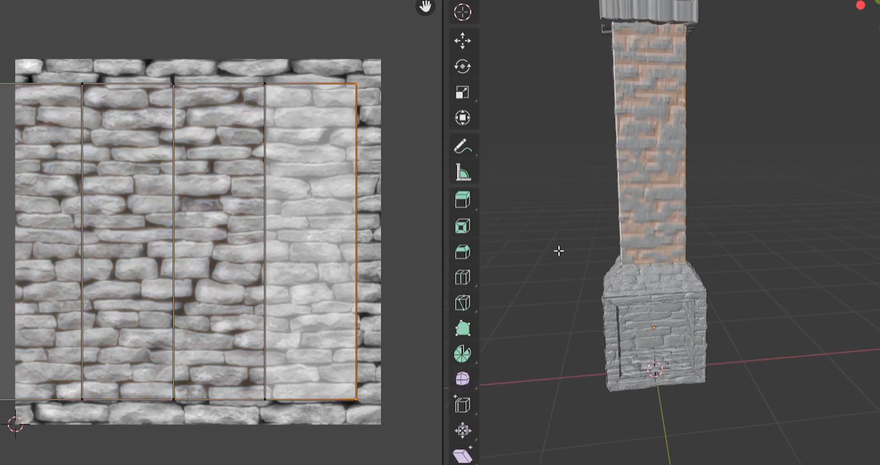
pyautogui.moveTo(559, 250); pyautogui.dragTo(830, 248, button='middle')
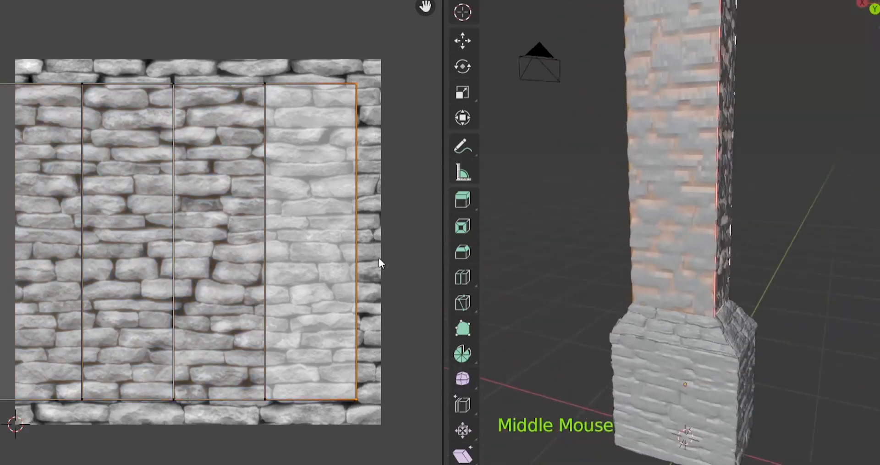
pyautogui.press('g')
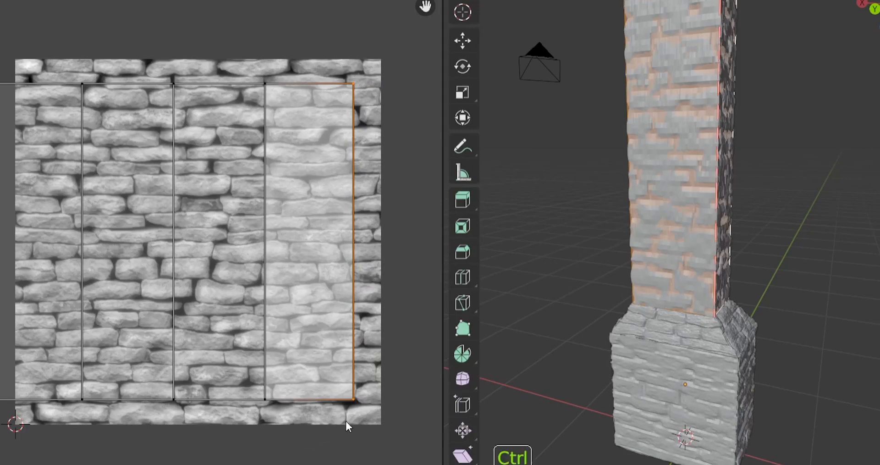
pyautogui.hotkey('ctrl', 'z')
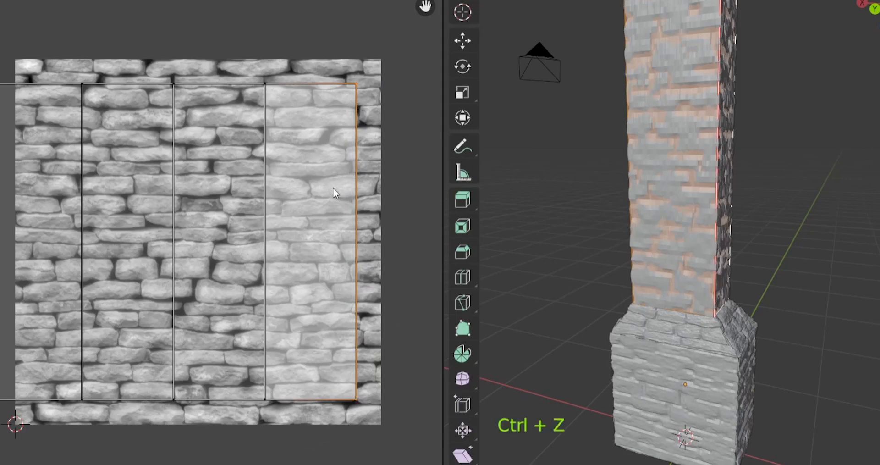
pyautogui.moveTo(588, 240); pyautogui.dragTo(479, 235, button='middle')
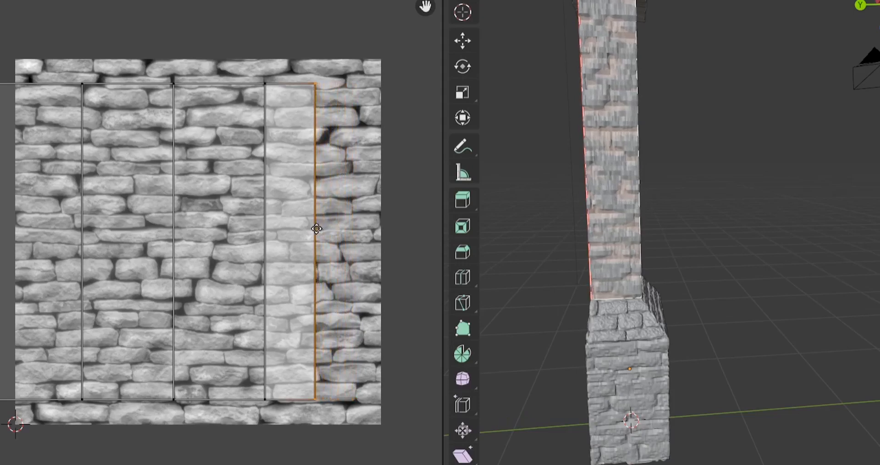
pyautogui.click(325, 230)
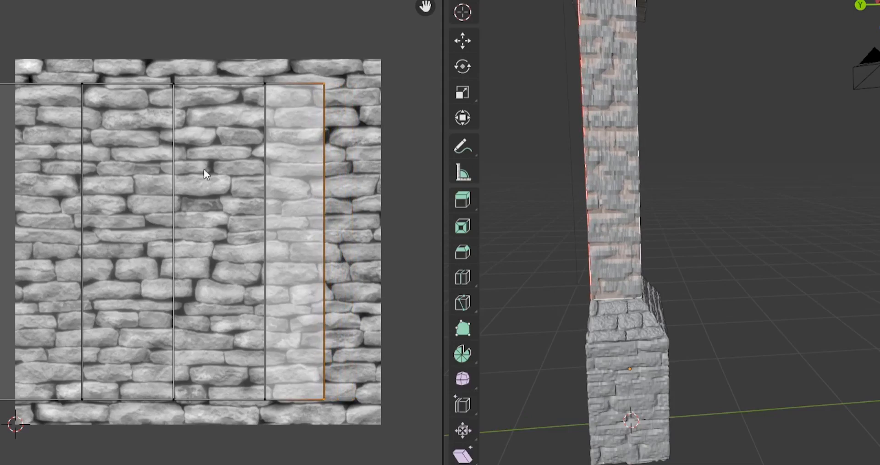
# Select the two rightmost strips of the shaft's UV layout and shift them inward to narrow the adjoining strip.
pyautogui.moveTo(354, 72); pyautogui.dragTo(180, 420)
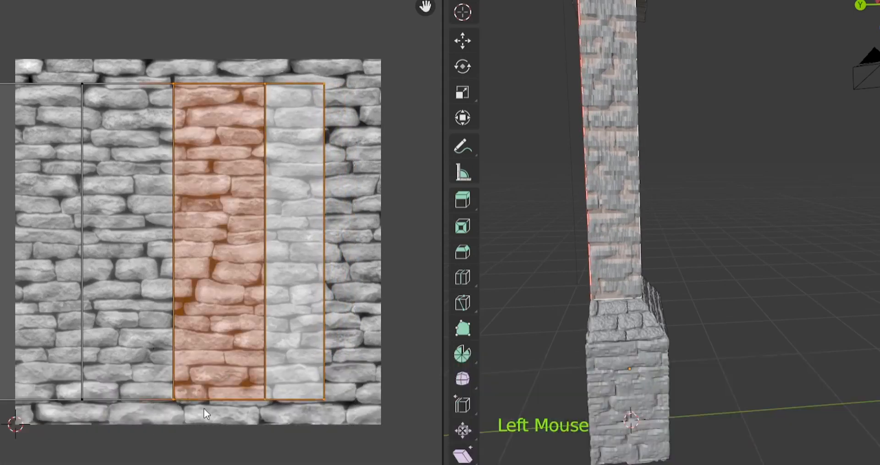
pyautogui.press('g')
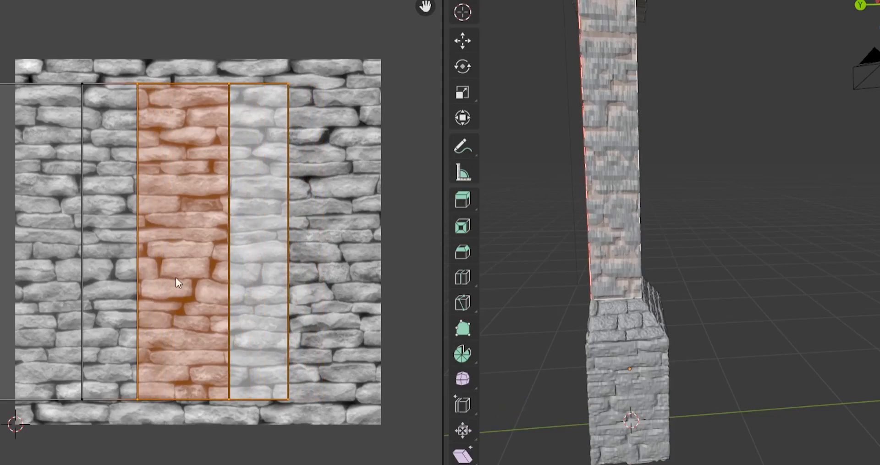
# Examine the chimney cap from above and from below.
pyautogui.moveTo(521, 295); pyautogui.dragTo(696, 213, button='middle')
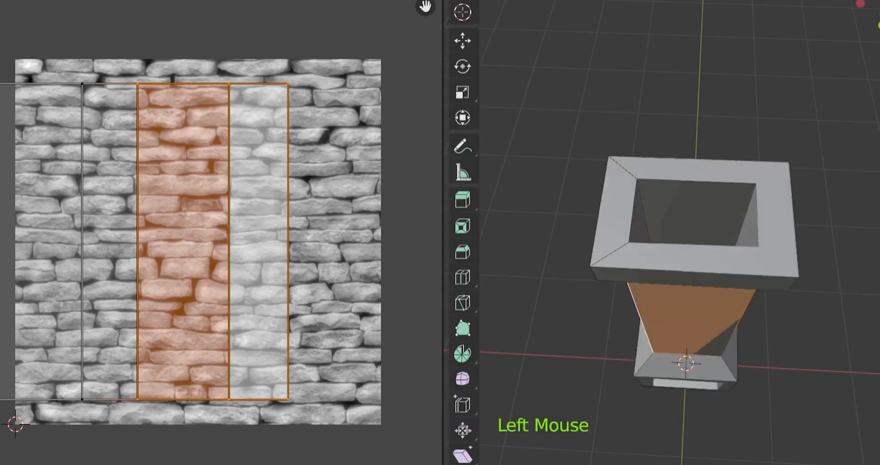
pyautogui.scroll(2, 697, 180)
pyautogui.scroll(-1, 717, 173)
pyautogui.scroll(1, 807, 208)
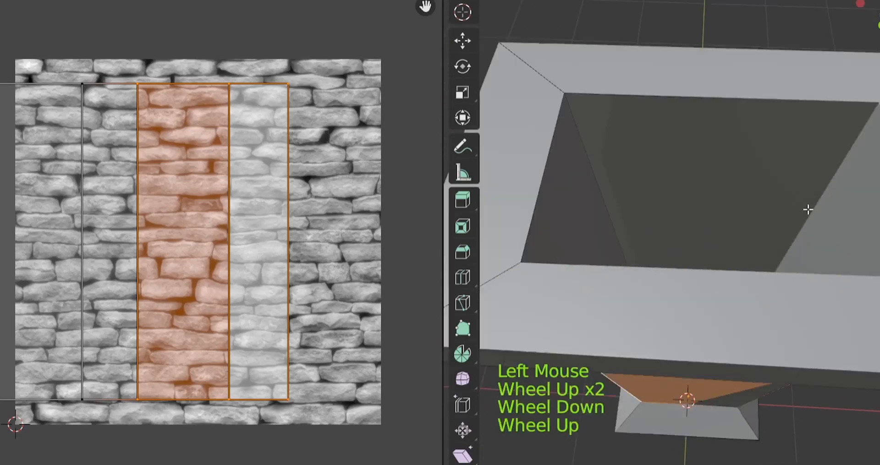
pyautogui.scroll(-1, 806, 206)
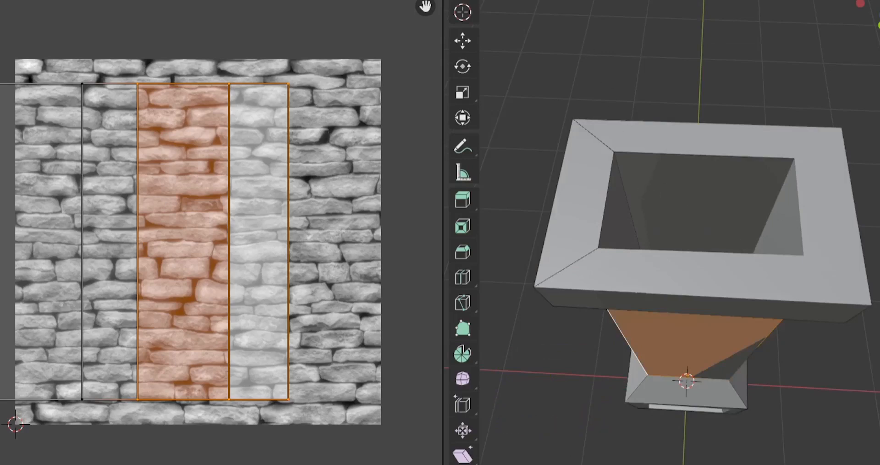
pyautogui.click(877, 307)
pyautogui.moveTo(773, 363); pyautogui.dragTo(762, 140, button='middle')
pyautogui.keyDown('shift'); pyautogui.moveTo(688, 129); pyautogui.dragTo(729, 228); pyautogui.keyUp('shift')
pyautogui.scroll(4, 696, 68)
pyautogui.keyDown('shift'); pyautogui.moveTo(696, 68); pyautogui.dragTo(715, 132, button='middle'); pyautogui.keyUp('shift')
pyautogui.scroll(3, 719, 115)
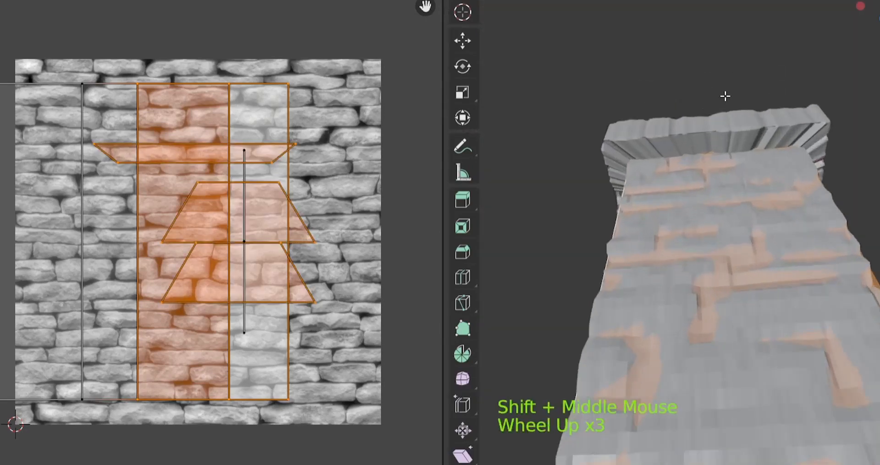
# Select the four underside faces of the chimney cap and unwrap them.
pyautogui.click(726, 146)
pyautogui.keyDown('shift'); pyautogui.moveTo(633, 196); pyautogui.dragTo(681, 199, button='middle'); pyautogui.keyUp('shift')
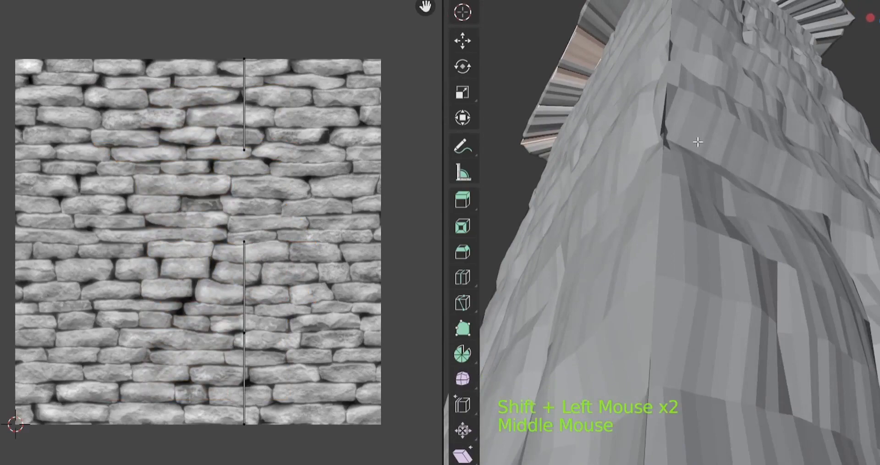
pyautogui.keyDown('shift'); pyautogui.moveTo(717, 122); pyautogui.dragTo(694, 220, button='middle'); pyautogui.keyUp('shift')
pyautogui.keyDown('shift'); pyautogui.click(769, 99); pyautogui.keyUp('shift')
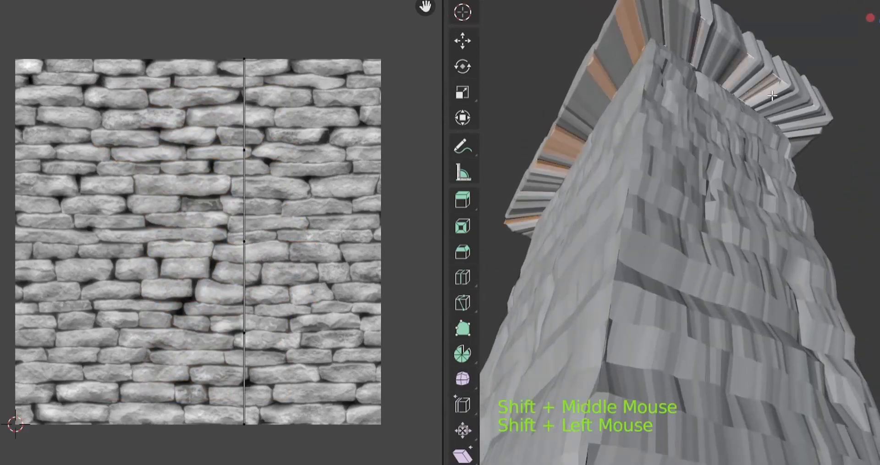
pyautogui.rightClick(772, 94)
pyautogui.moveTo(771, 95)
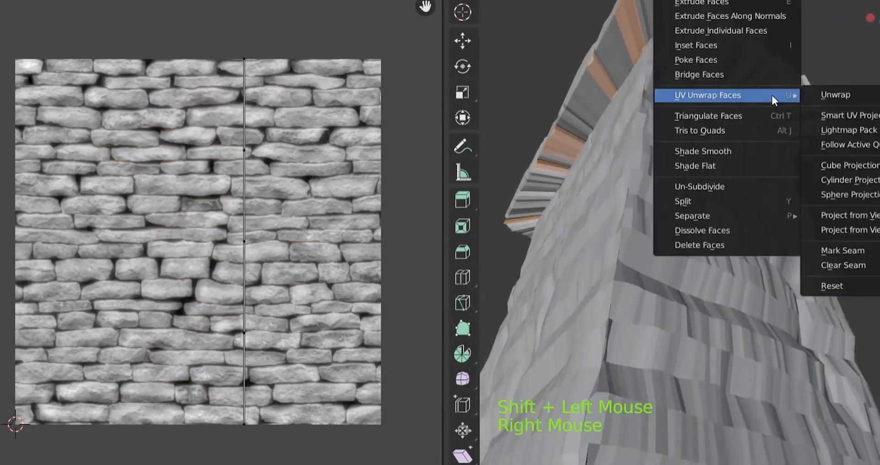
pyautogui.click(824, 95)
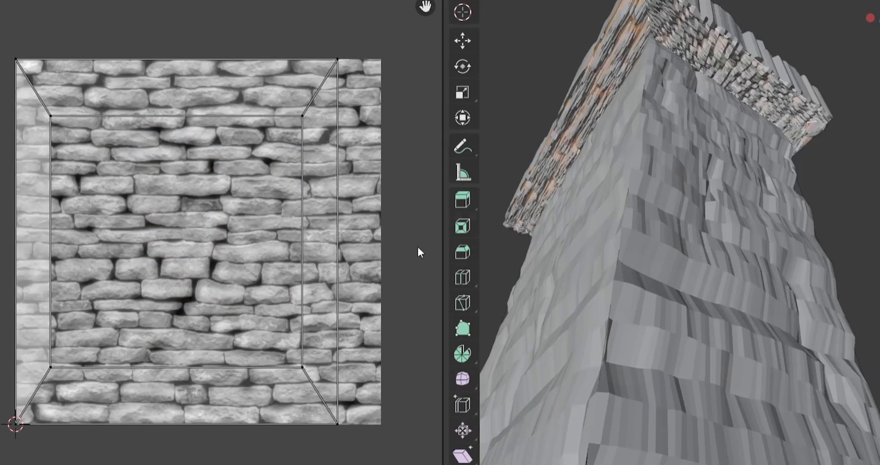
# Scale the cap underside's UVs to about half size, then stretch them along X only.
pyautogui.press('a')
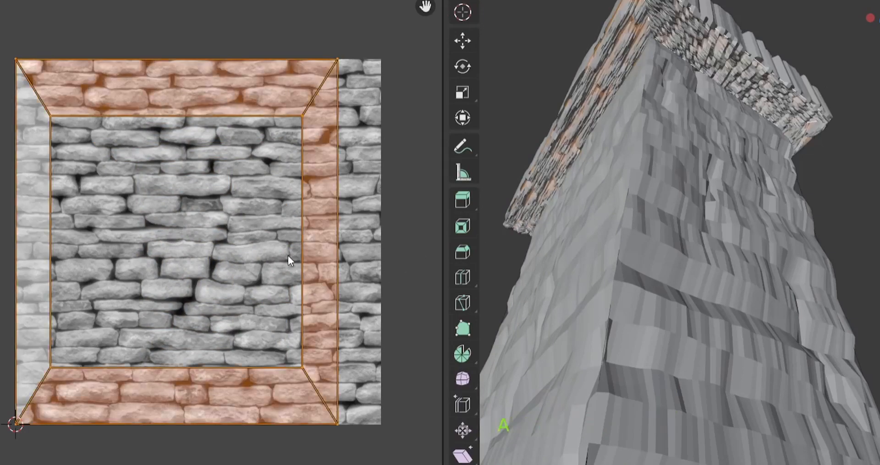
pyautogui.press('s')
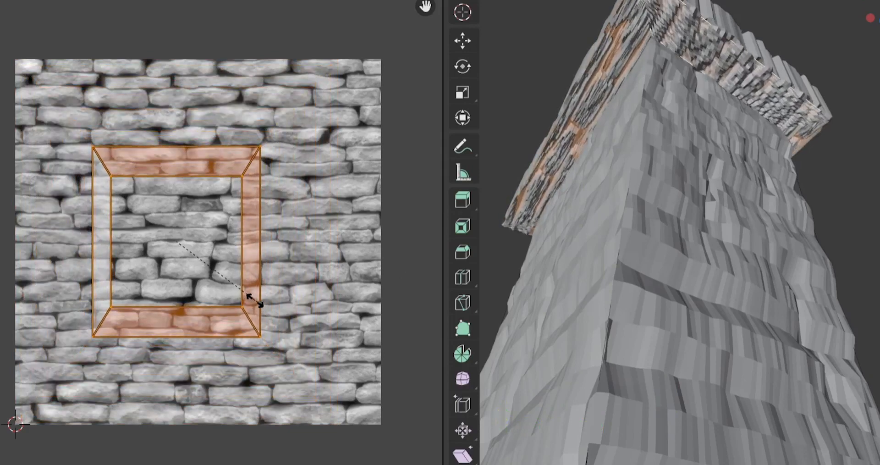
pyautogui.click(255, 305)
pyautogui.press('s')
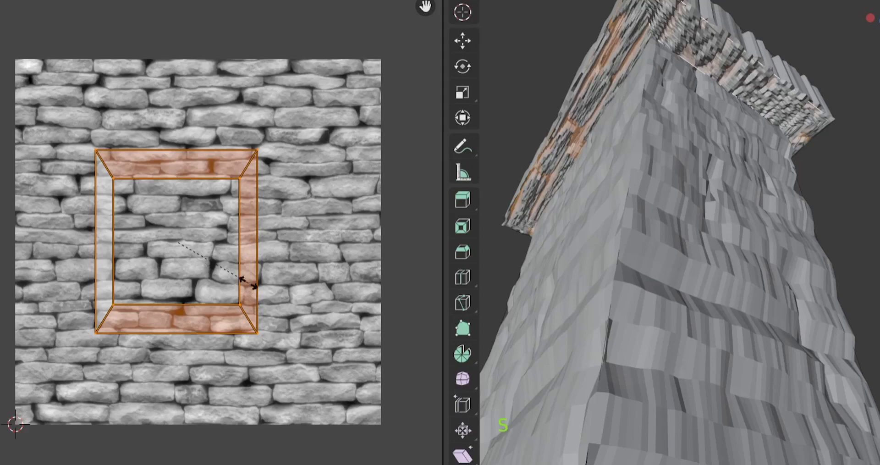
pyautogui.click(297, 282)
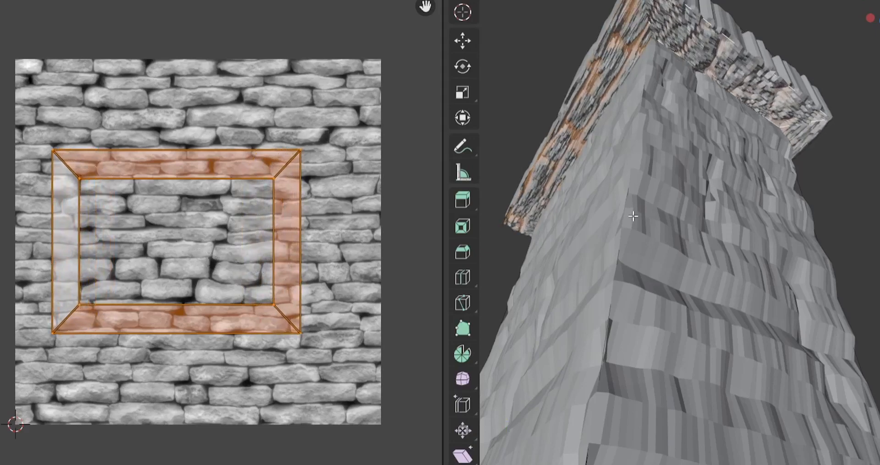
# Refine the brick proportions of the cap underside by widening its UVs along X and compressing them along Y.
pyautogui.moveTo(632, 215); pyautogui.dragTo(736, 208, button='middle')
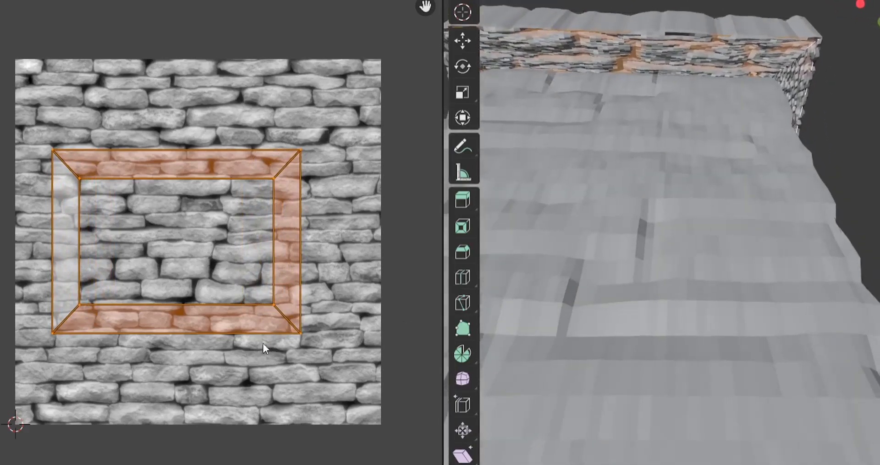
pyautogui.press('s')
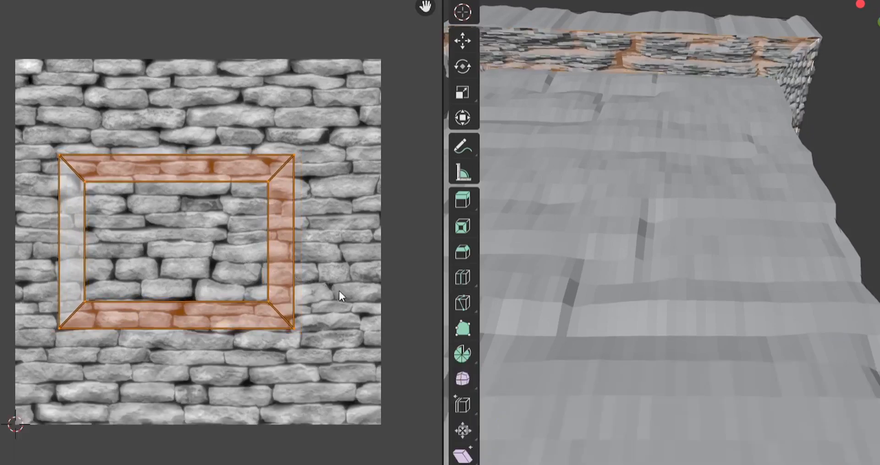
pyautogui.press('s')
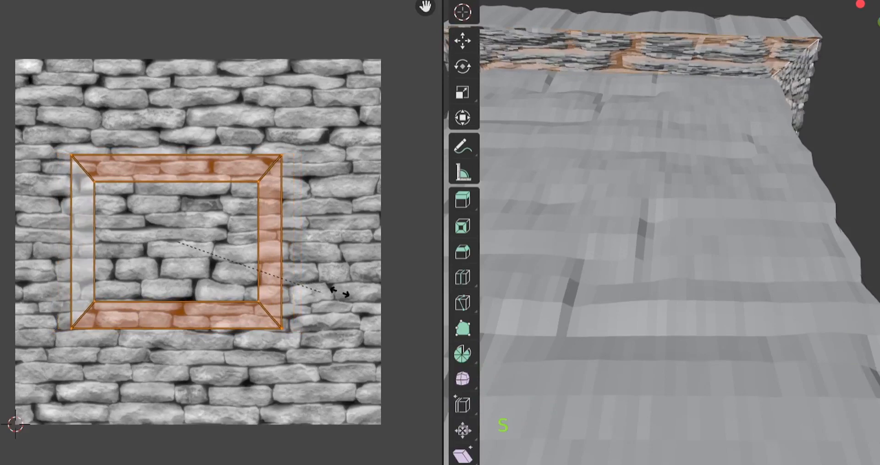
pyautogui.click(371, 299)
pyautogui.scroll(-3, 656, 249)
pyautogui.moveTo(656, 249); pyautogui.dragTo(779, 275, button='middle')
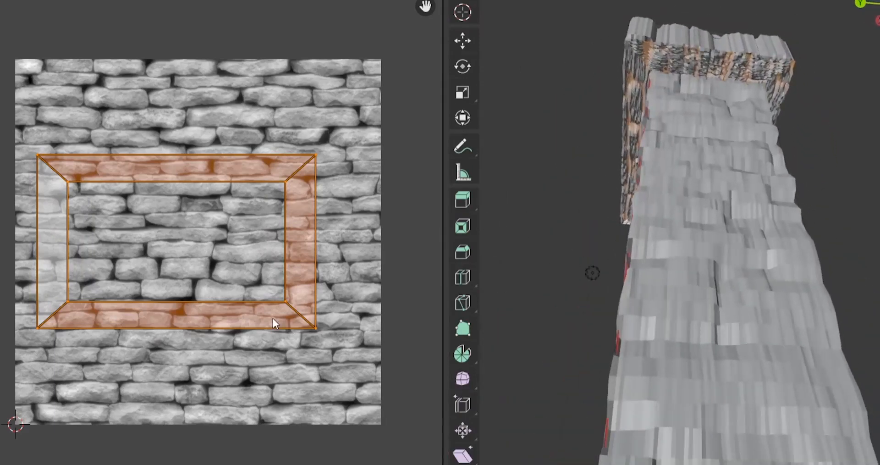
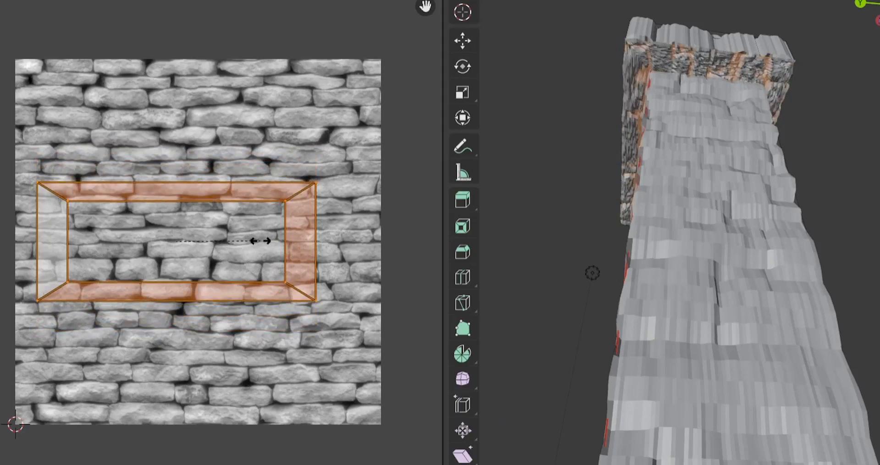
pyautogui.moveTo(590, 236); pyautogui.dragTo(685, 193, button='middle')
# Select the two opposite long side faces of the chimney cap and unwrap them.
pyautogui.click(670, 118)
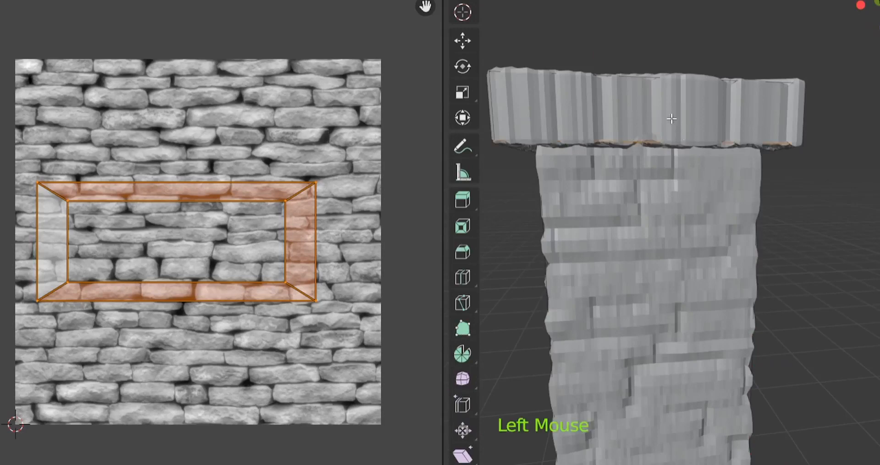
pyautogui.moveTo(584, 232); pyautogui.dragTo(807, 300, button='middle')
pyautogui.press('shift')
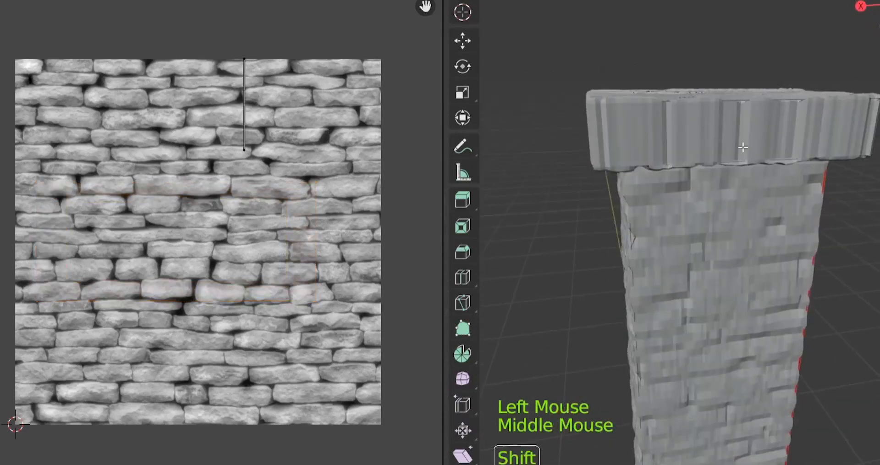
pyautogui.keyDown('shift'); pyautogui.click(742, 147); pyautogui.keyUp('shift')
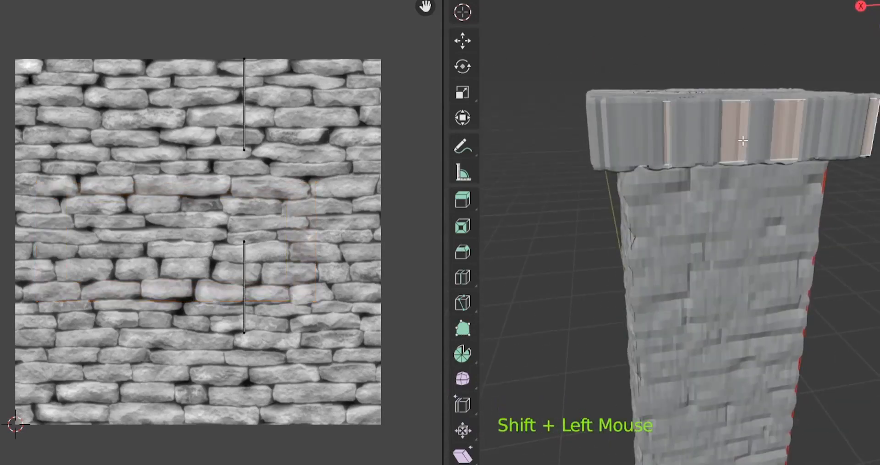
pyautogui.rightClick(743, 140)
pyautogui.moveTo(745, 139)
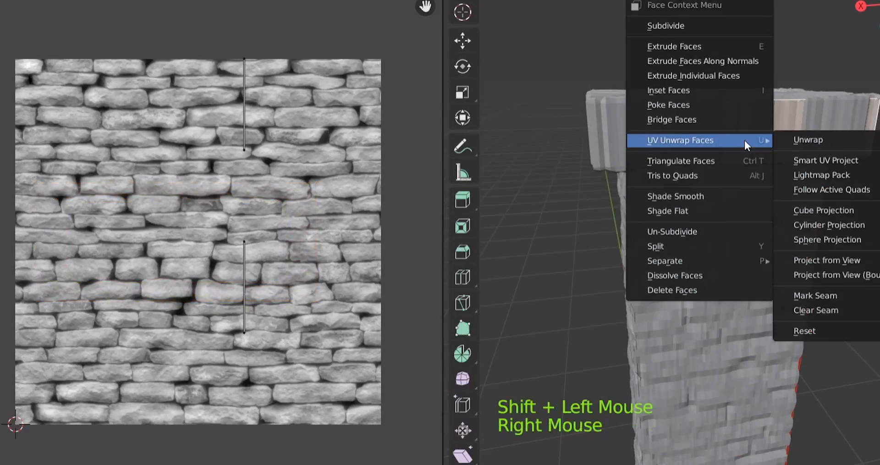
pyautogui.click(809, 139)
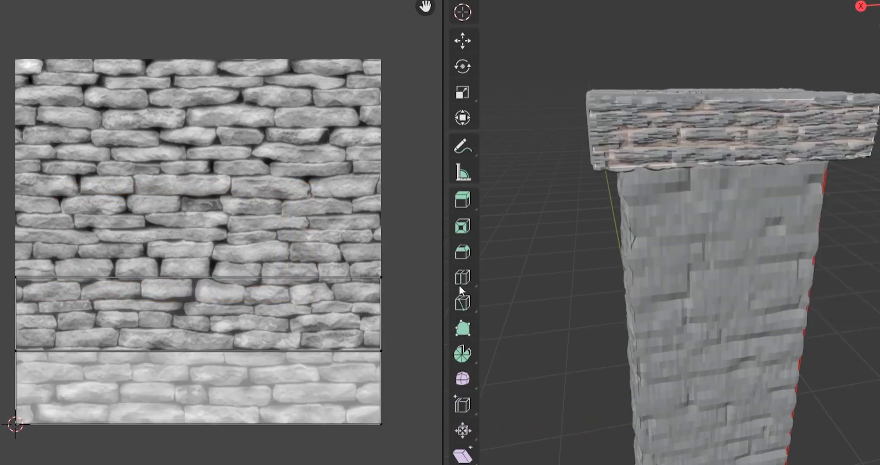
# Scale all UVs of the cap's long side faces along Y to about 40 percent.
pyautogui.moveTo(716, 277); pyautogui.dragTo(699, 243, button='middle')
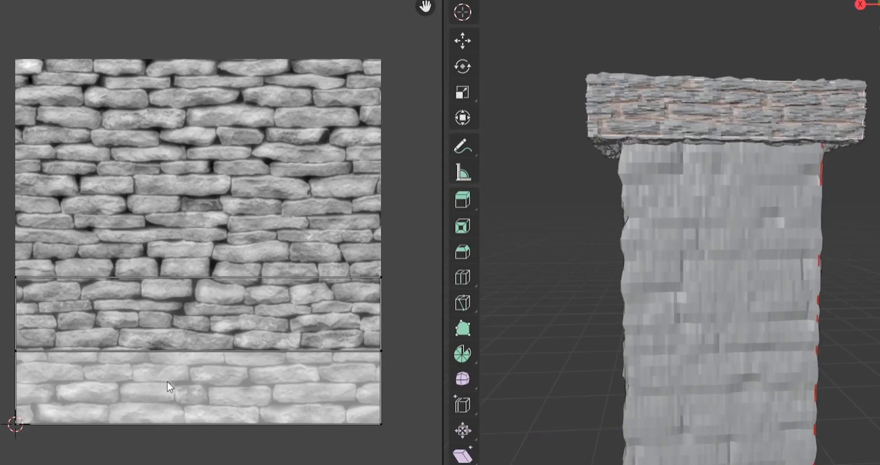
pyautogui.press('a')
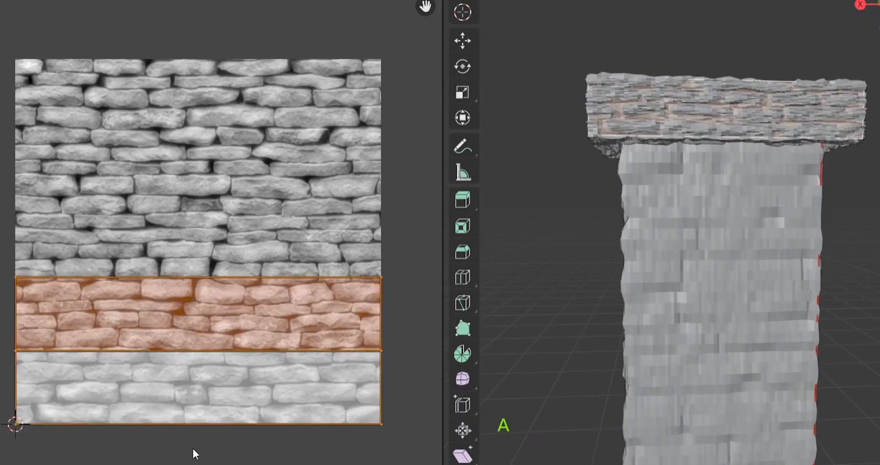
pyautogui.press('s')
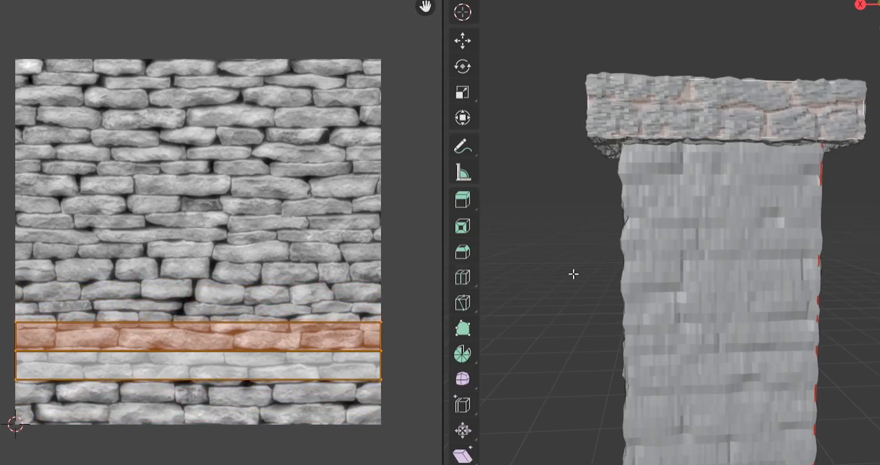
pyautogui.moveTo(573, 274); pyautogui.dragTo(874, 278, button='middle')
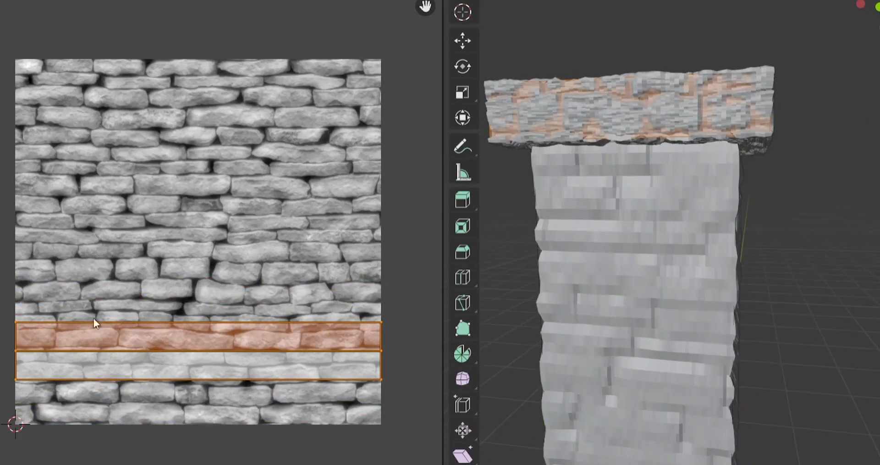
# Move the horizontal UV edges of the cap's long side faces along Y to align them with the brick rows.
pyautogui.click(395, 323)
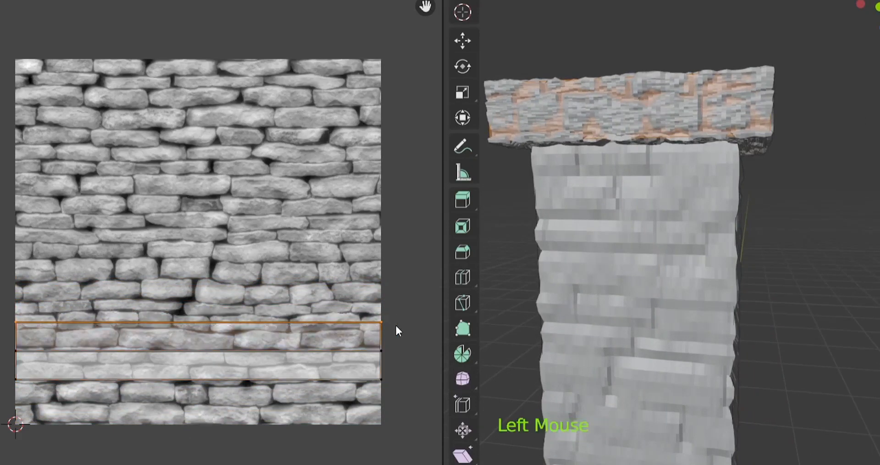
pyautogui.press('g')
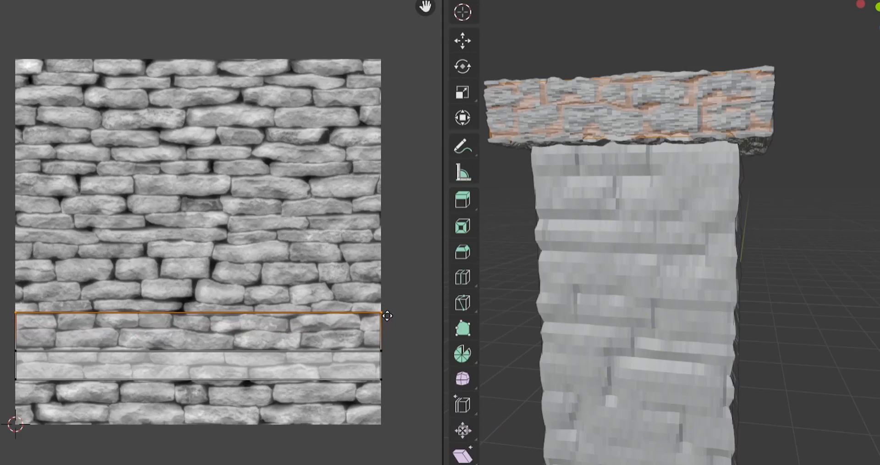
pyautogui.moveTo(1, 342); pyautogui.dragTo(390, 361)
pyautogui.press('y')
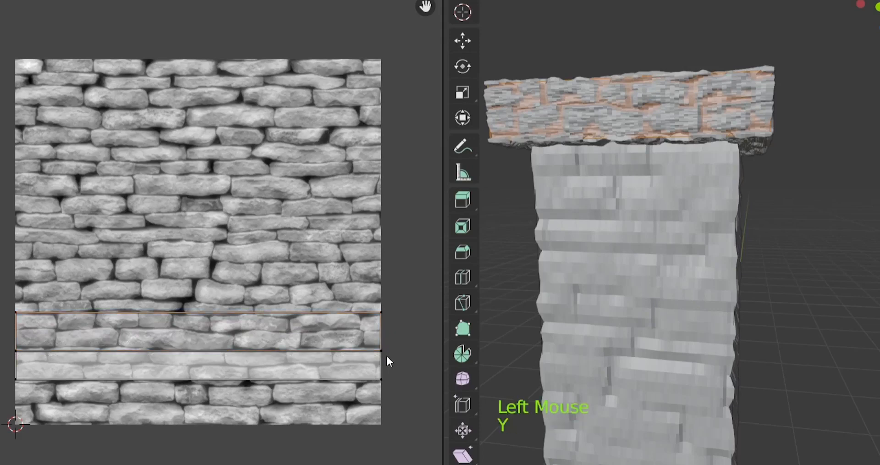
pyautogui.moveTo(389, 339); pyautogui.dragTo(393, 403)
pyautogui.press('g')
pyautogui.press('g')
pyautogui.click(393, 404)
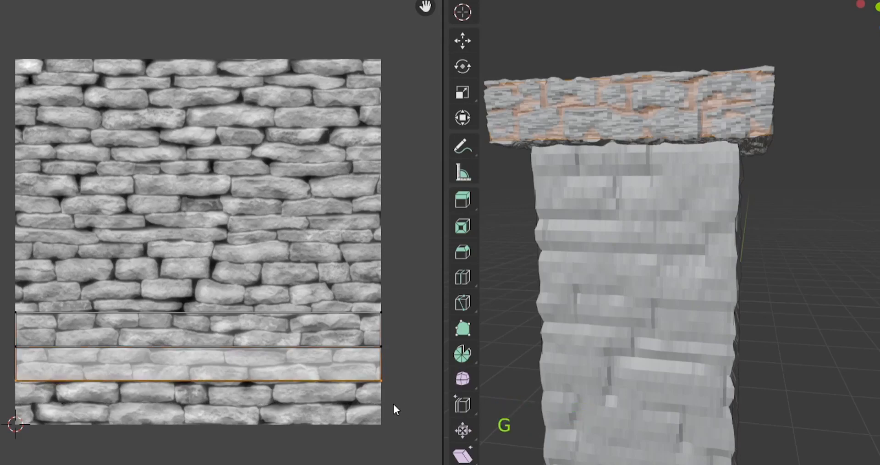
# Unwrap the two short side faces of the chimney cap and scale their UVs down to about 60 percent.
pyautogui.moveTo(762, 333); pyautogui.dragTo(642, 325, button='middle')
pyautogui.click(637, 125)
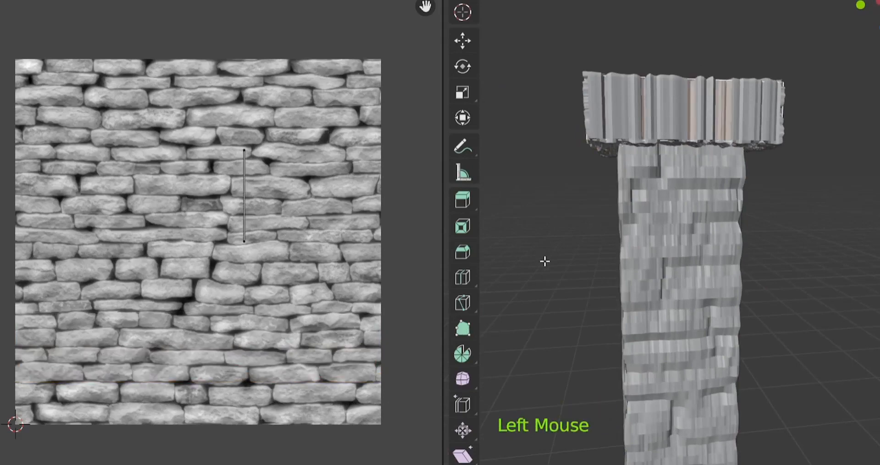
pyautogui.moveTo(544, 261); pyautogui.dragTo(874, 270, button='middle')
pyautogui.keyDown('shift'); pyautogui.click(746, 126); pyautogui.keyUp('shift')
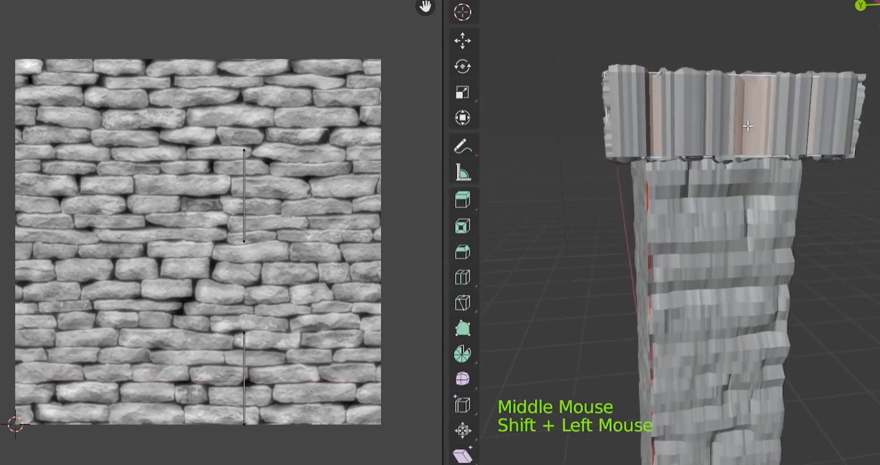
pyautogui.rightClick(746, 126)
pyautogui.moveTo(747, 126)
pyautogui.click(814, 126)
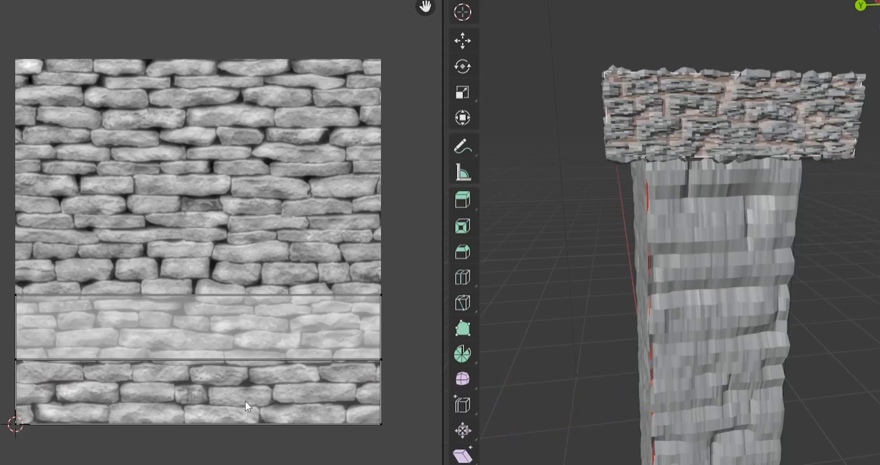
pyautogui.press('a')
pyautogui.press('s')
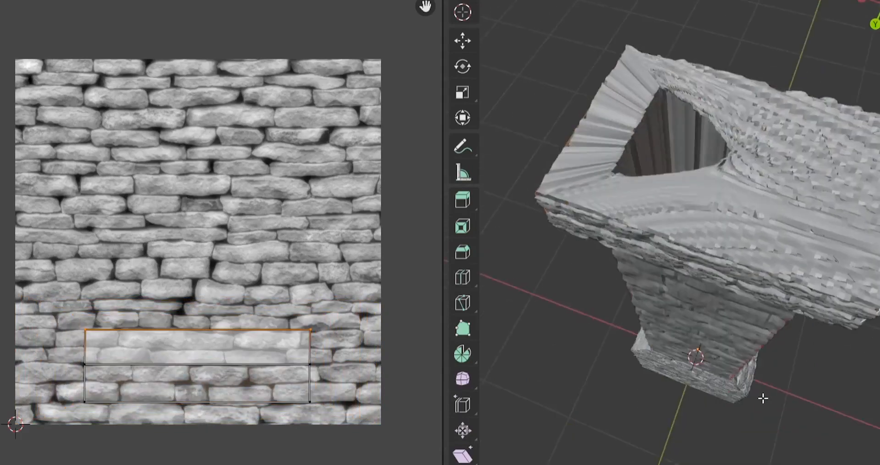
pyautogui.moveTo(762, 397); pyautogui.dragTo(764, 400, button='middle')
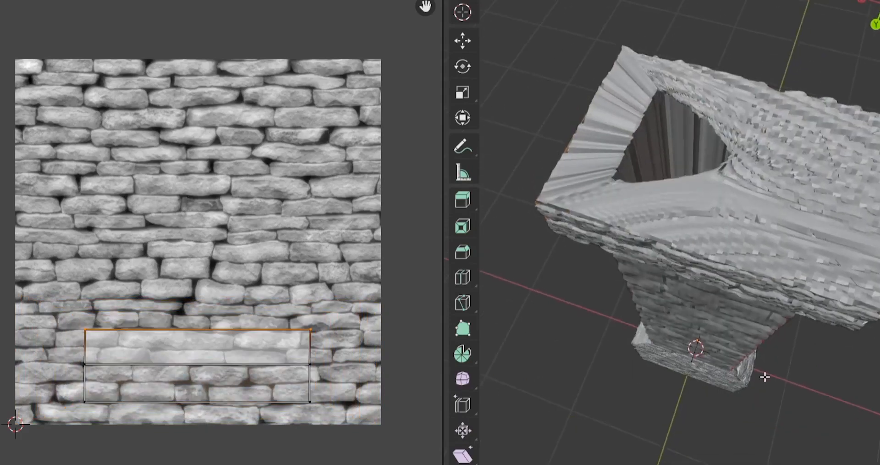
pyautogui.click(743, 255)
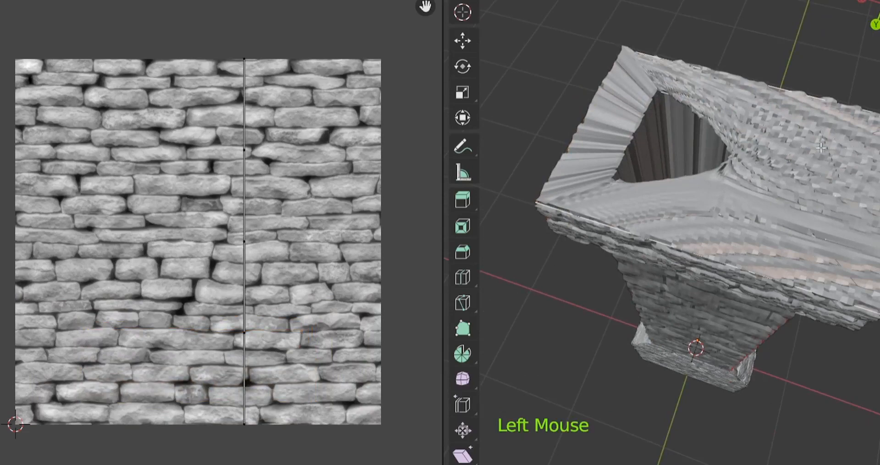
pyautogui.click(654, 112)
pyautogui.click(701, 90)
pyautogui.click(867, 194)
pyautogui.click(663, 253)
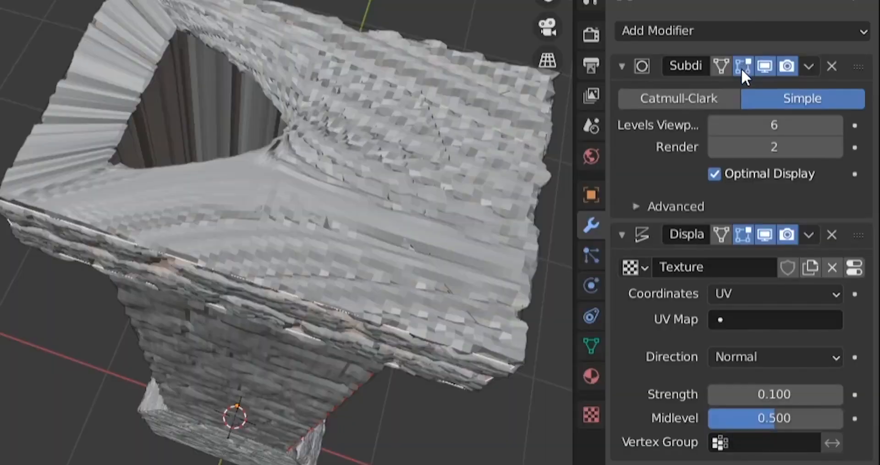
# Disable the edit-mode display of the Subdivision and Displace modifiers and clear the face selection.
pyautogui.click(742, 67)
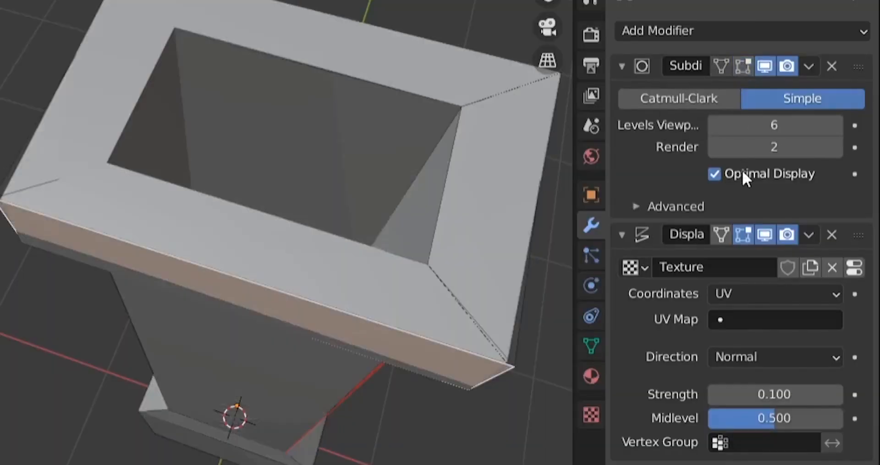
pyautogui.click(742, 234)
pyautogui.hotkey('alt', 'a')
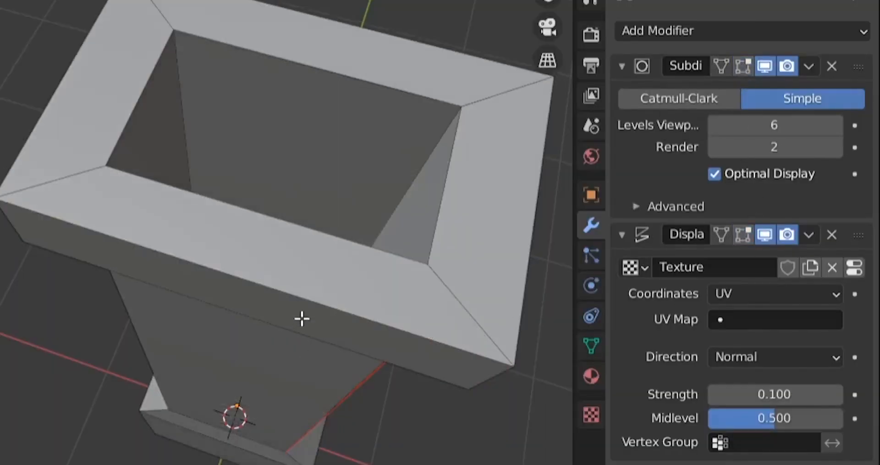
# Try to select the ring of top rim faces on the chimney cap as a face loop.
pyautogui.keyDown('alt'); pyautogui.click(316, 271); pyautogui.keyUp('alt')
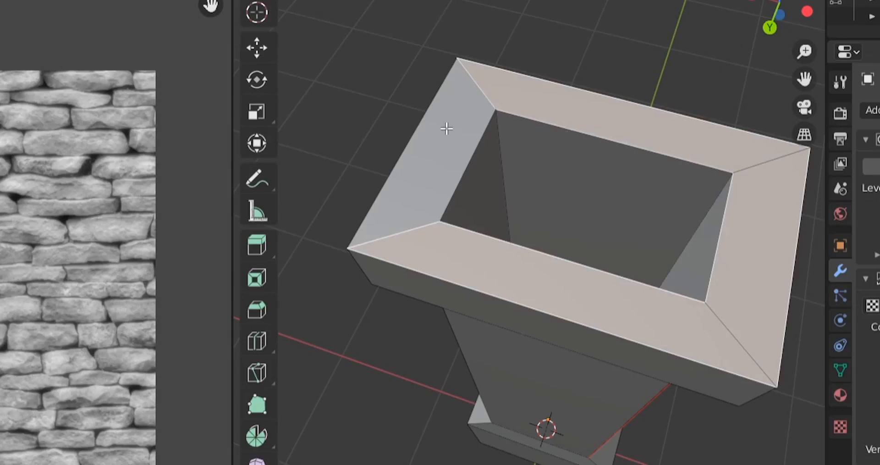
pyautogui.click(446, 128)
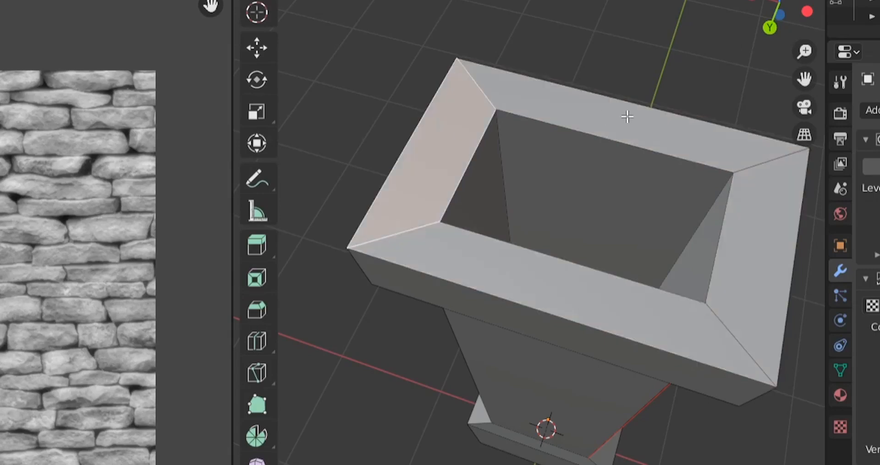
pyautogui.hotkey('ctrl', 'z')
pyautogui.click(660, 450)
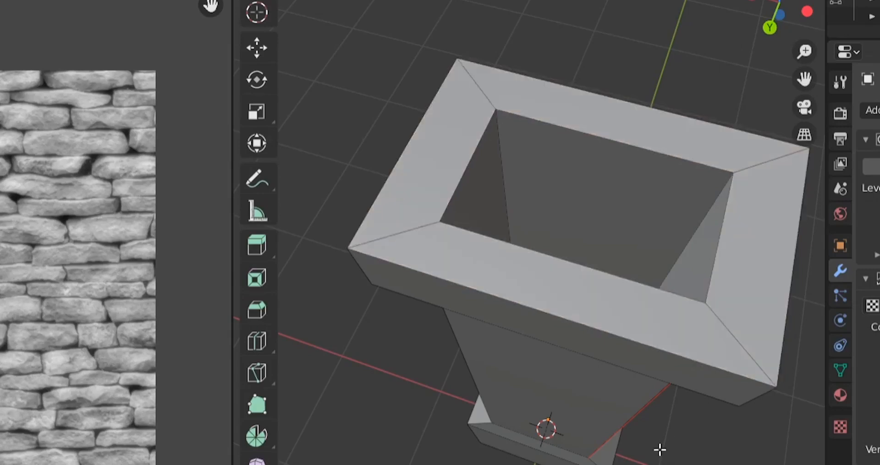
pyautogui.click(415, 201)
pyautogui.moveTo(552, 425); pyautogui.dragTo(321, 431, button='middle')
pyautogui.moveTo(287, 262); pyautogui.dragTo(306, 270, button='middle')
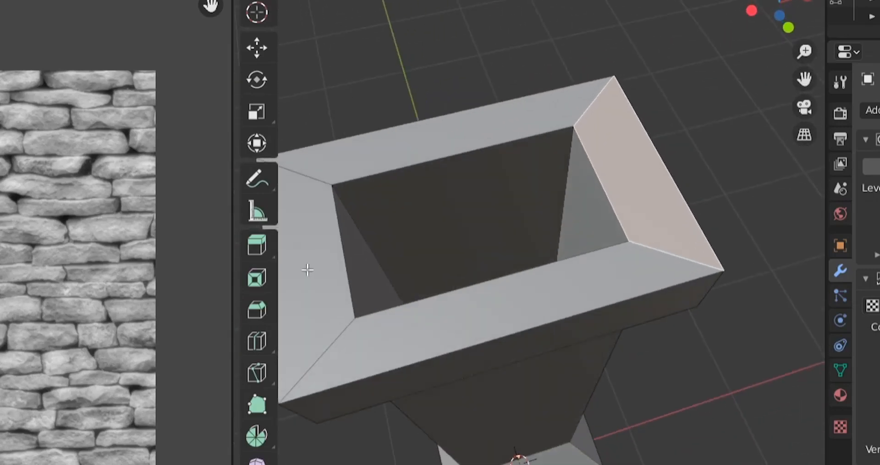
pyautogui.hotkey('ctrl', 'z')
pyautogui.hotkey('ctrl', 'z')
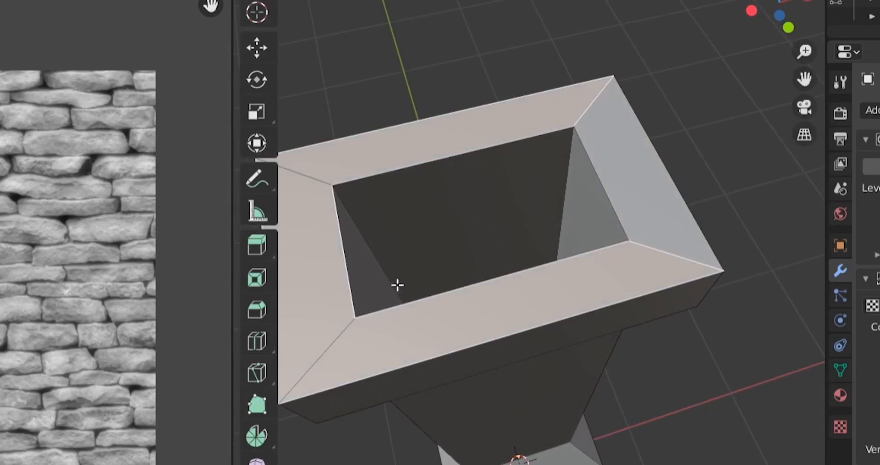
pyautogui.moveTo(398, 274); pyautogui.dragTo(482, 277)
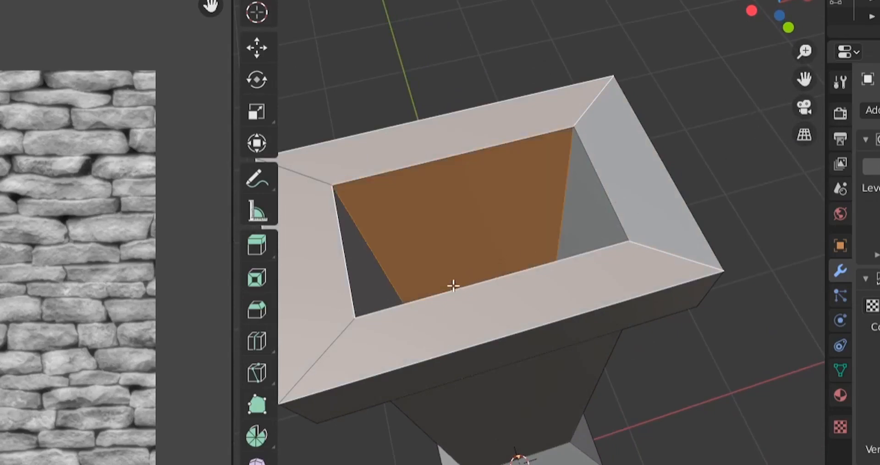
pyautogui.keyDown('shift'); pyautogui.moveTo(440, 265); pyautogui.dragTo(507, 262, button='middle'); pyautogui.keyUp('shift')
# Try to dissolve the two diagonal corner edges at one short end of the chimney cap's top rim.
pyautogui.click(515, 80)
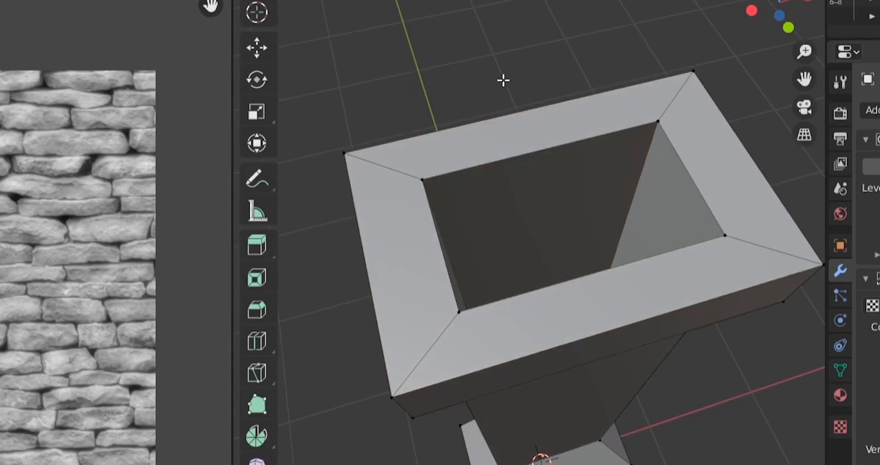
pyautogui.scroll(1, 486, 81)
pyautogui.click(349, 1)
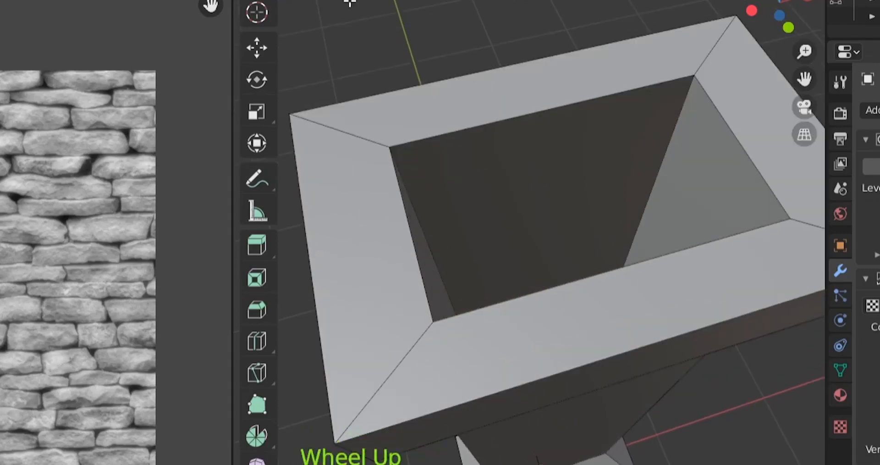
pyautogui.click(340, 137)
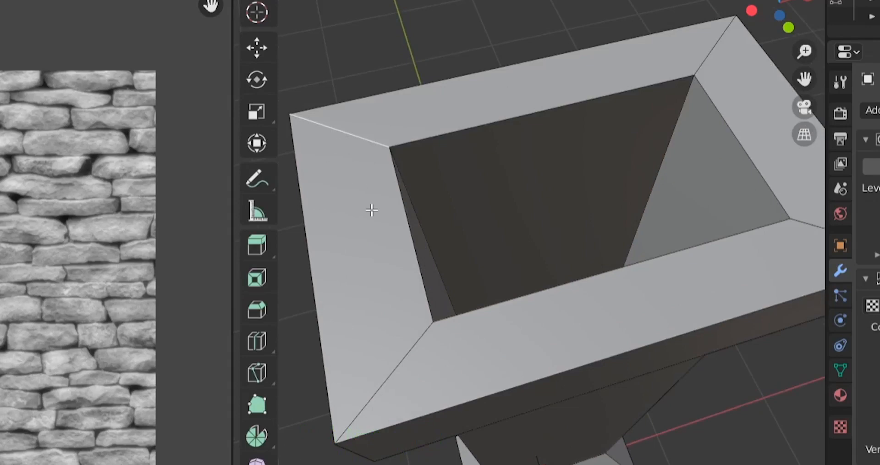
pyautogui.press('x')
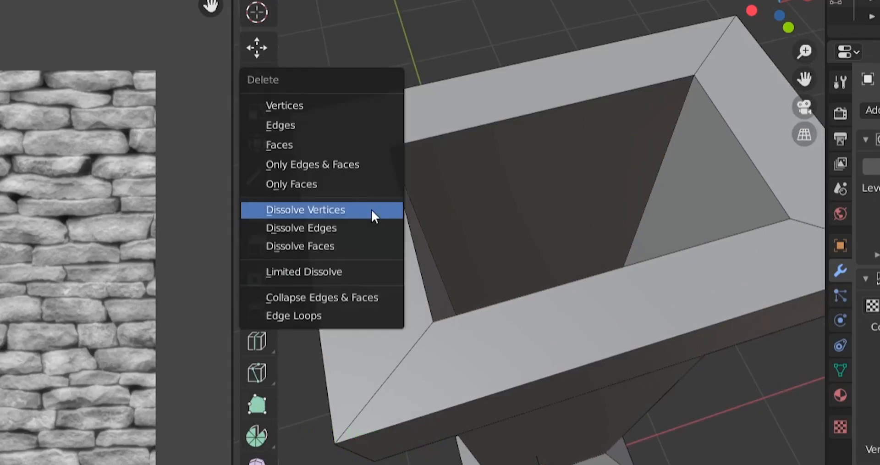
pyautogui.click(368, 225)
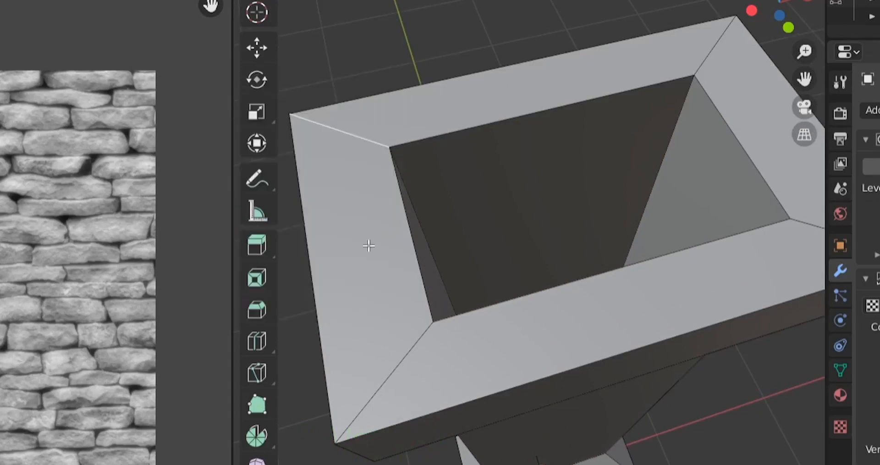
pyautogui.click(401, 377)
pyautogui.press('x')
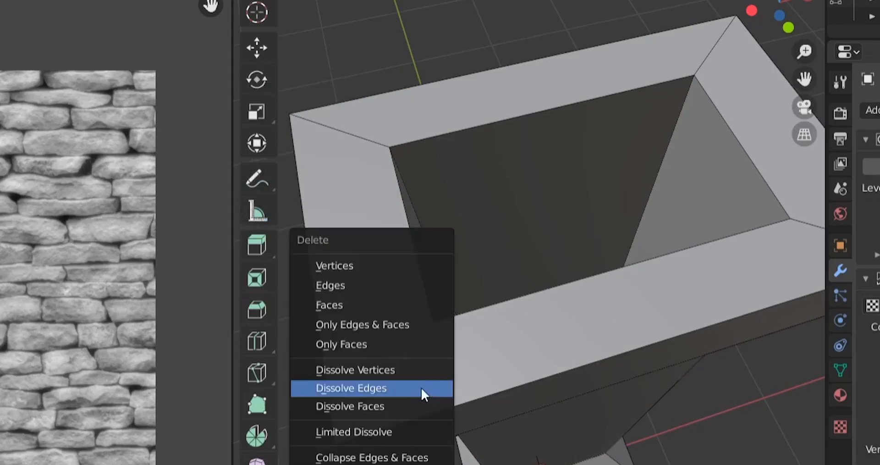
pyautogui.click(421, 387)
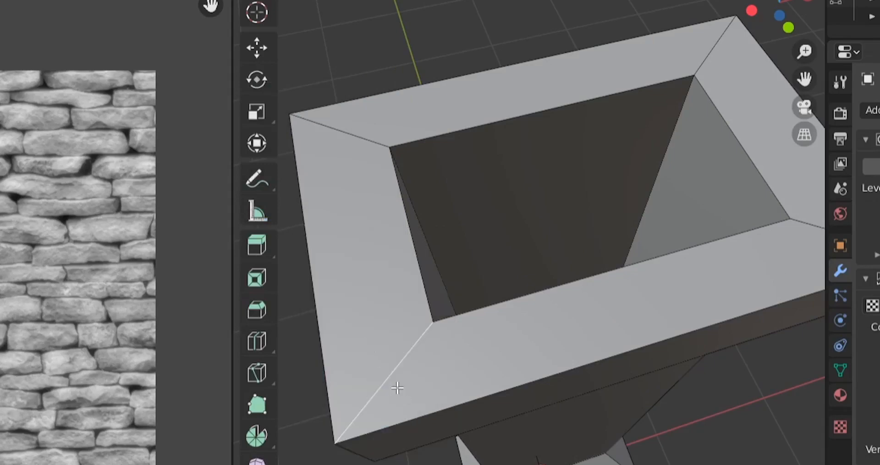
# Undo the last change and dissolve both diagonal corner edges at one short end of the chimney cap's top rim.
pyautogui.hotkey('ctrl', 'z')
pyautogui.press('x')
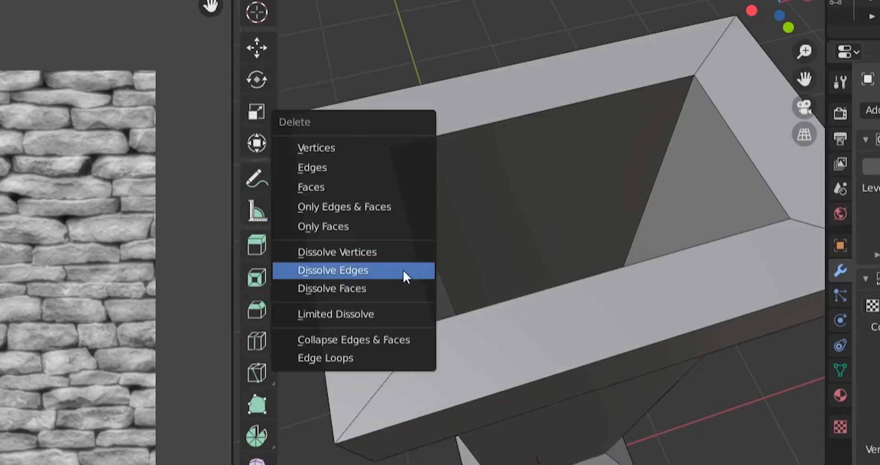
pyautogui.click(395, 168)
pyautogui.click(414, 351)
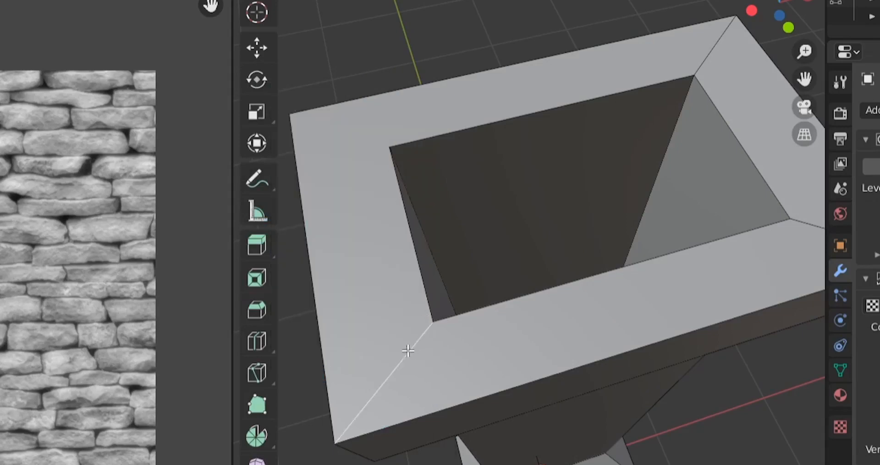
pyautogui.press('x')
pyautogui.click(432, 389)
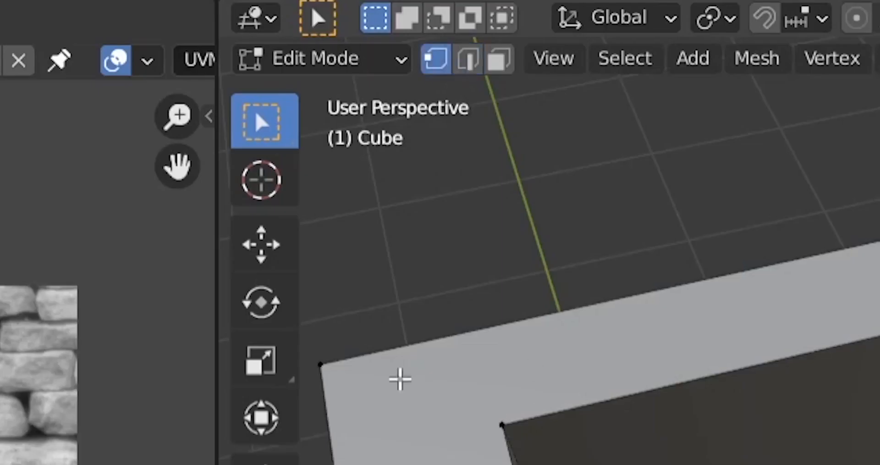
# Reconnect the inner and outer corner vertices at both dissolved corners of the cap's top rim with diagonal edges.
pyautogui.moveTo(316, 344); pyautogui.dragTo(538, 453)
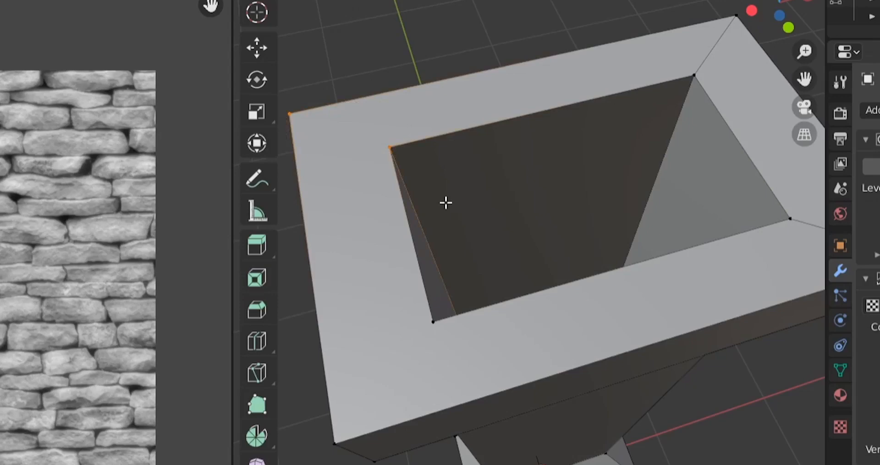
pyautogui.press('f')
pyautogui.press('2')
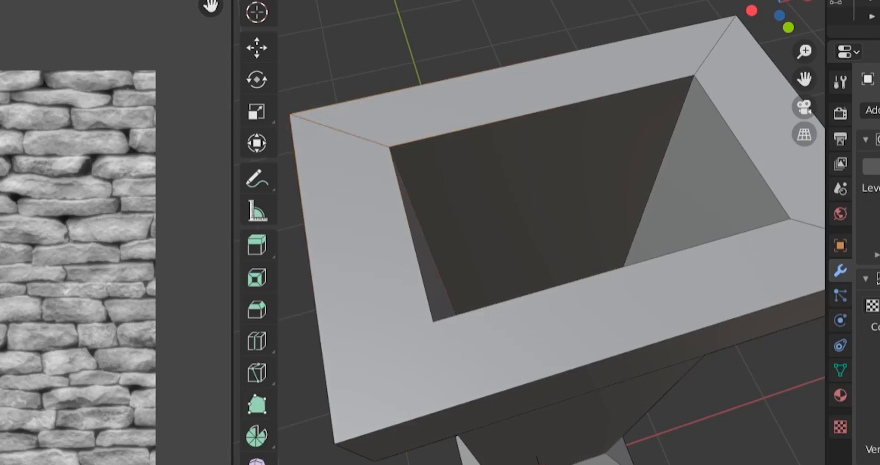
pyautogui.press('3')
pyautogui.click(733, 110)
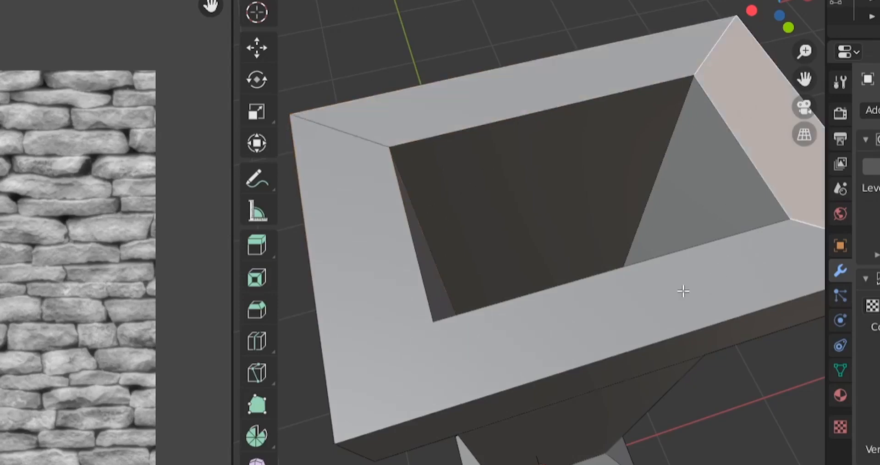
pyautogui.click(356, 29)
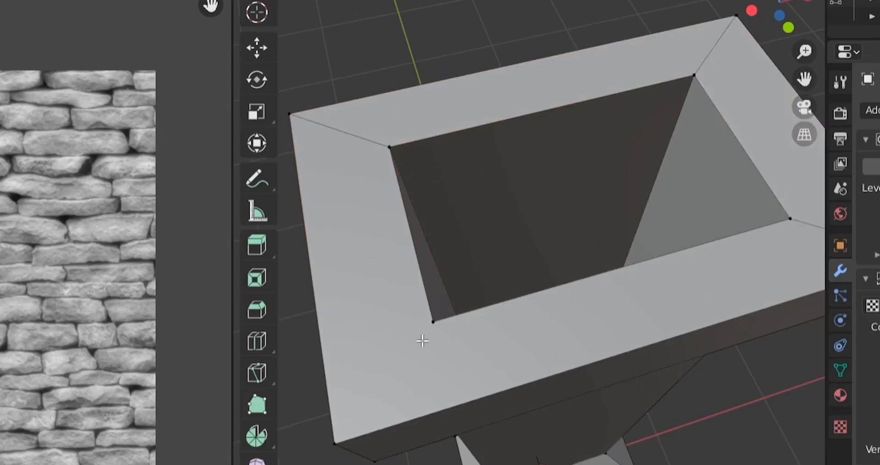
pyautogui.click(432, 318)
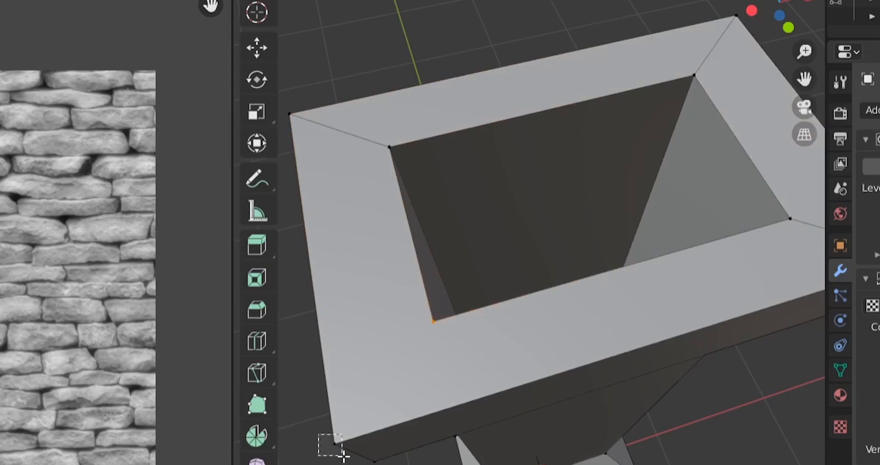
pyautogui.keyDown('shift'); pyautogui.click(335, 443); pyautogui.keyUp('shift')
pyautogui.press('j')
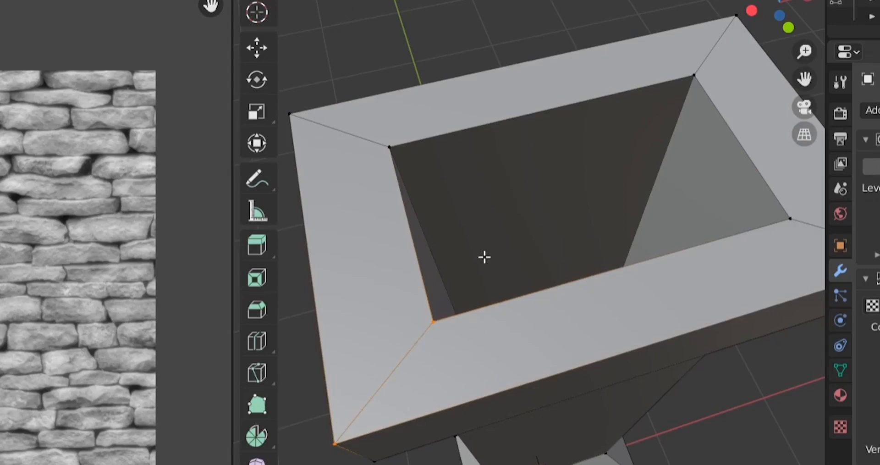
# Test the reconnected rim by selecting individual faces and trying to move two inner corner vertices.
pyautogui.press('3')
pyautogui.click(544, 86)
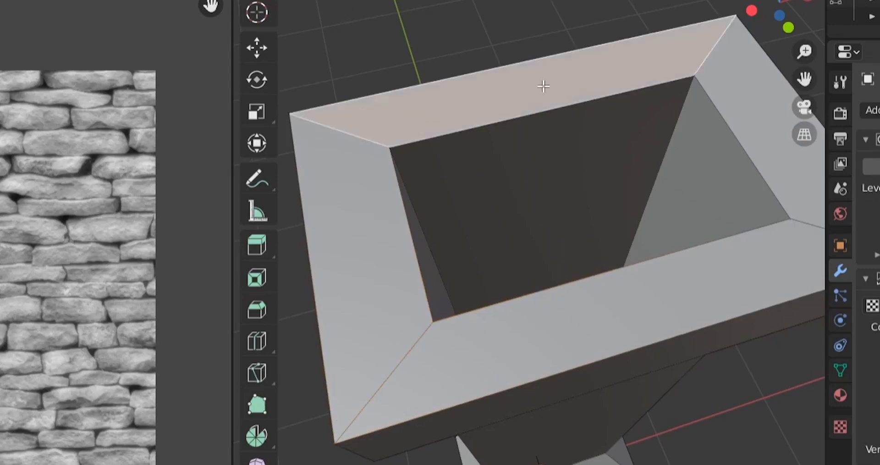
pyautogui.click(705, 83)
pyautogui.click(725, 275)
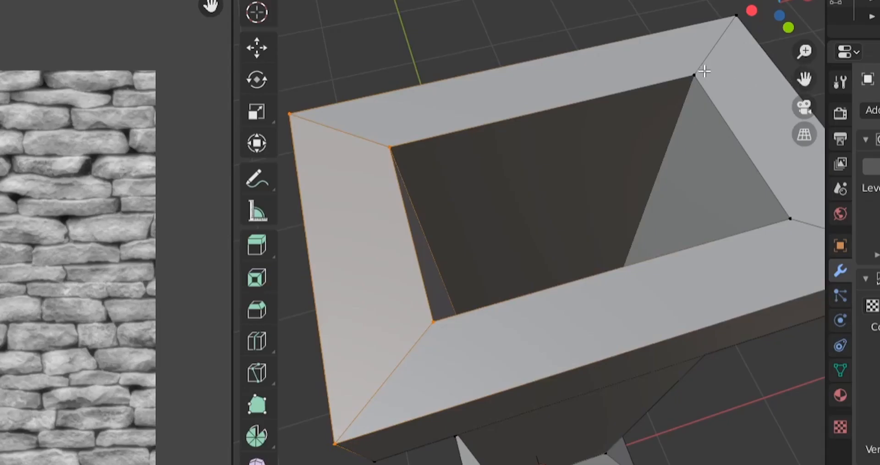
pyautogui.click(694, 73)
pyautogui.press('g')
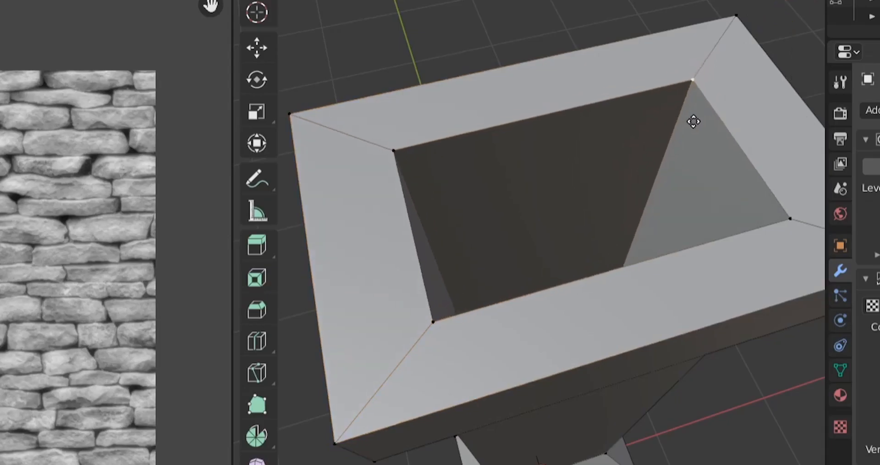
pyautogui.rightClick(693, 121)
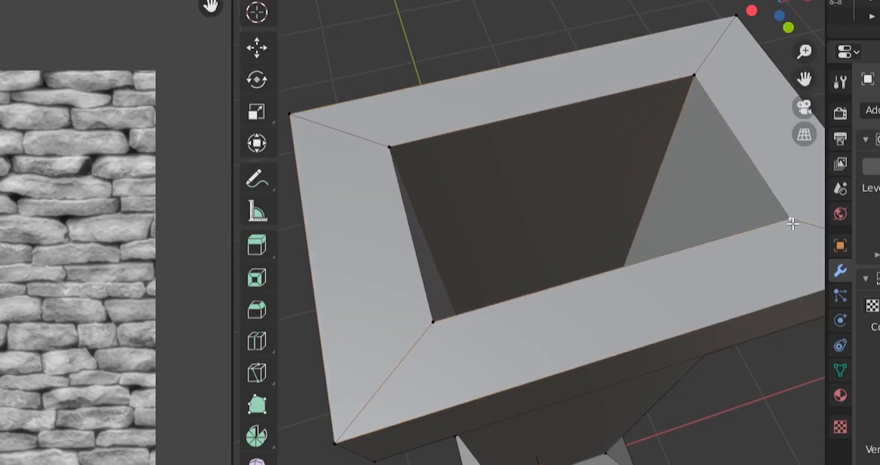
pyautogui.press('g')
pyautogui.rightClick(777, 221)
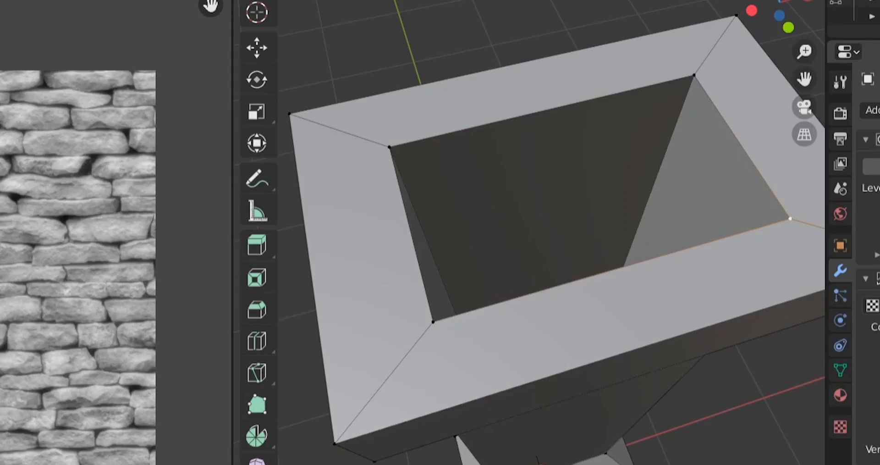
# Select the four top rim faces of the chimney cap and unwrap them together.
pyautogui.scroll(-4, 515, 395)
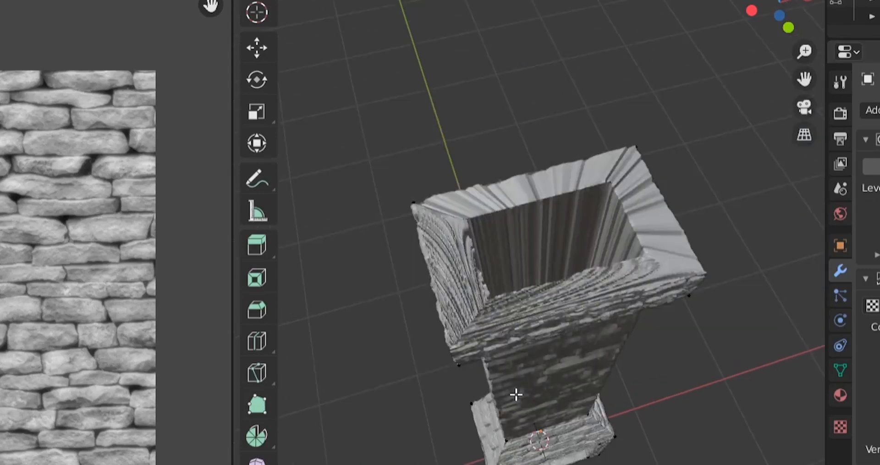
pyautogui.moveTo(531, 388); pyautogui.dragTo(519, 304, button='middle')
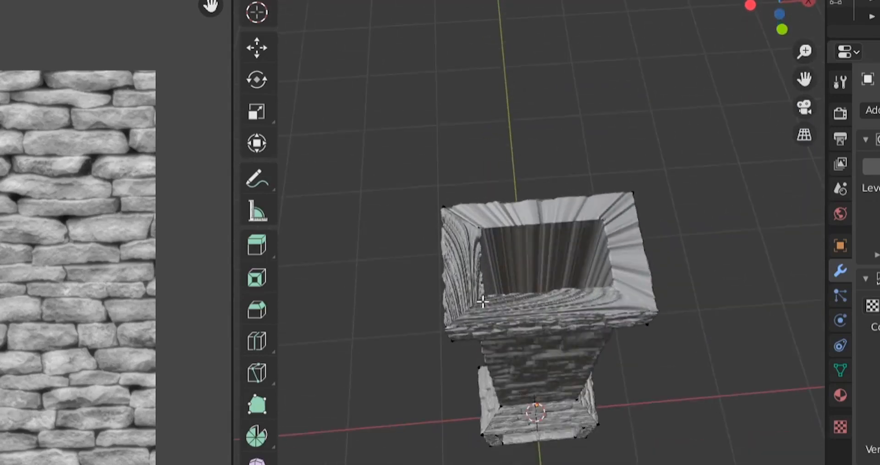
pyautogui.scroll(4, 615, 242)
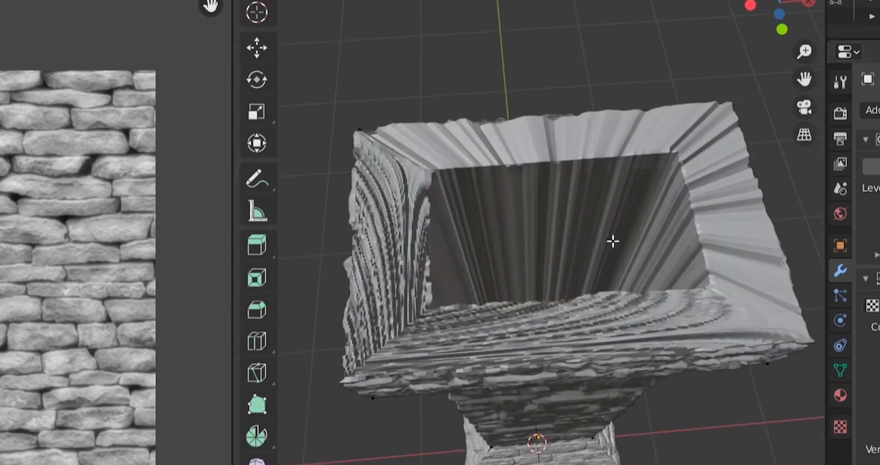
pyautogui.press('3')
pyautogui.click(563, 137)
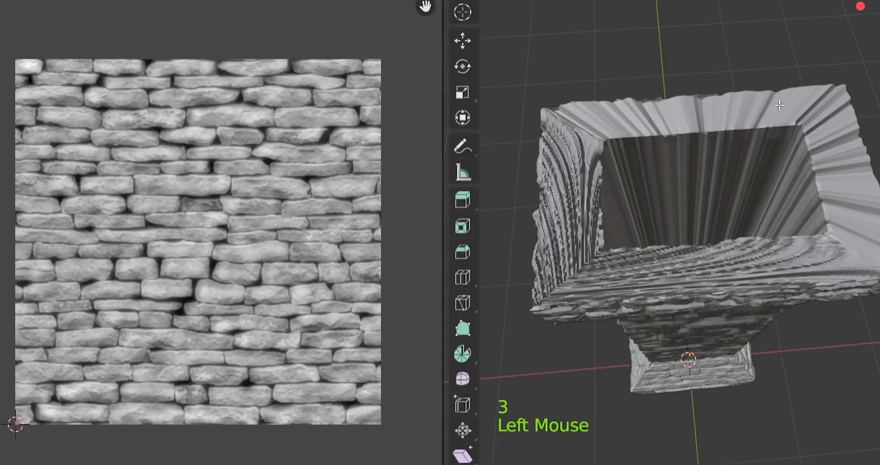
pyautogui.keyDown('shift'); pyautogui.click(739, 224); pyautogui.keyUp('shift')
pyautogui.keyDown('shift'); pyautogui.click(650, 313); pyautogui.keyUp('shift')
pyautogui.keyDown('shift'); pyautogui.click(572, 238); pyautogui.keyUp('shift')
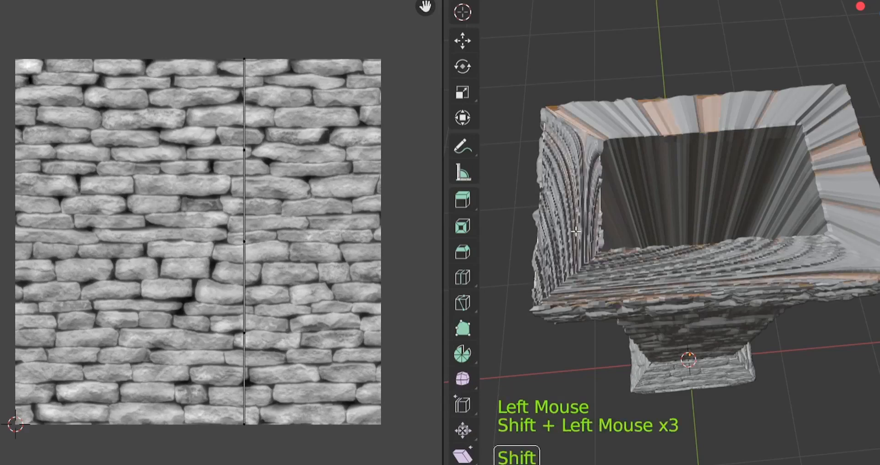
pyautogui.rightClick(591, 117)
pyautogui.moveTo(642, 117)
pyautogui.click(696, 120)
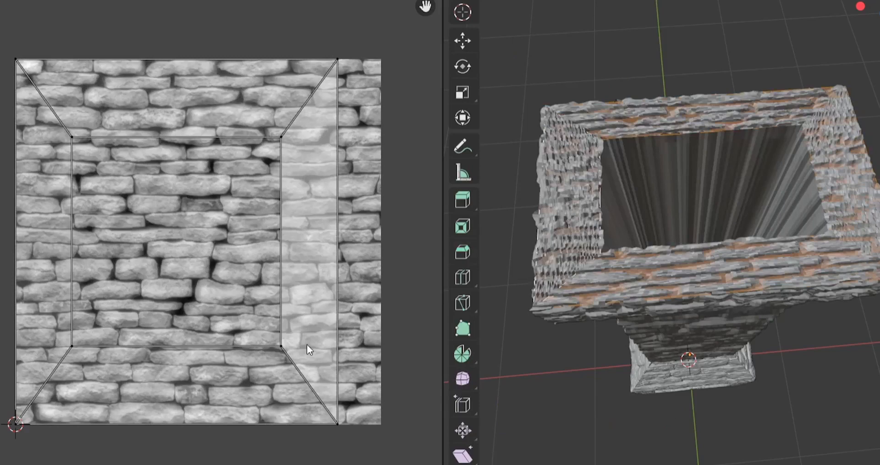
# Scale all UVs of the cap's top rim down to about 38 percent.
pyautogui.press('a')
pyautogui.press('s')
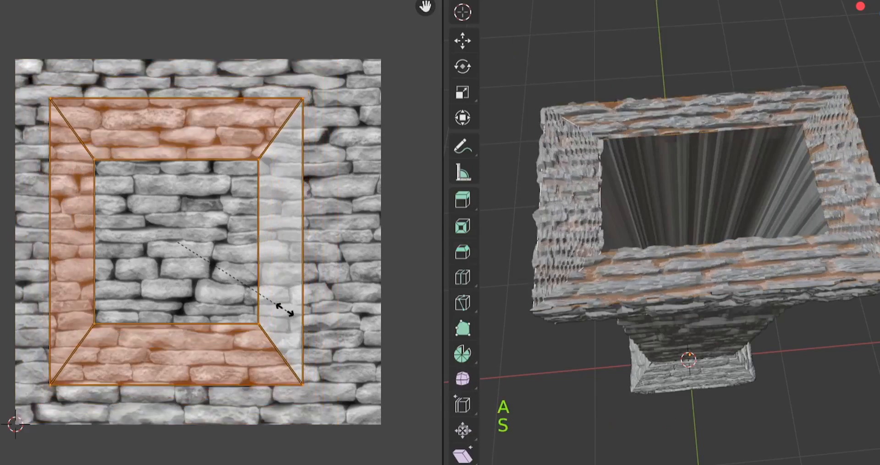
pyautogui.click(274, 235)
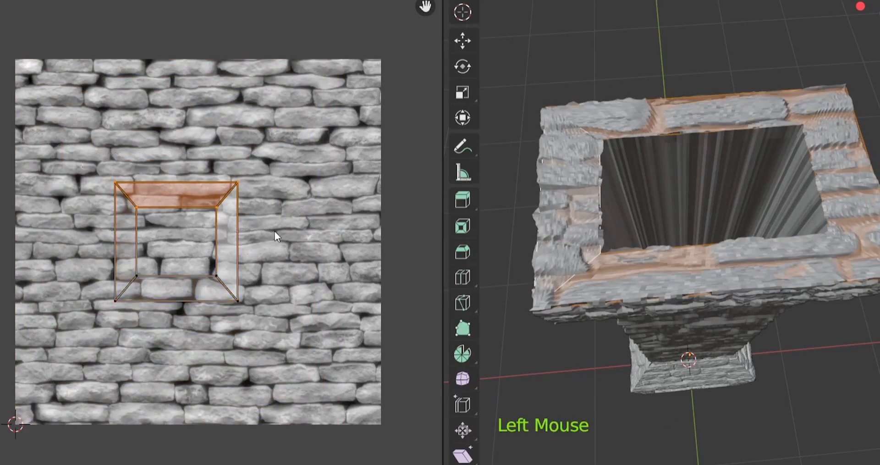
# Shift the rim island's upper strip and outer upper edge downward, and nudge its lower-left outer corner inward in the UV layout.
pyautogui.press('g')
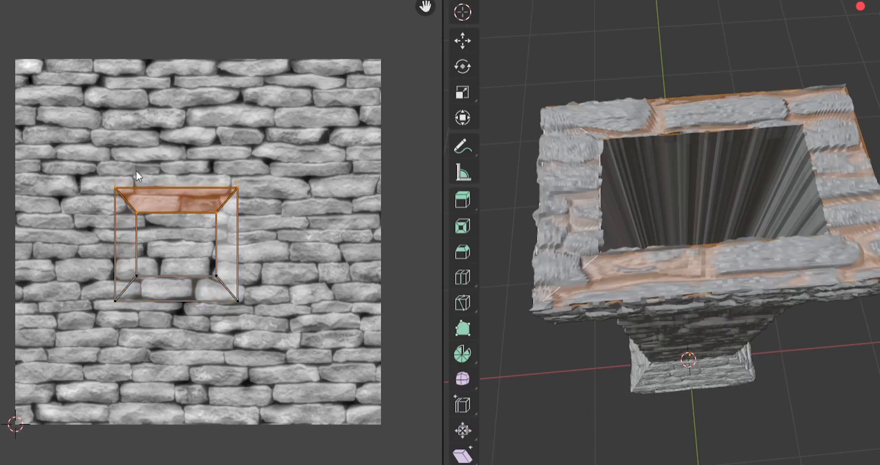
pyautogui.moveTo(78, 167)
pyautogui.mouseDown()
pyautogui.moveTo(181, 196)
pyautogui.moveTo(272, 197)
pyautogui.mouseUp()
pyautogui.press('g')
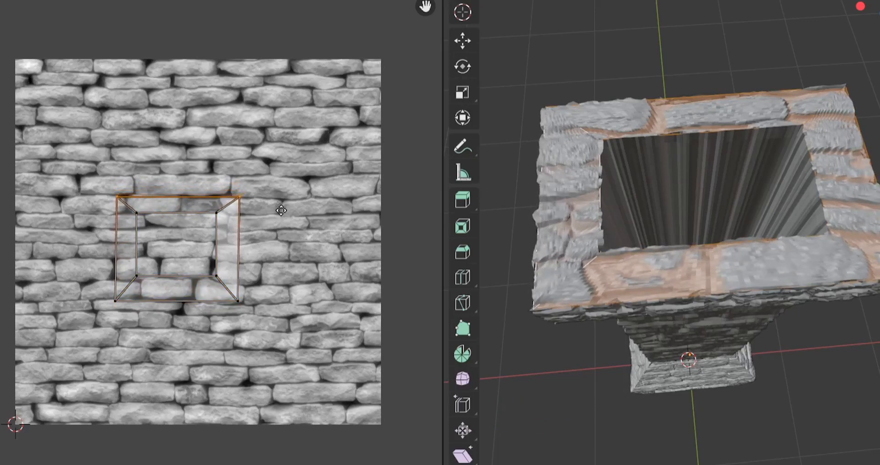
pyautogui.click(281, 209)
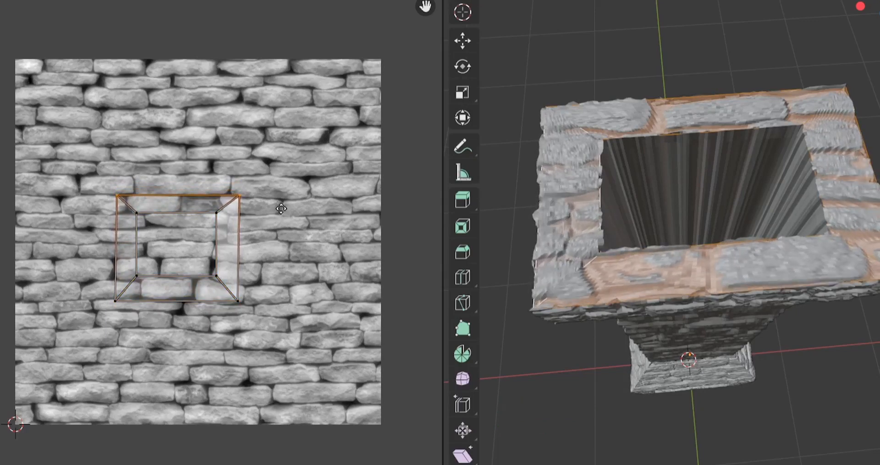
pyautogui.click(114, 312)
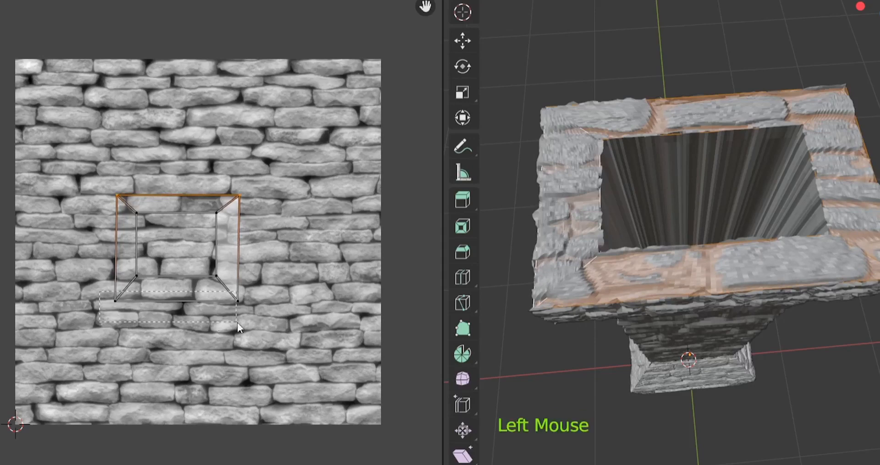
pyautogui.click(150, 313)
pyautogui.press('g')
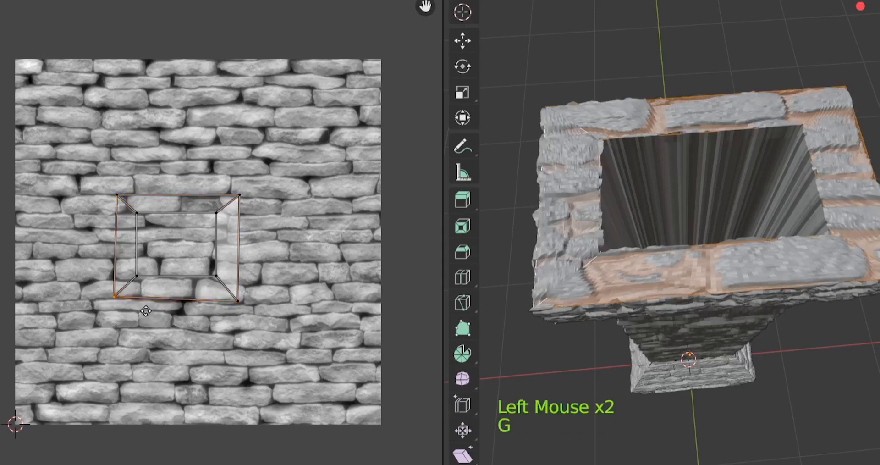
pyautogui.click(145, 312)
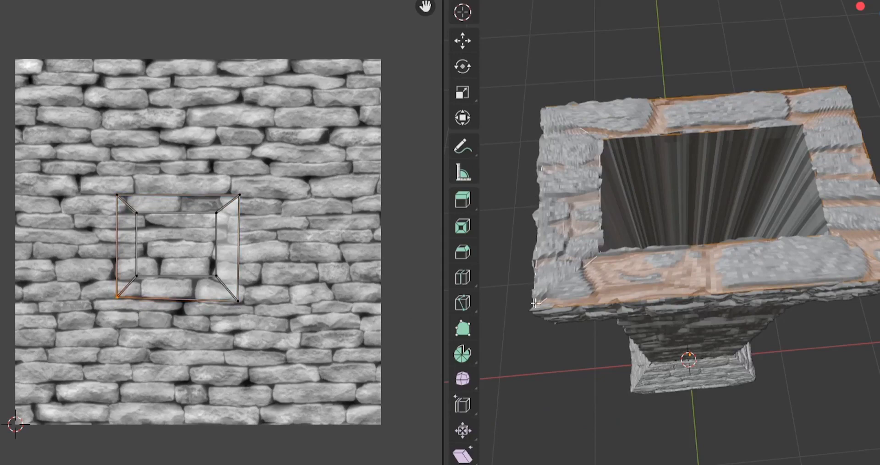
# Select the four stretched inner wall faces around the opening inside the chimney, and clear the selection.
pyautogui.scroll(-4, 736, 366)
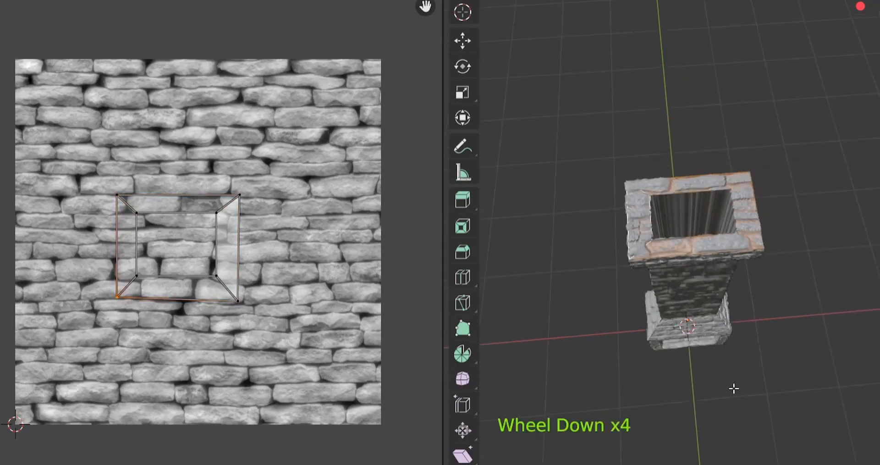
pyautogui.moveTo(733, 386); pyautogui.dragTo(723, 133, button='middle')
pyautogui.click(770, 209)
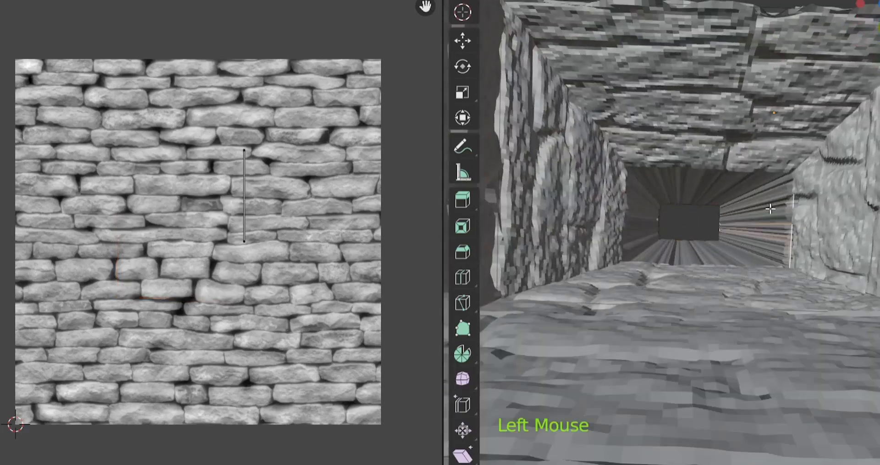
pyautogui.keyDown('shift'); pyautogui.click(701, 190); pyautogui.keyUp('shift')
pyautogui.keyDown('shift'); pyautogui.click(639, 209); pyautogui.keyUp('shift')
pyautogui.keyDown('shift'); pyautogui.click(684, 248); pyautogui.keyUp('shift')
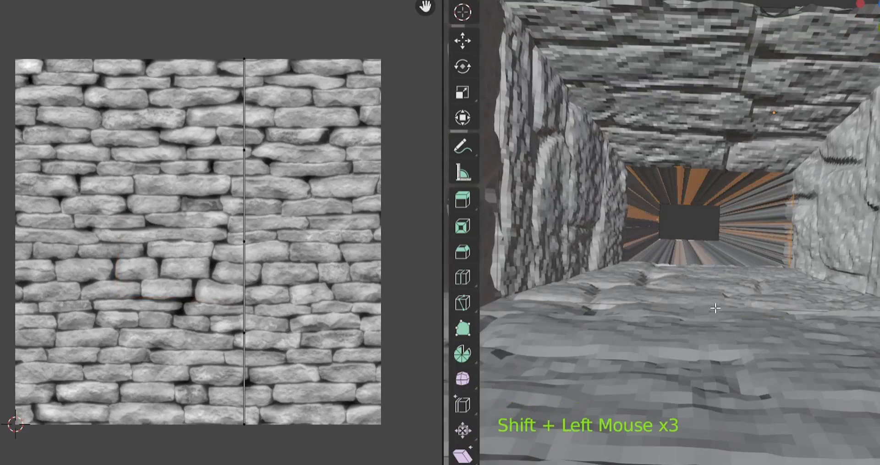
pyautogui.moveTo(714, 308); pyautogui.dragTo(636, 312, button='middle')
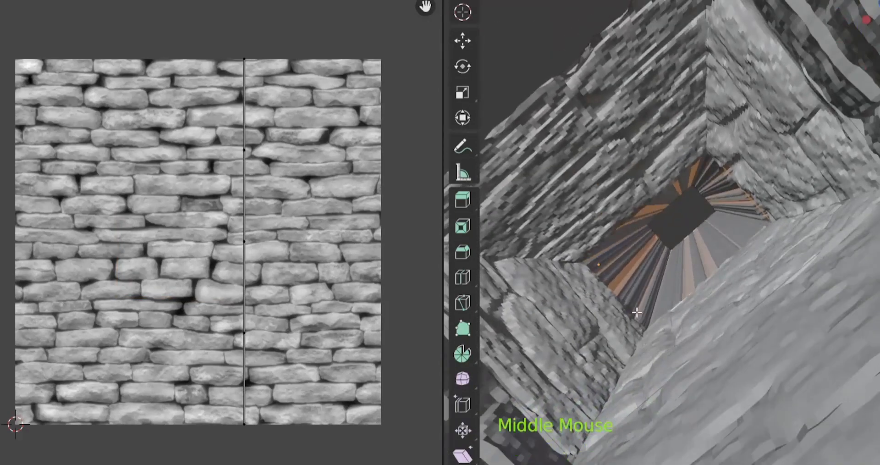
pyautogui.click(625, 129)
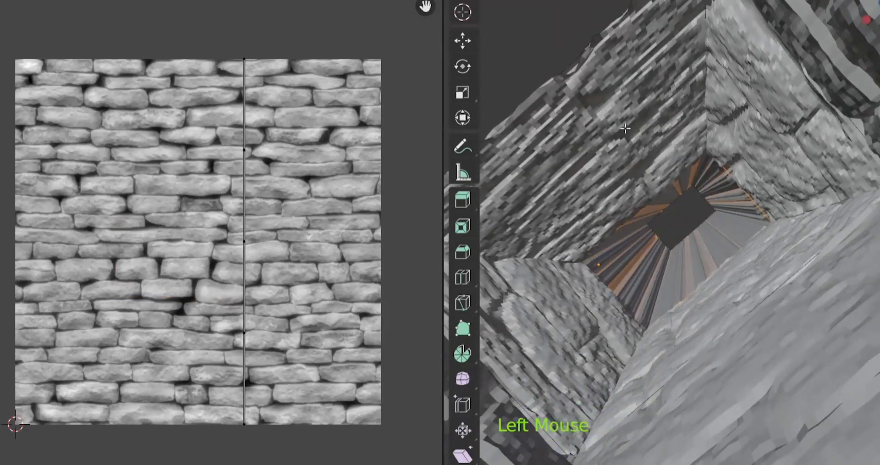
pyautogui.click(655, 304)
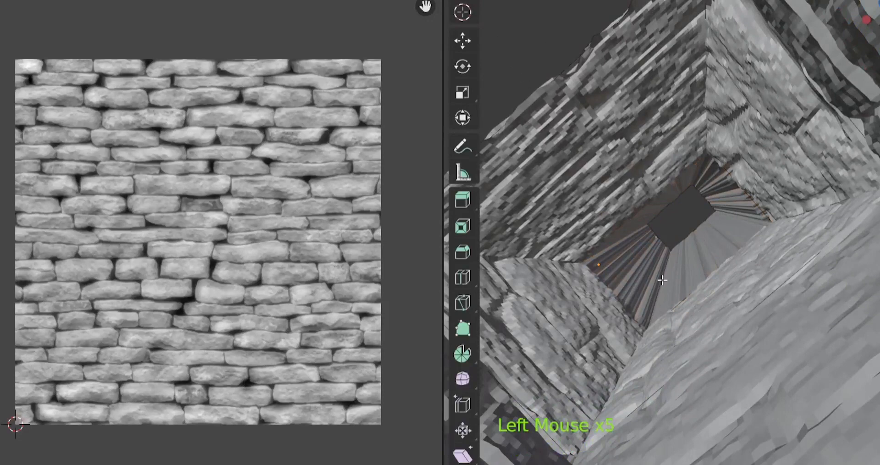
pyautogui.scroll(-3, 688, 316)
pyautogui.scroll(4, 688, 310)
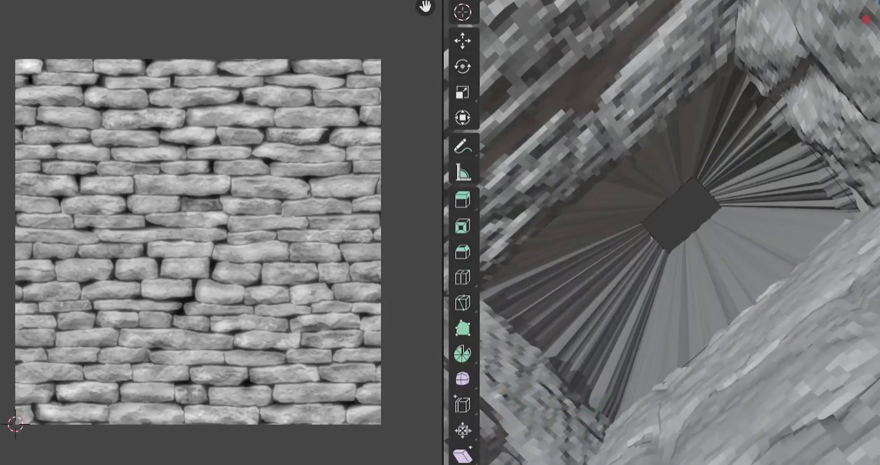
# Turn on X-ray display in the 3D view so the mesh edges behind the displaced chimney surface can be picked.
pyautogui.scroll(-1, 547, 65)
pyautogui.scroll(5, 546, 65)
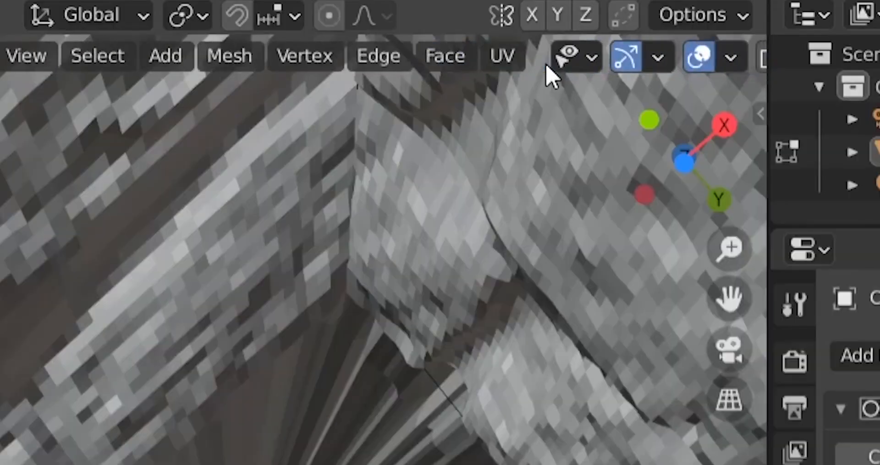
pyautogui.scroll(-5, 546, 65)
pyautogui.scroll(2, 547, 66)
pyautogui.scroll(-3, 547, 65)
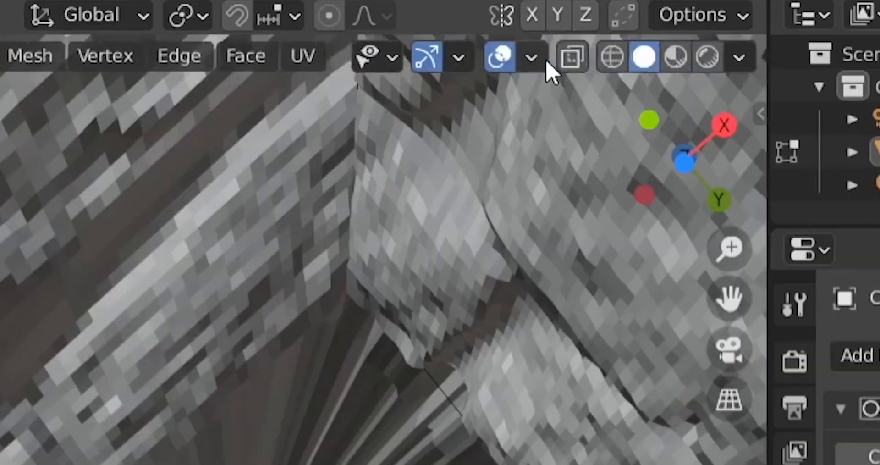
pyautogui.scroll(8, 547, 65)
pyautogui.scroll(-3, 550, 69)
pyautogui.scroll(3, 550, 69)
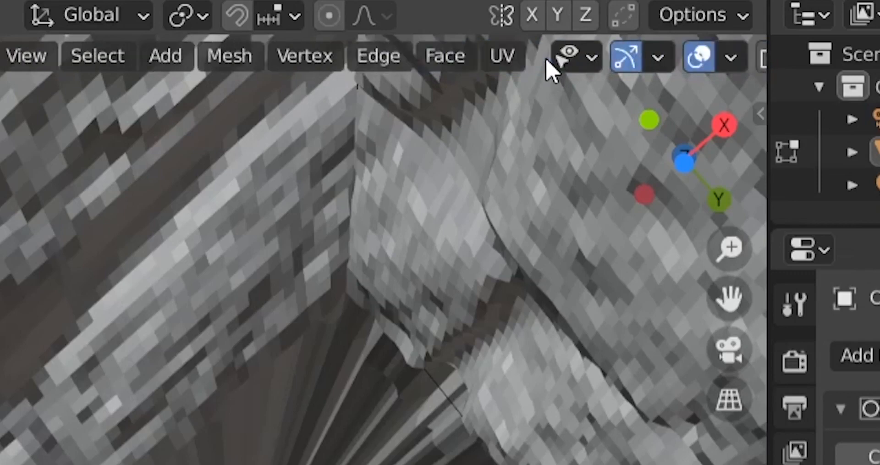
pyautogui.scroll(-3, 552, 69)
pyautogui.scroll(3, 546, 71)
pyautogui.scroll(-1, 548, 69)
pyautogui.scroll(-2, 550, 73)
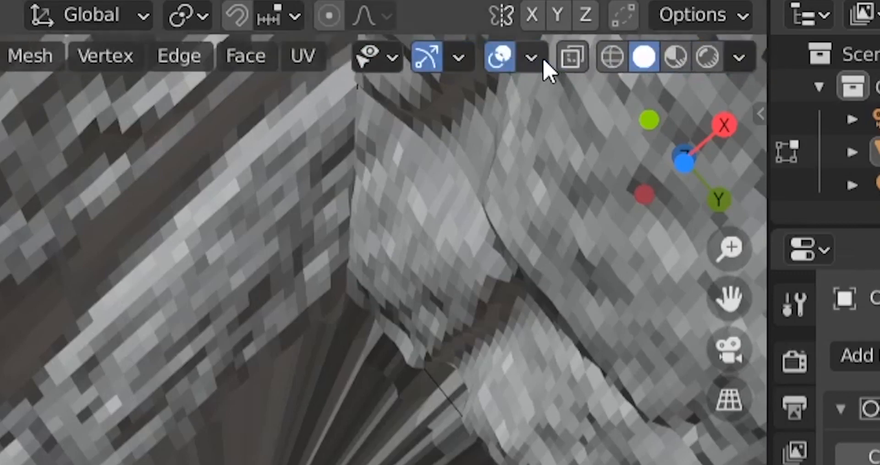
pyautogui.click(571, 58)
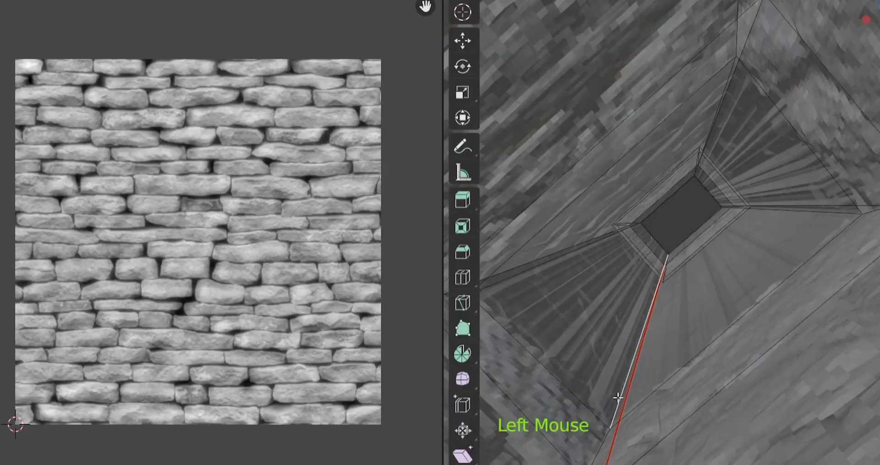
# Select the lower corner edge of the walls inside the chimney opening, mark it as a seam, and turn X-ray display off.
pyautogui.click(616, 333)
pyautogui.click(666, 277)
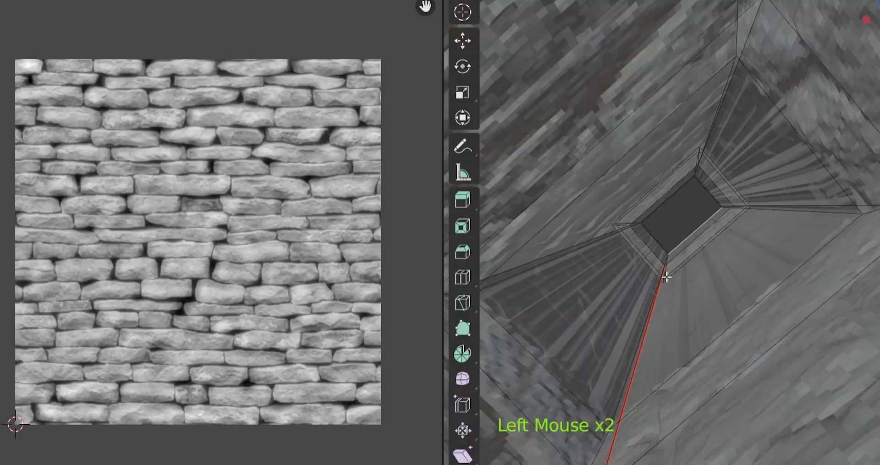
pyautogui.click(631, 360)
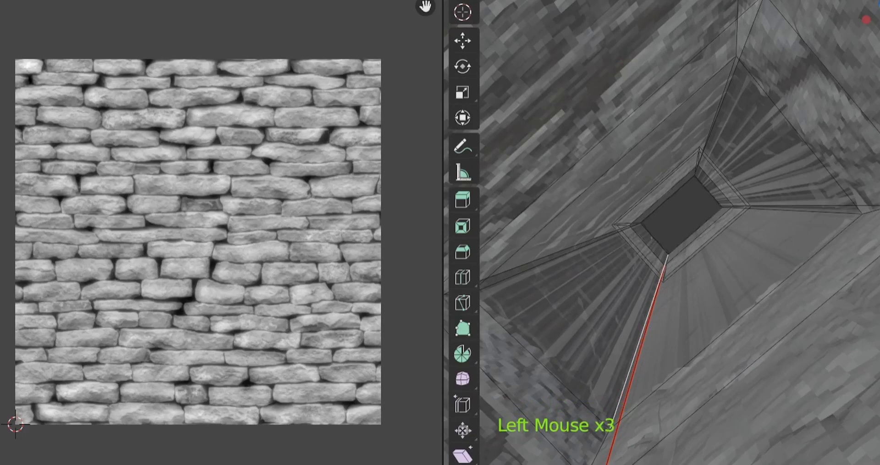
pyautogui.click(655, 1)
pyautogui.click(695, 208)
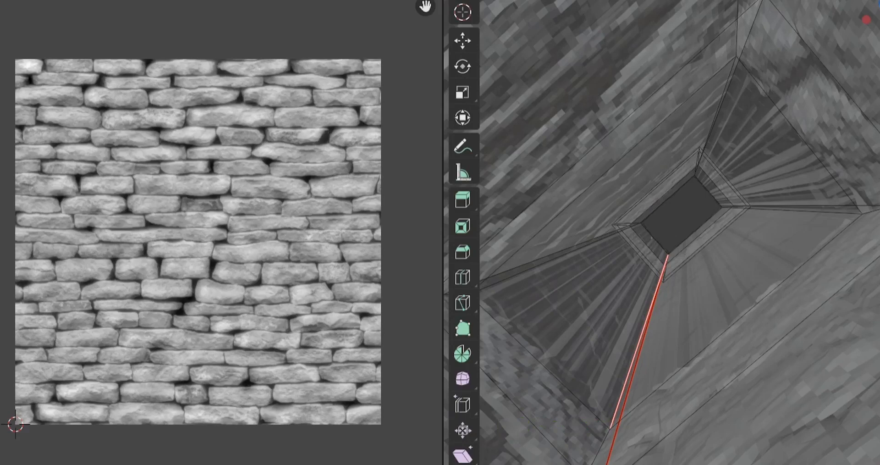
pyautogui.click(774, 1)
pyautogui.click(753, 256)
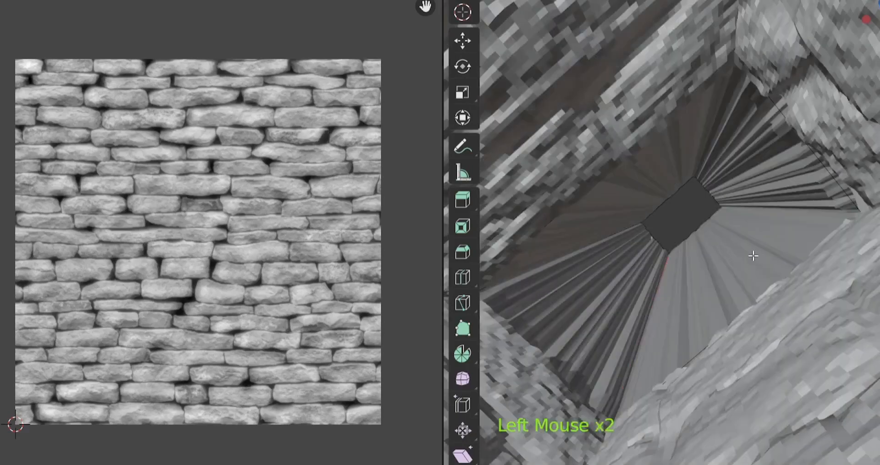
# Select the four inner wall faces inside the chimney, unwrap them together, and rotate all their UVs by 90 degrees.
pyautogui.press('3')
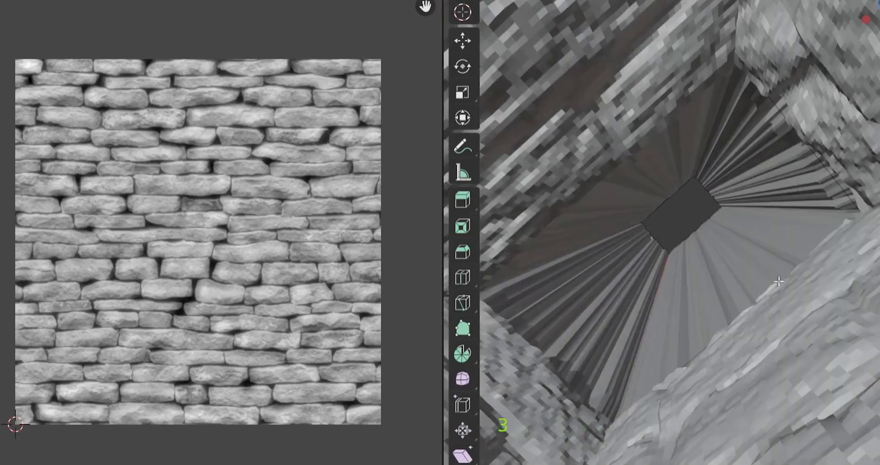
pyautogui.click(738, 266)
pyautogui.keyDown('shift'); pyautogui.click(746, 222); pyautogui.keyUp('shift')
pyautogui.keyDown('shift'); pyautogui.click(633, 206); pyautogui.keyUp('shift')
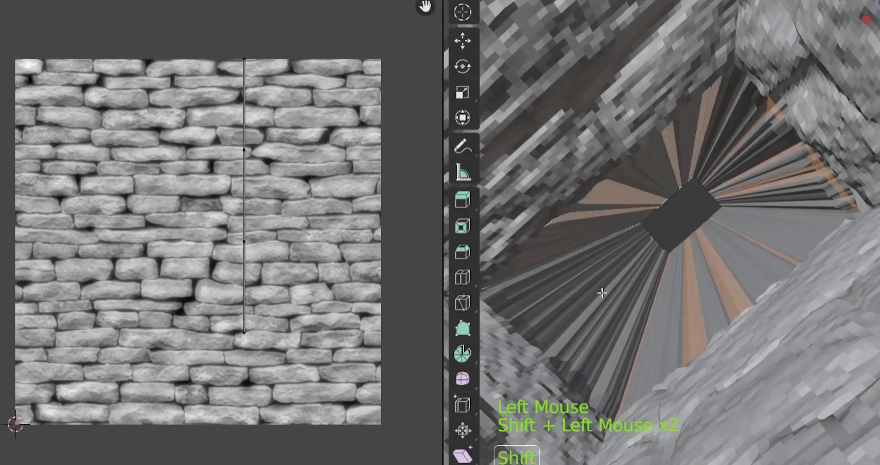
pyautogui.rightClick(602, 293)
pyautogui.moveTo(603, 290)
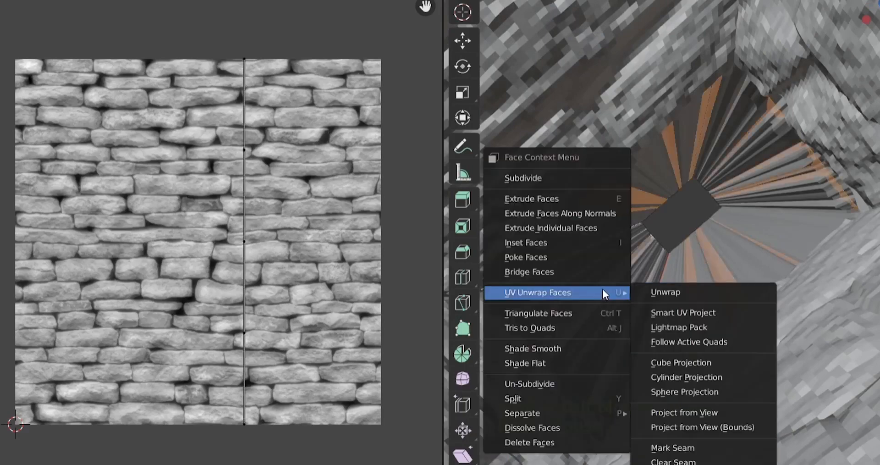
pyautogui.click(683, 291)
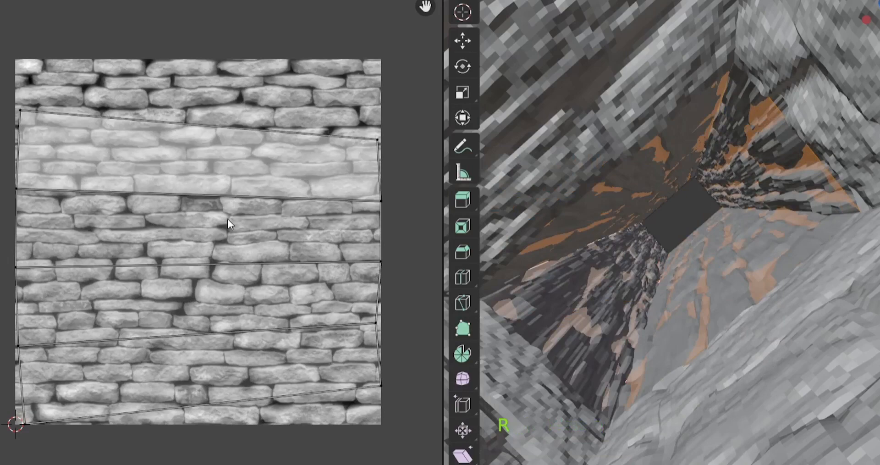
pyautogui.write('ar90')
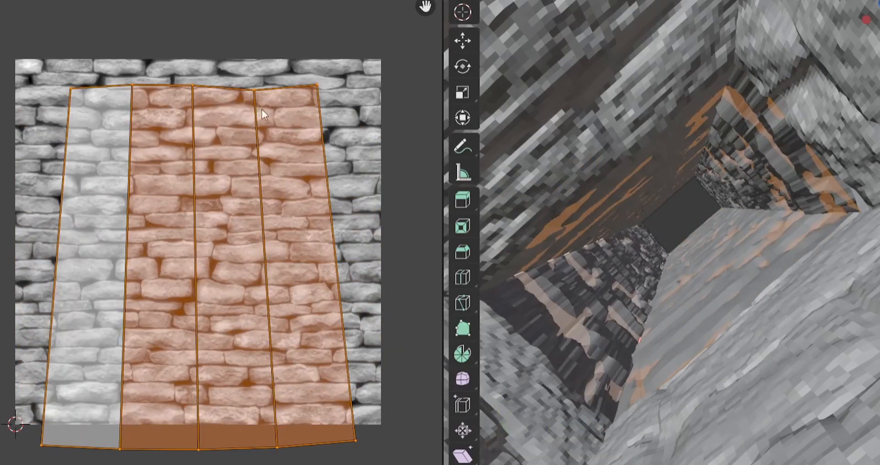
# Spread out the five upper vertices of the inner-wall UV island so they form a level row and the strips run nearly vertical.
pyautogui.moveTo(252, 81); pyautogui.dragTo(323, 106)
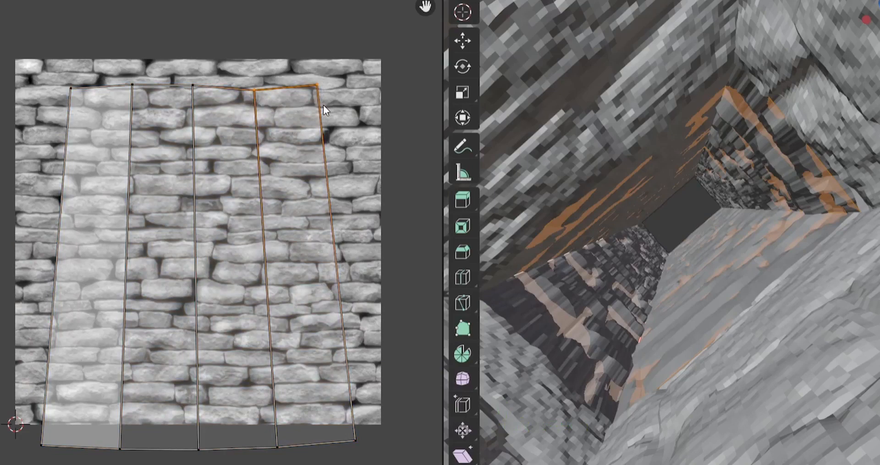
pyautogui.press('g')
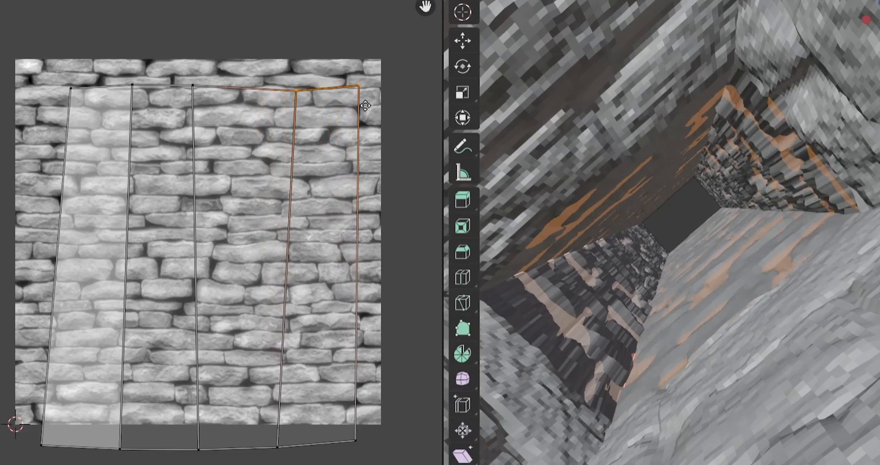
pyautogui.click(296, 93)
pyautogui.press('g')
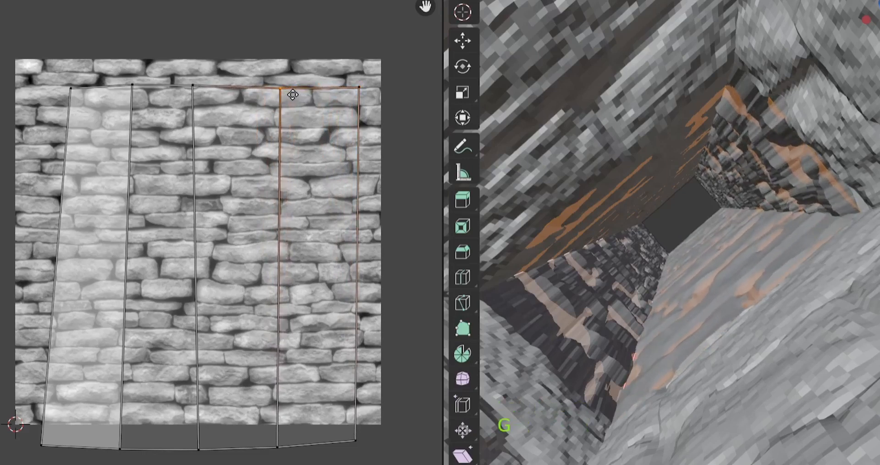
pyautogui.click(288, 95)
pyautogui.moveTo(184, 79); pyautogui.dragTo(209, 99)
pyautogui.press('g')
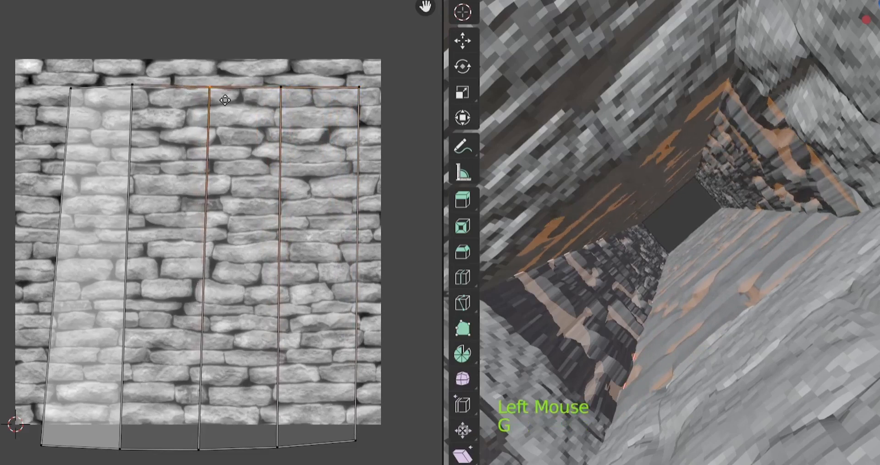
pyautogui.click(133, 88)
pyautogui.press('g')
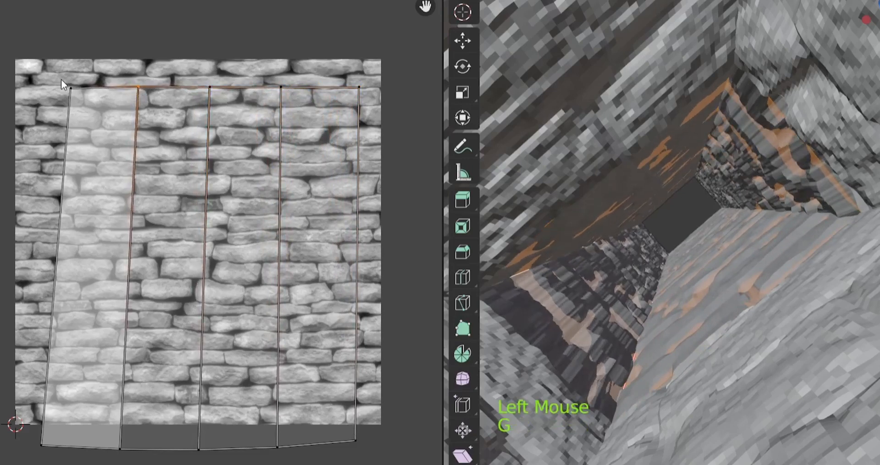
pyautogui.click(71, 88)
pyautogui.press('g')
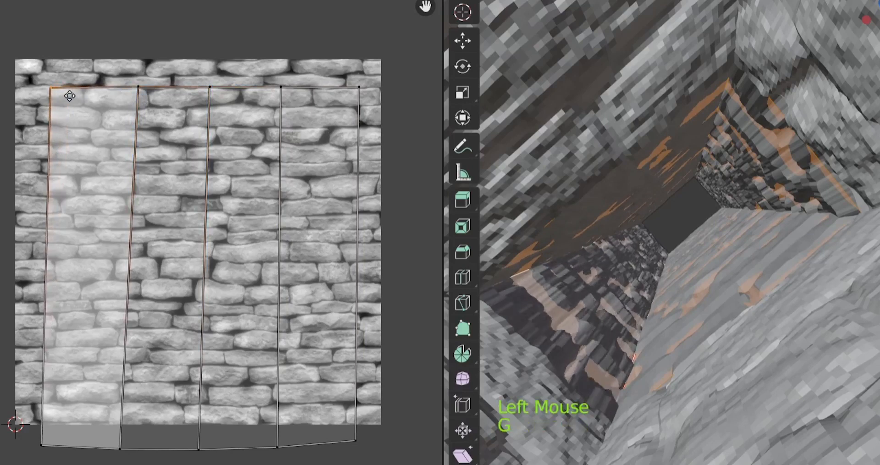
pyautogui.click(77, 96)
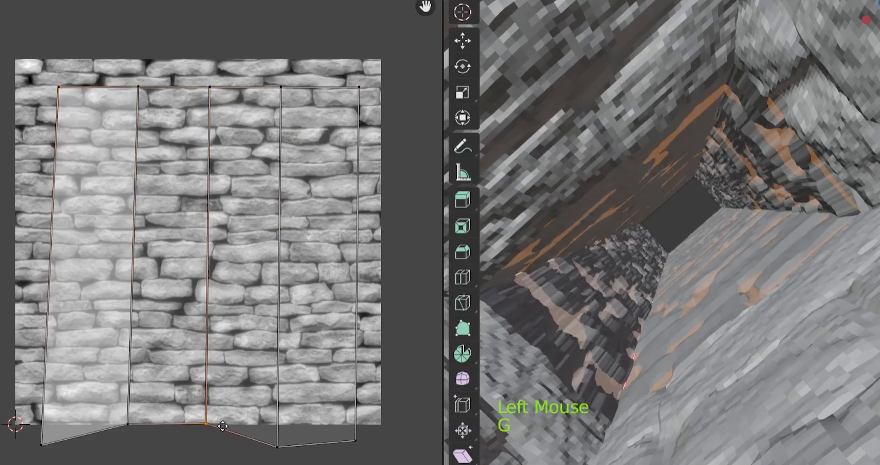
# Move the lower vertices of the inner-wall UV island up so they line up along the texture's bottom edge.
pyautogui.click(221, 425)
pyautogui.click(277, 447)
pyautogui.press('g')
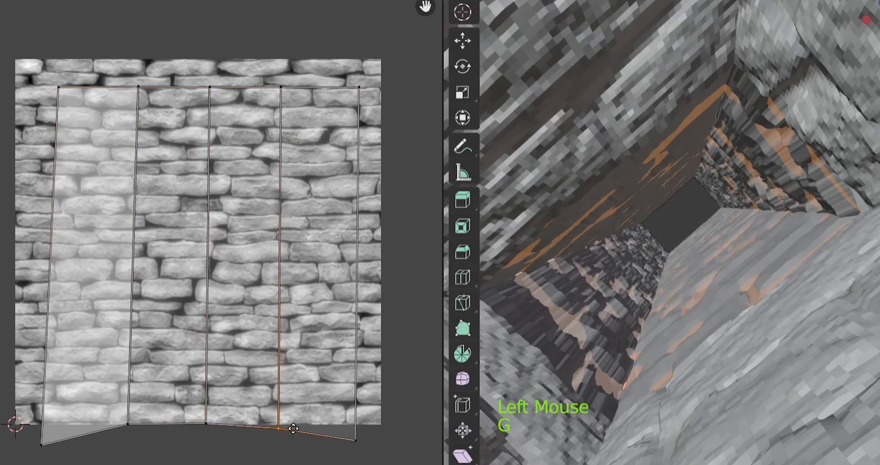
pyautogui.click(295, 428)
pyautogui.click(356, 440)
pyautogui.press('g')
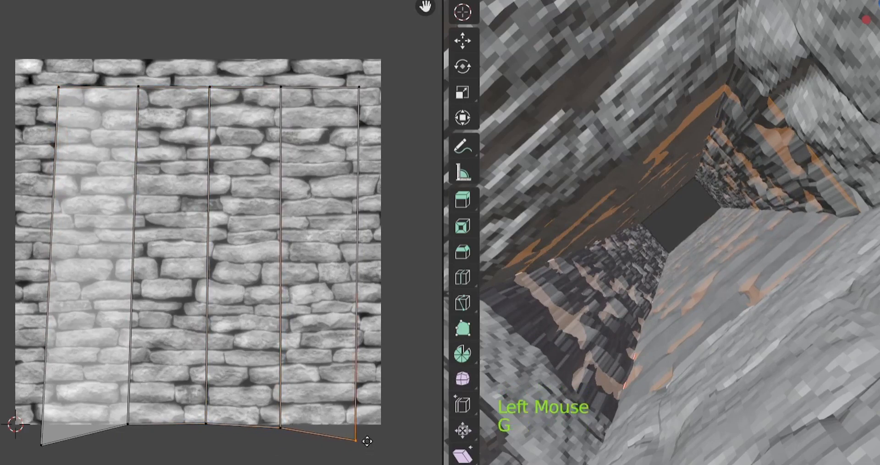
pyautogui.click(372, 432)
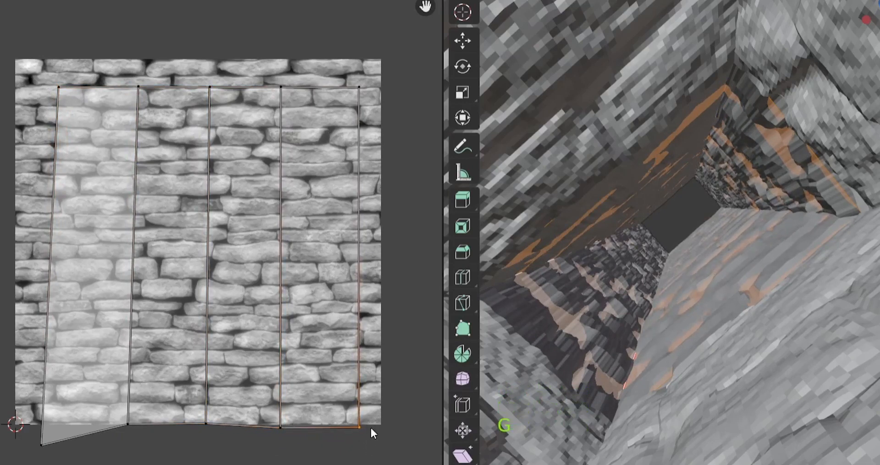
pyautogui.click(45, 443)
pyautogui.press('g')
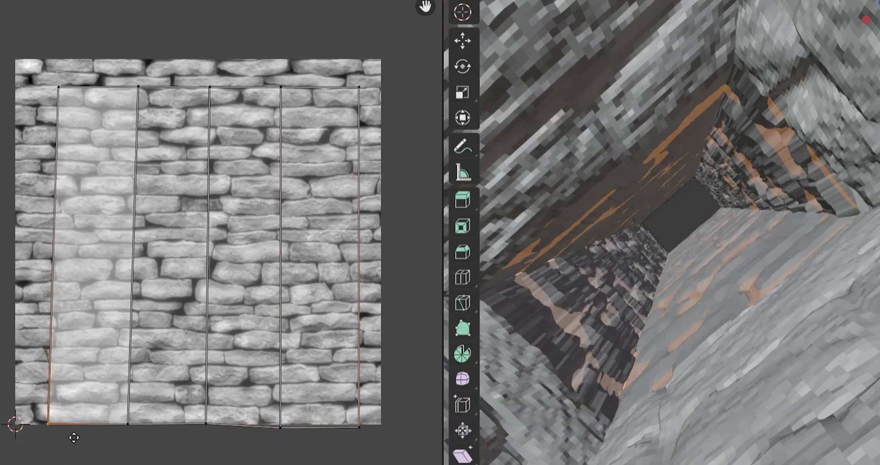
# Narrow the leftmost strip of the inner-wall UV island by moving its two outer corners inward.
pyautogui.scroll(-2, 658, 320)
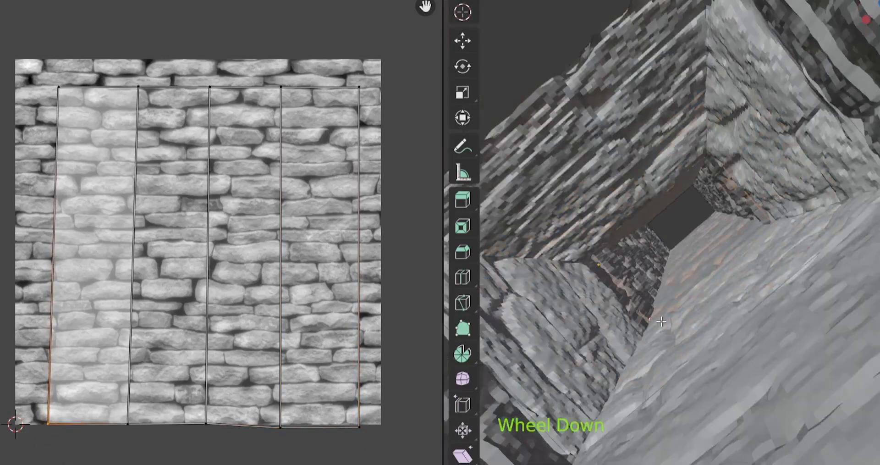
pyautogui.scroll(2, 685, 311)
pyautogui.click(718, 227)
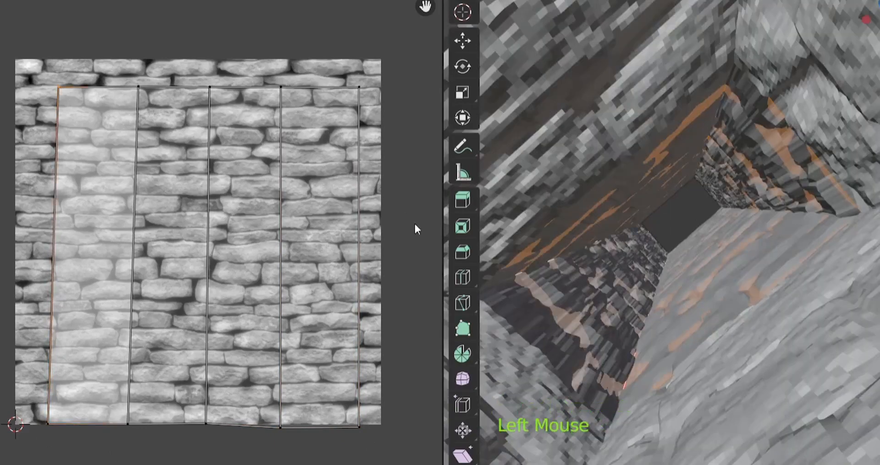
pyautogui.press('g')
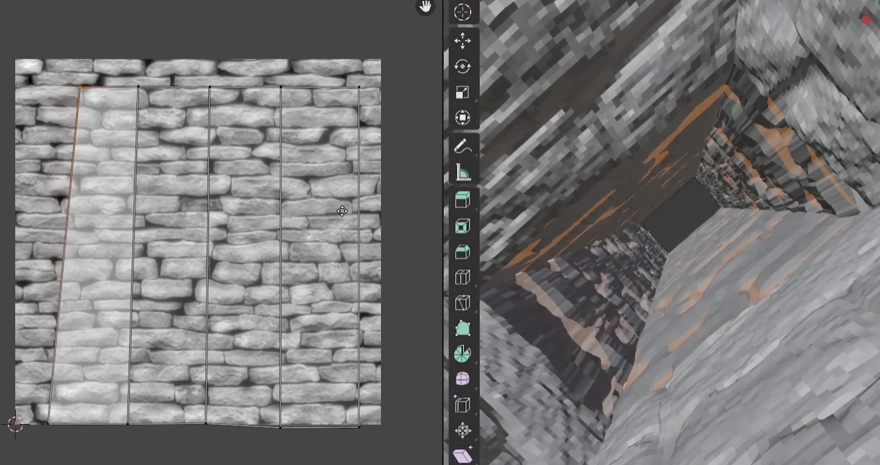
pyautogui.moveTo(72, 436); pyautogui.dragTo(73, 436)
pyautogui.press('g')
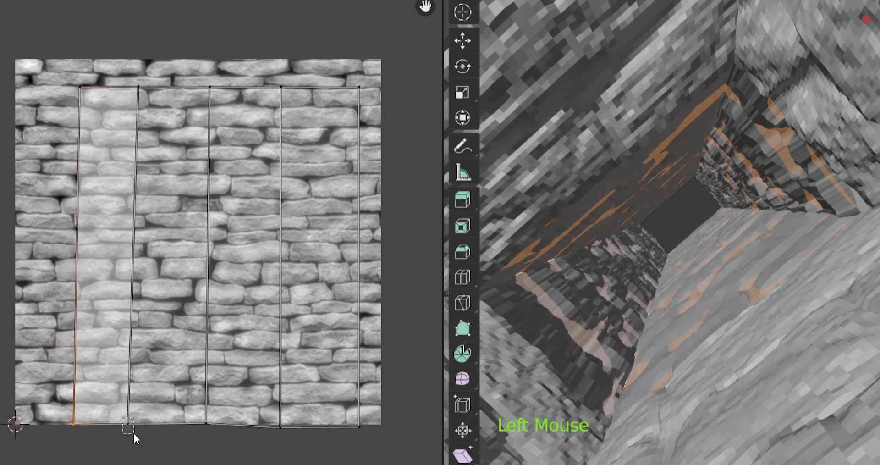
# Nudge the leftmost strip's lower inner corner slightly right, and shift the island's two left strips to the right.
pyautogui.moveTo(134, 433); pyautogui.dragTo(134, 433)
pyautogui.press('g')
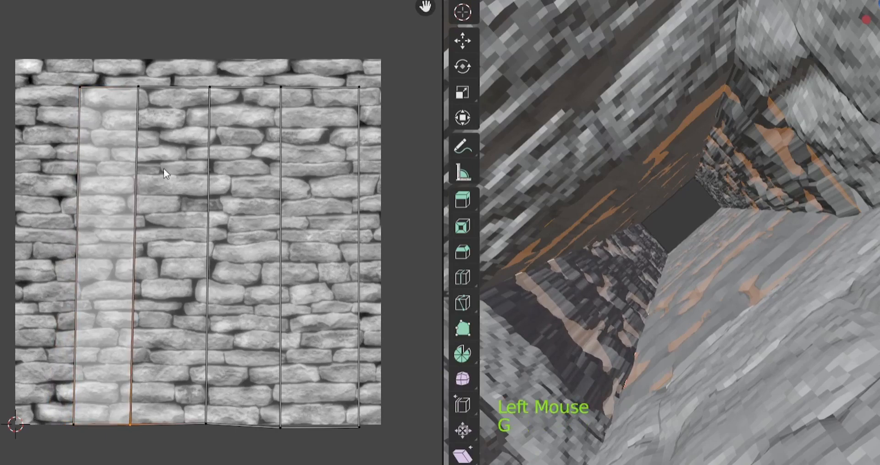
pyautogui.moveTo(261, 392); pyautogui.dragTo(261, 392)
pyautogui.press('g')
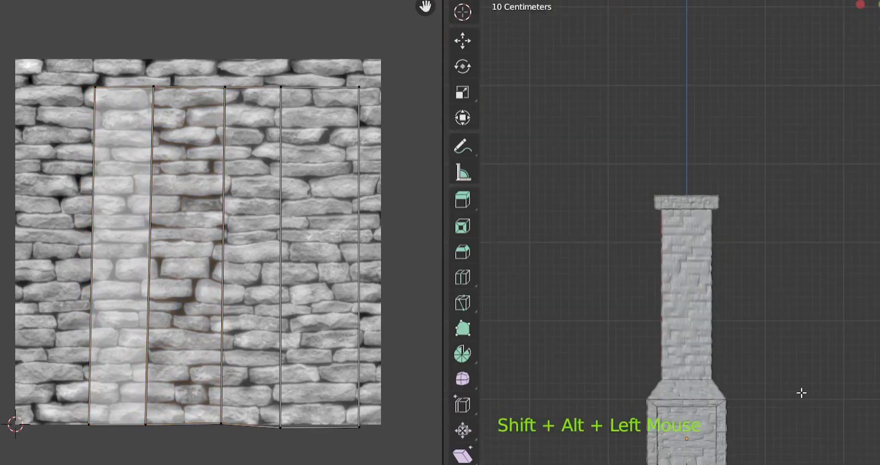
# Cut about 20 evenly spaced horizontal edge loops around the tall chimney shaft.
pyautogui.moveTo(800, 392); pyautogui.dragTo(812, 428, button='middle')
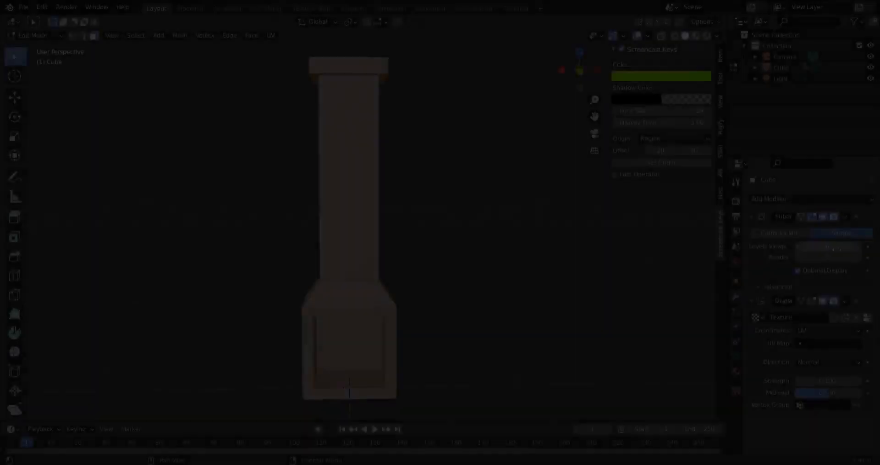
pyautogui.scroll(3, 397, 255)
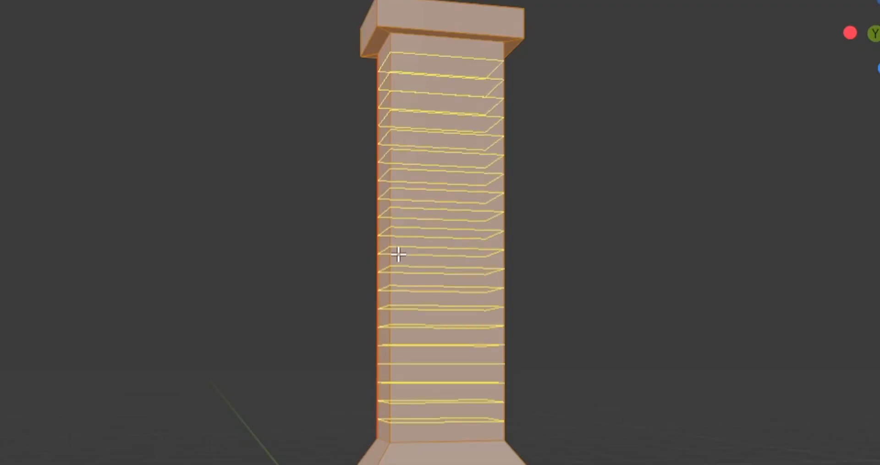
pyautogui.click(397, 255)
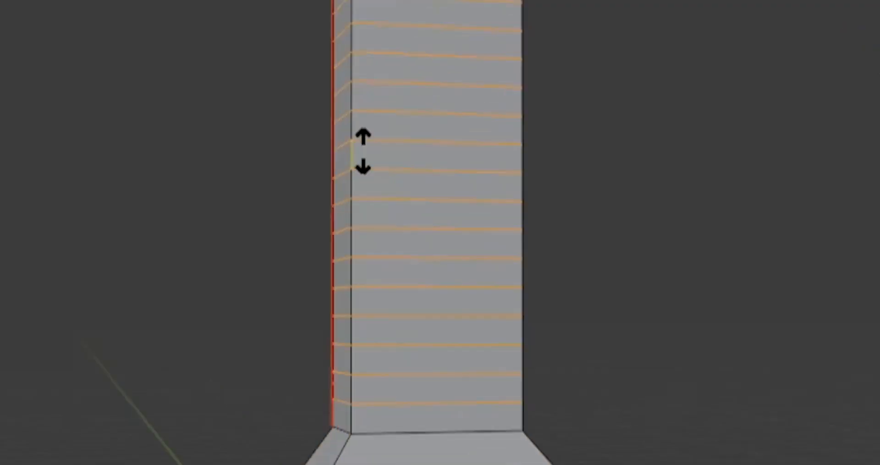
pyautogui.click(362, 151)
pyautogui.moveTo(701, 265); pyautogui.dragTo(654, 383, button='middle')
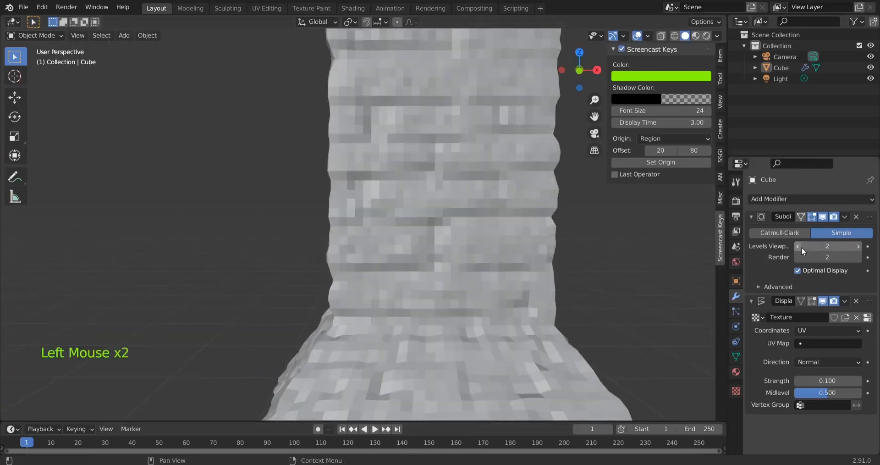
# Add another Subdivision Surface modifier to the fireplace mesh, after the Displace modifier.
pyautogui.click(707, 147)
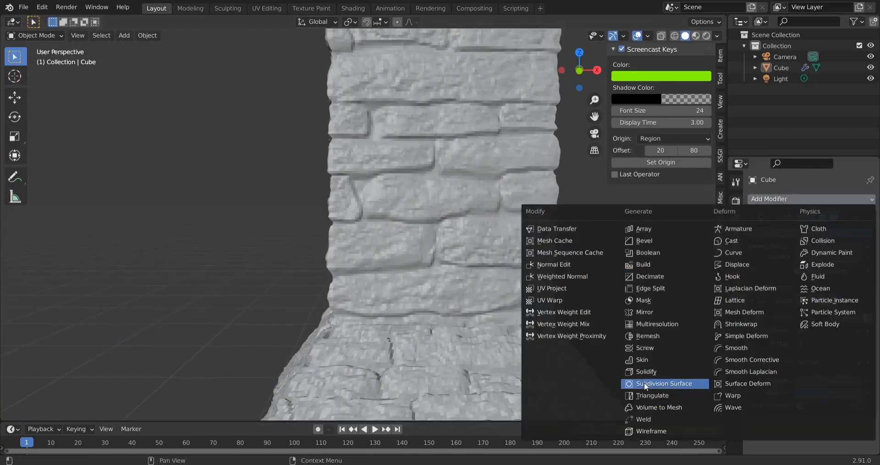
pyautogui.click(645, 382)
pyautogui.scroll(-3, 275, 229)
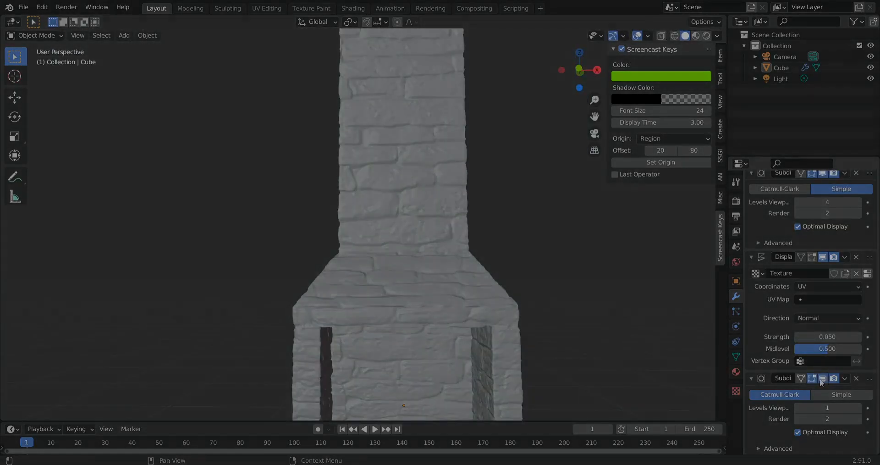